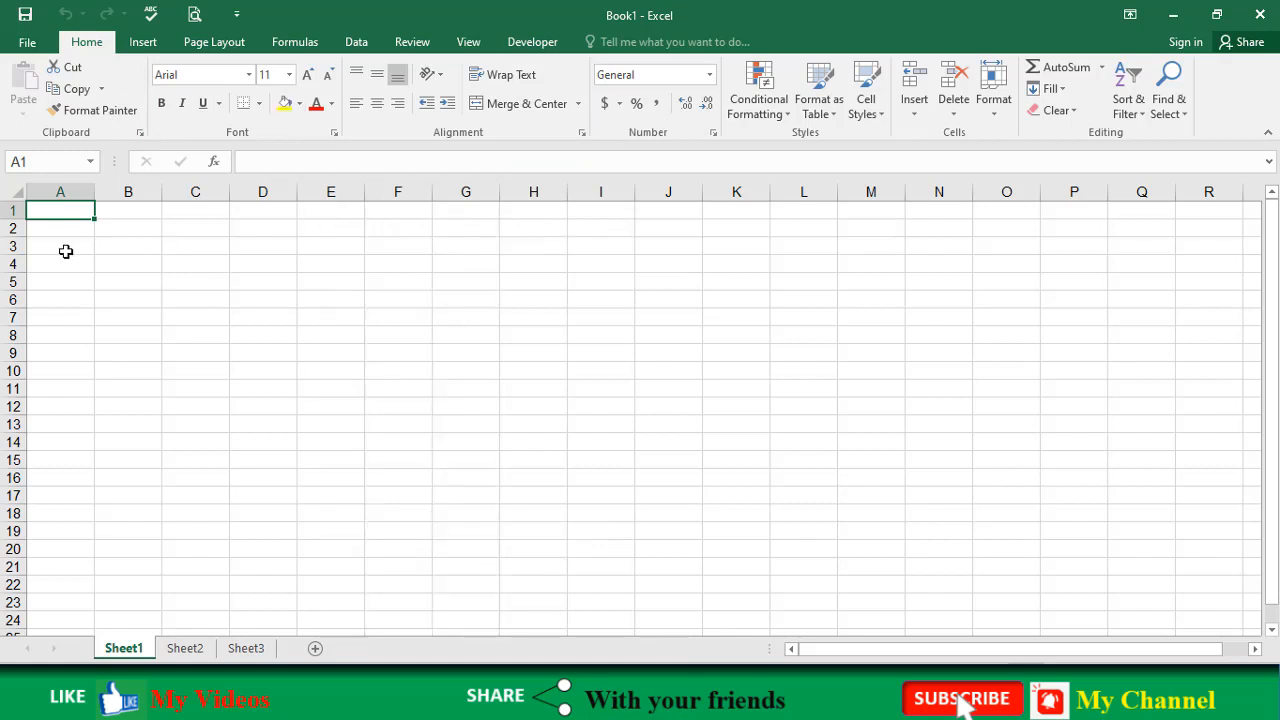
left_click_drag(66, 209, 486, 374)
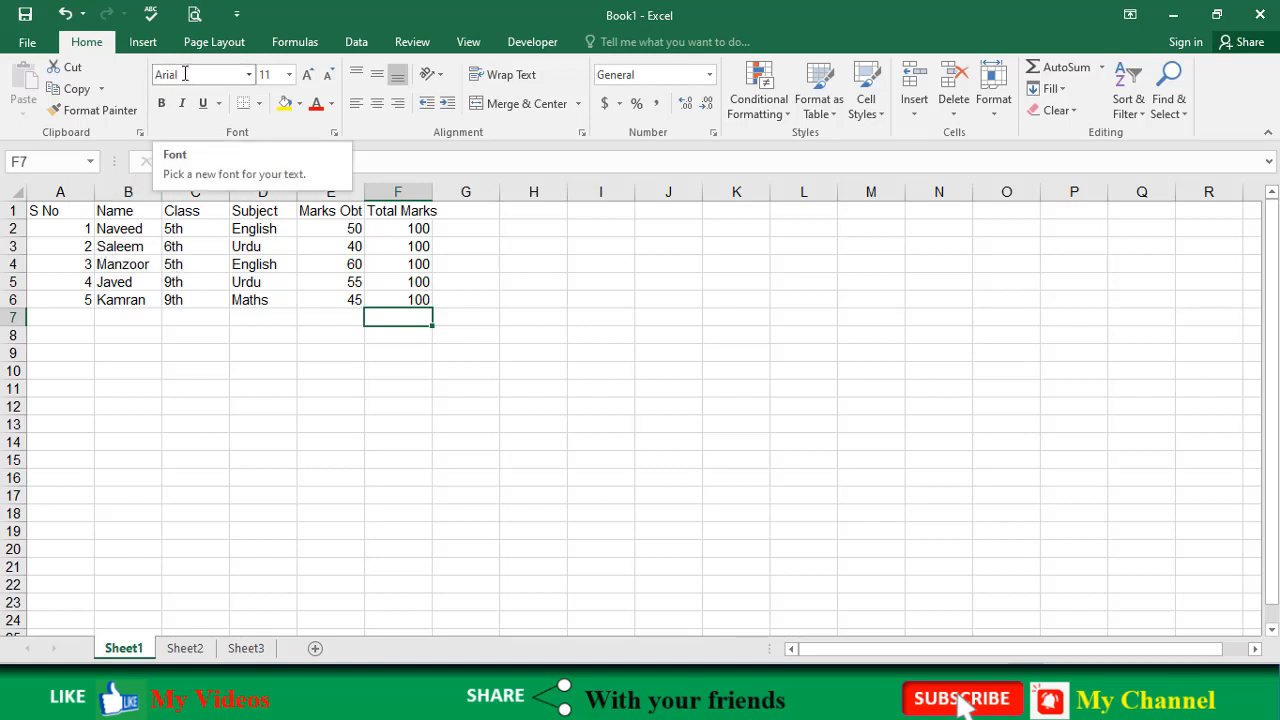
left_click(145, 264)
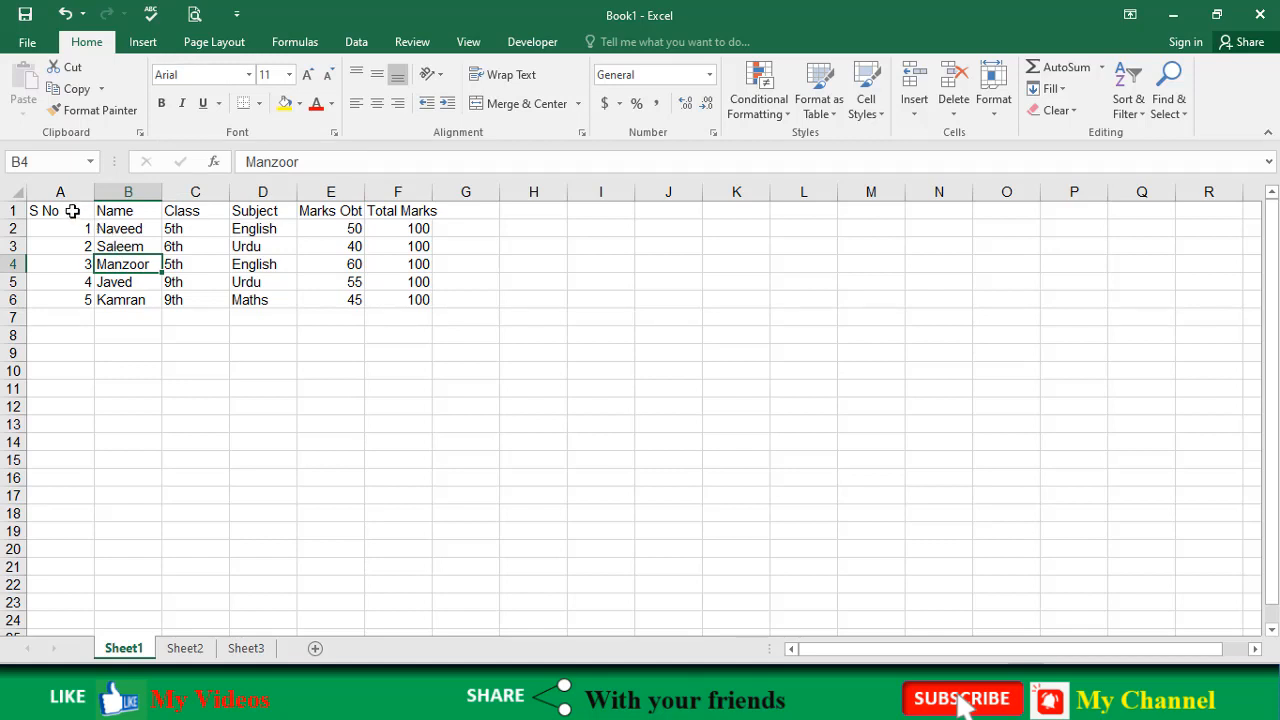
Step: Change the font of the header row A1:F1 to Cooper Black
left_click_drag(72, 211, 414, 216)
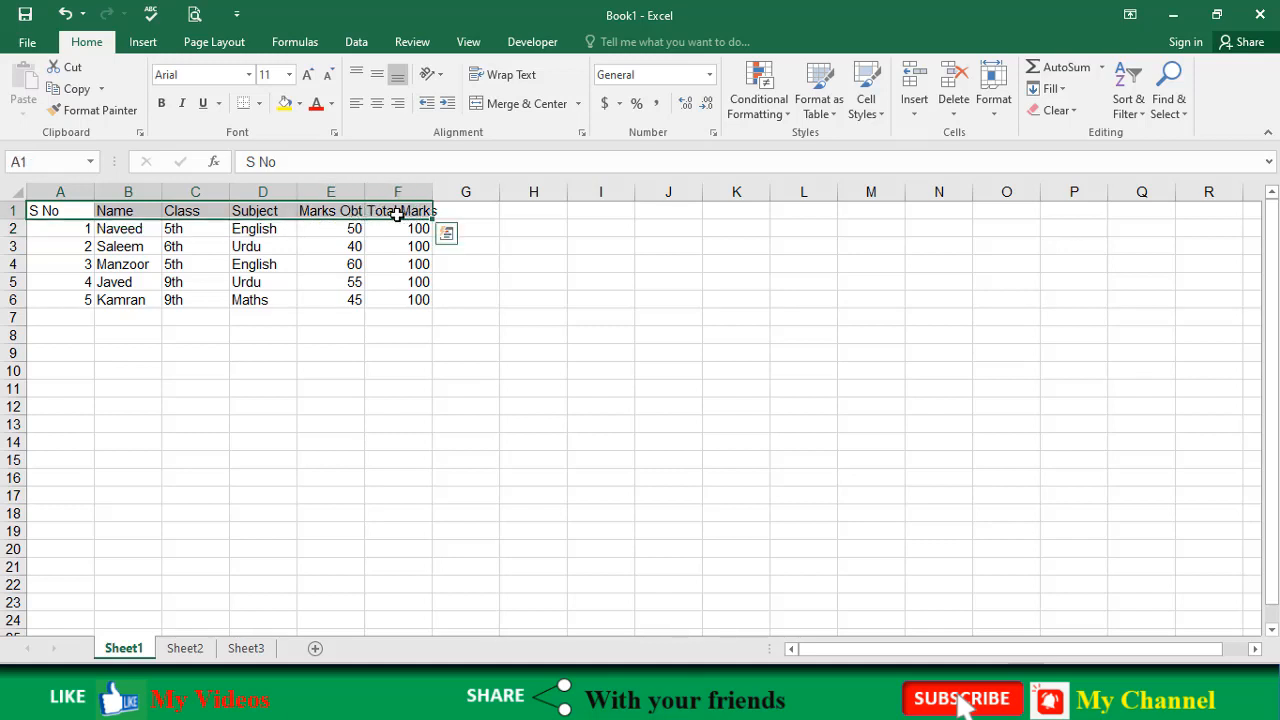
left_click(249, 75)
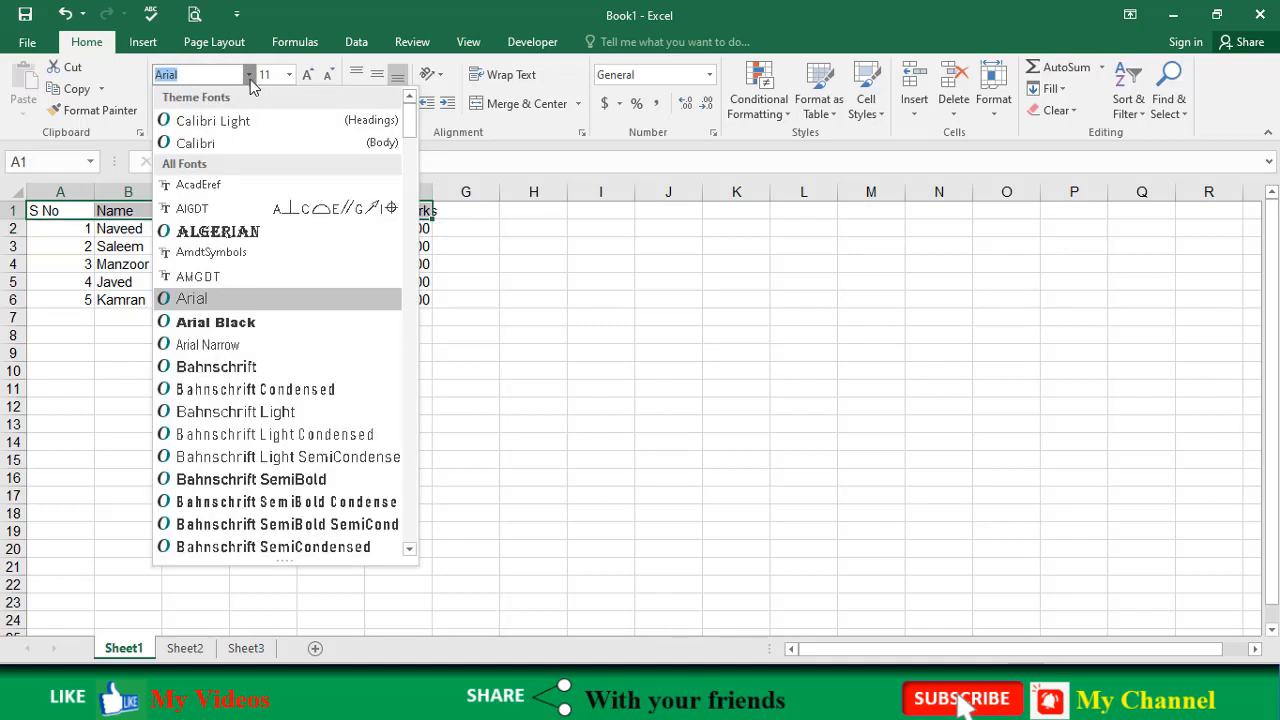
scroll(281, 482, "down", 3)
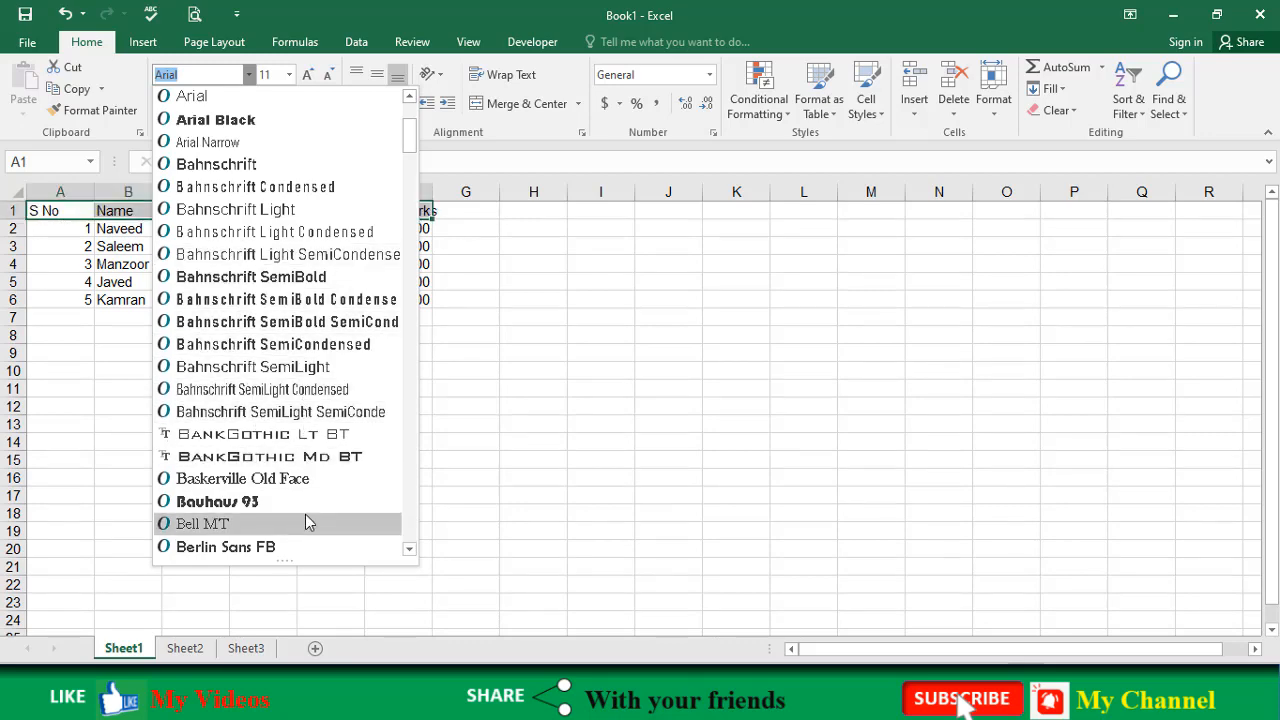
scroll(305, 520, "down", 2)
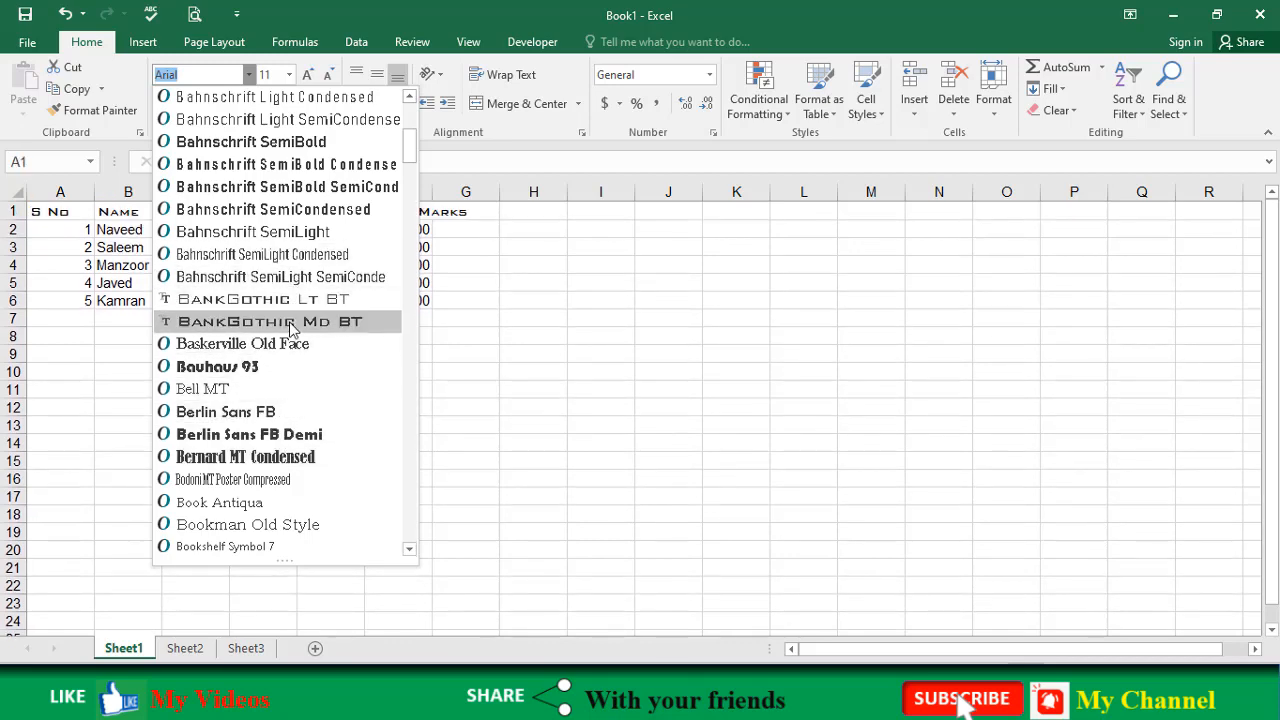
scroll(292, 380, "down", 1)
scroll(300, 470, "down", 1)
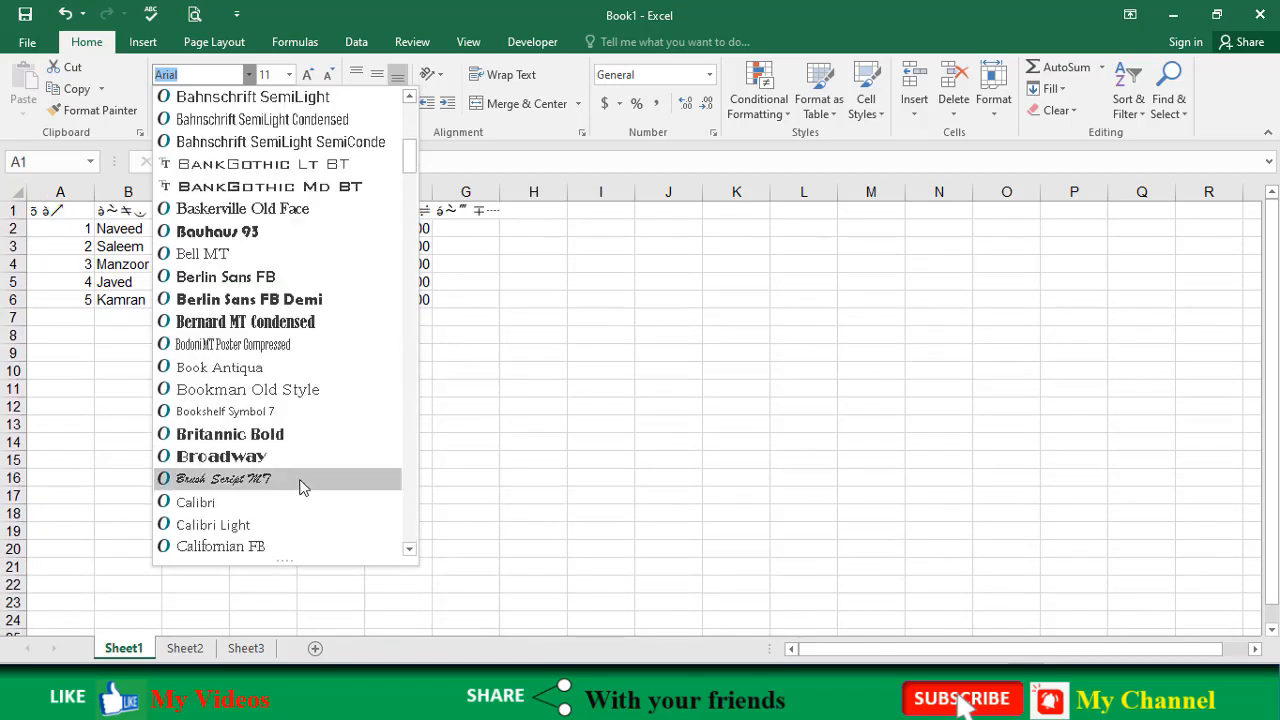
scroll(275, 480, "down", 7)
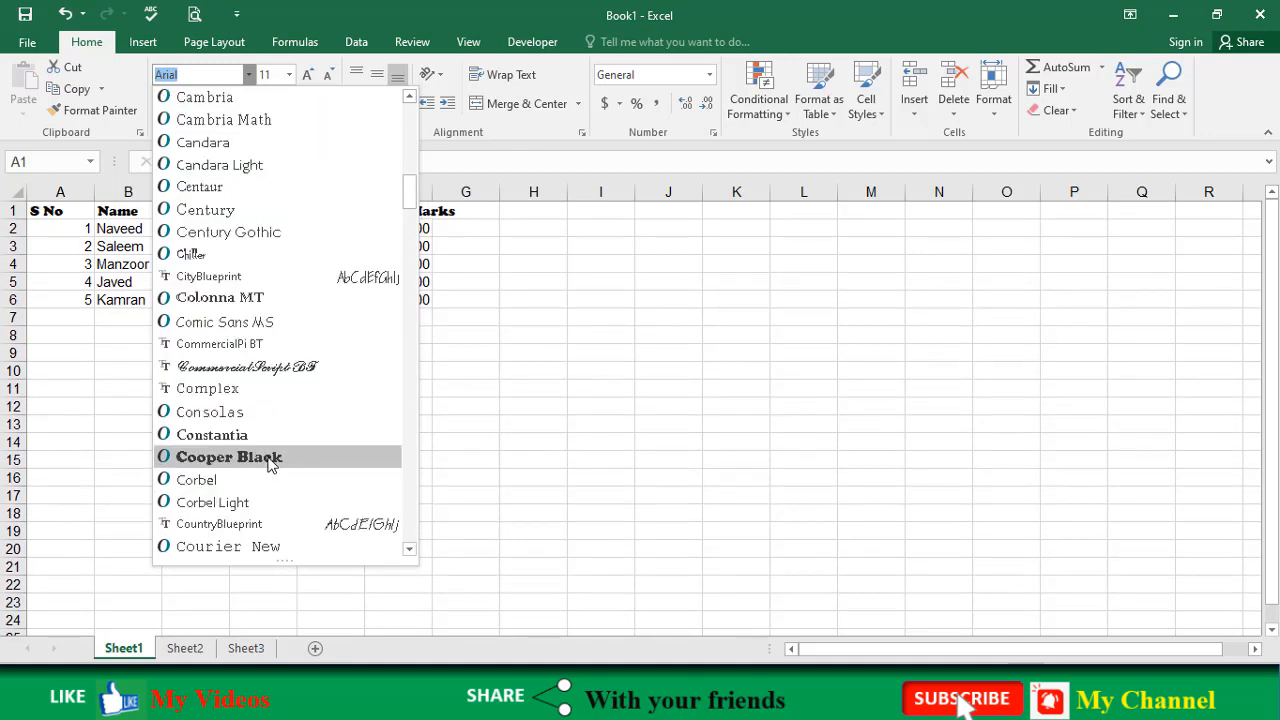
left_click(229, 457)
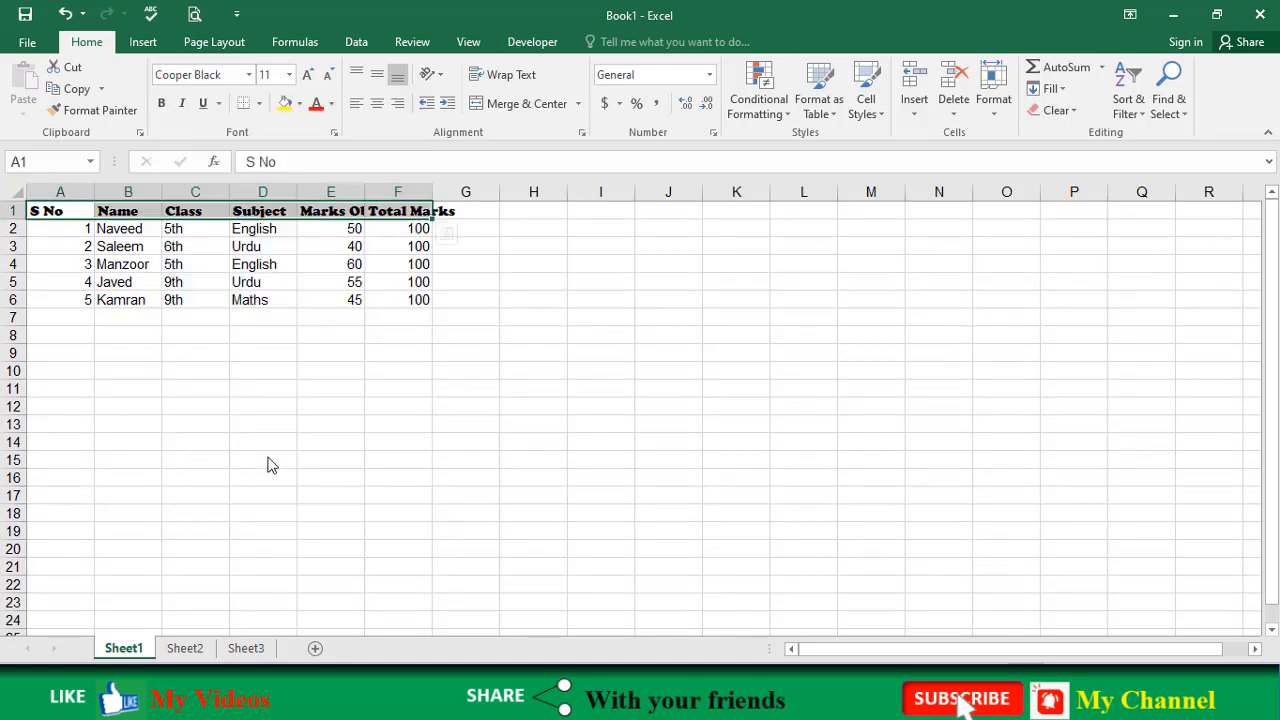
Step: Set the font size of the header cells A1:F1 to 12
left_click(178, 212)
left_click(62, 211)
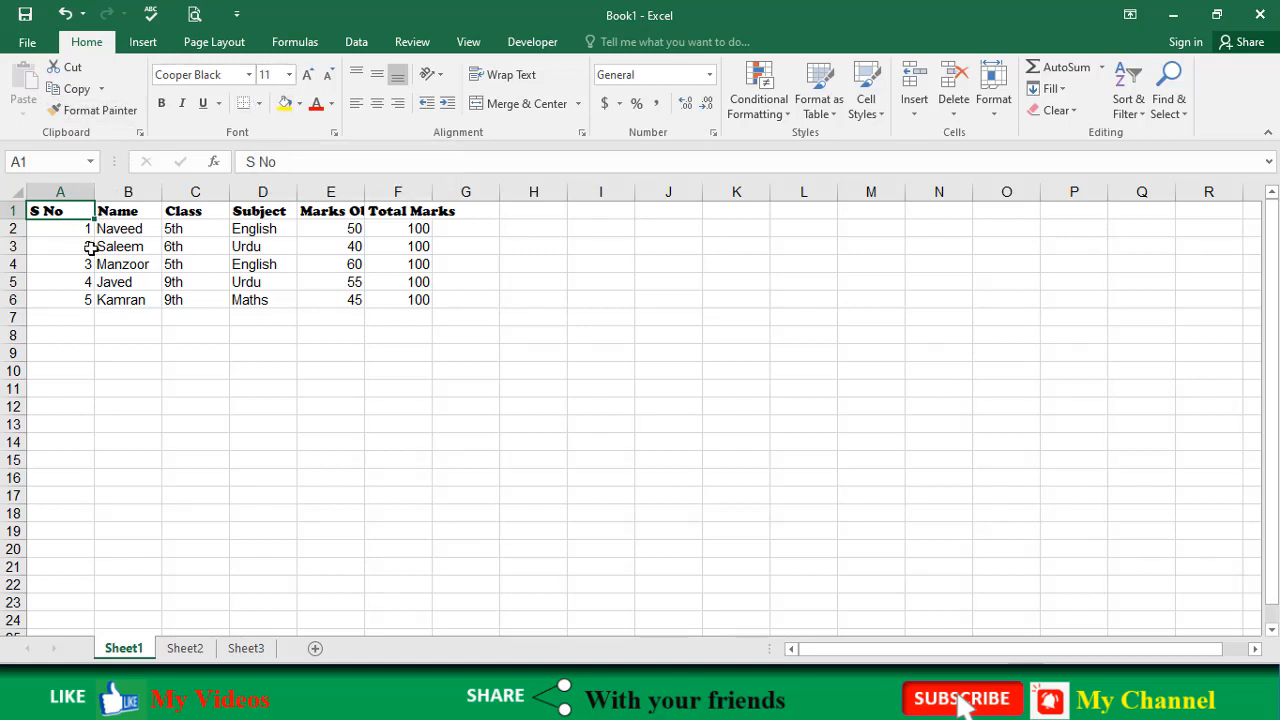
left_click_drag(62, 212, 415, 212)
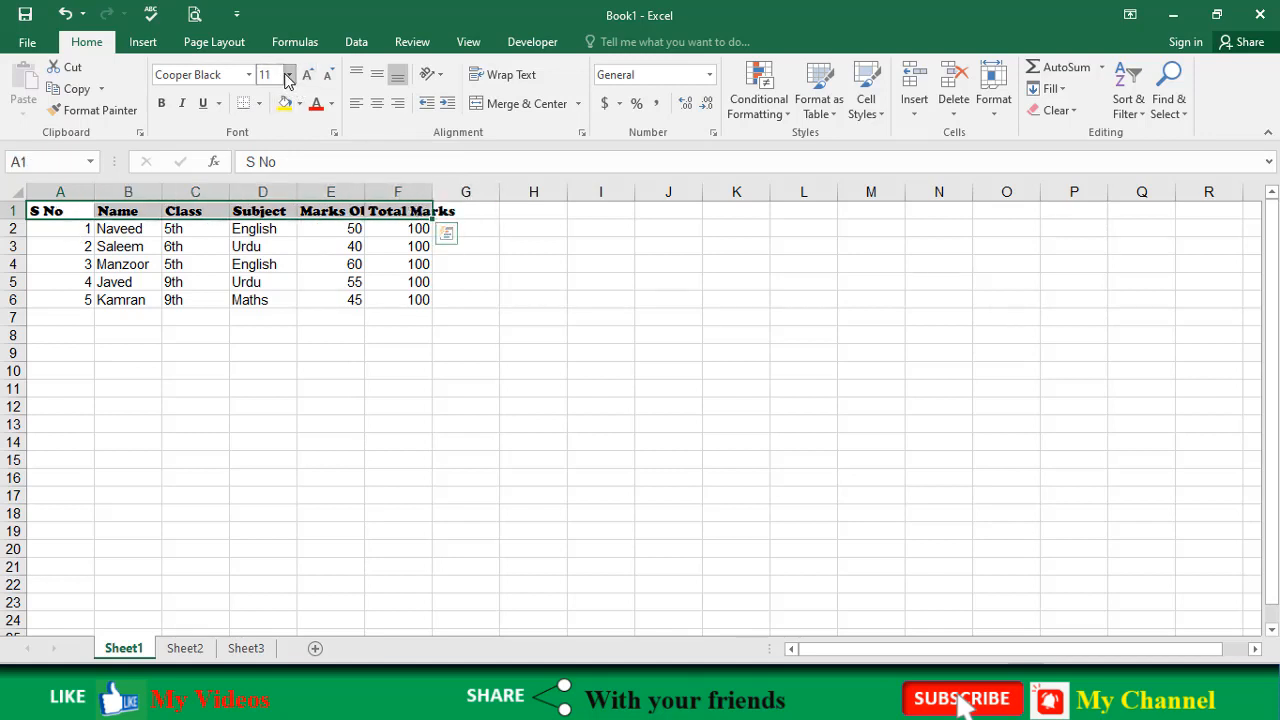
left_click(289, 76)
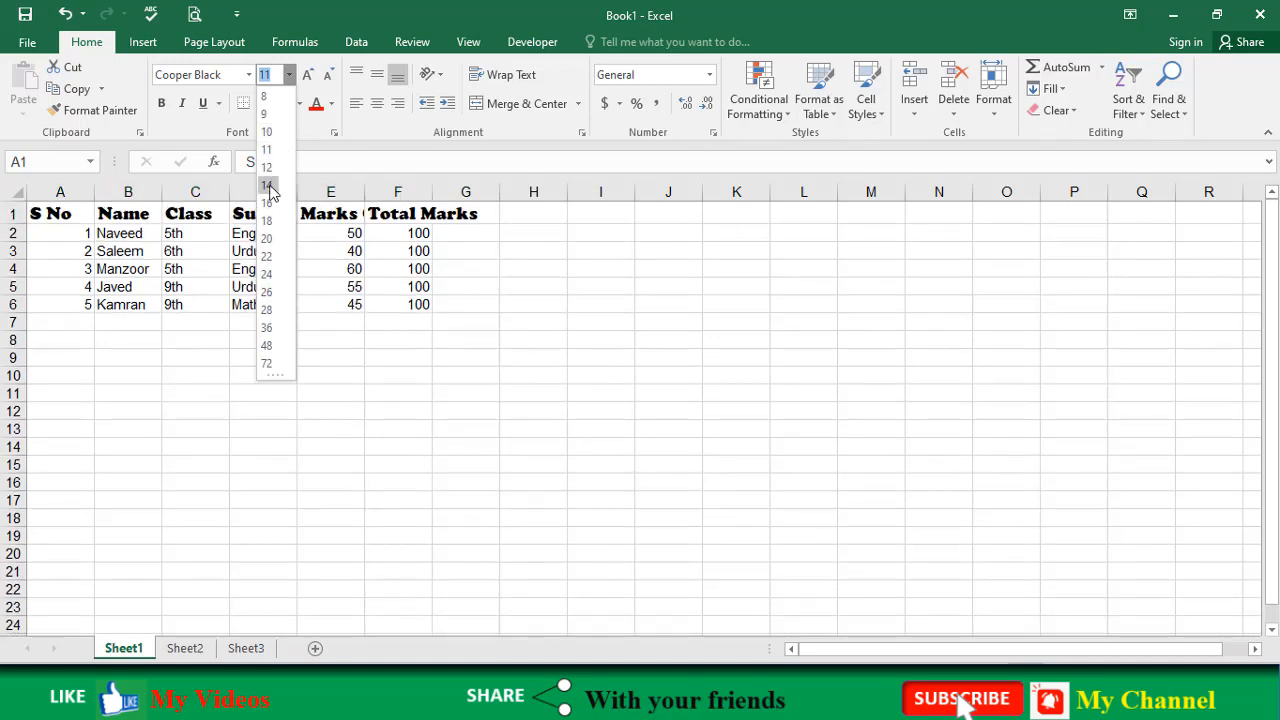
left_click(268, 168)
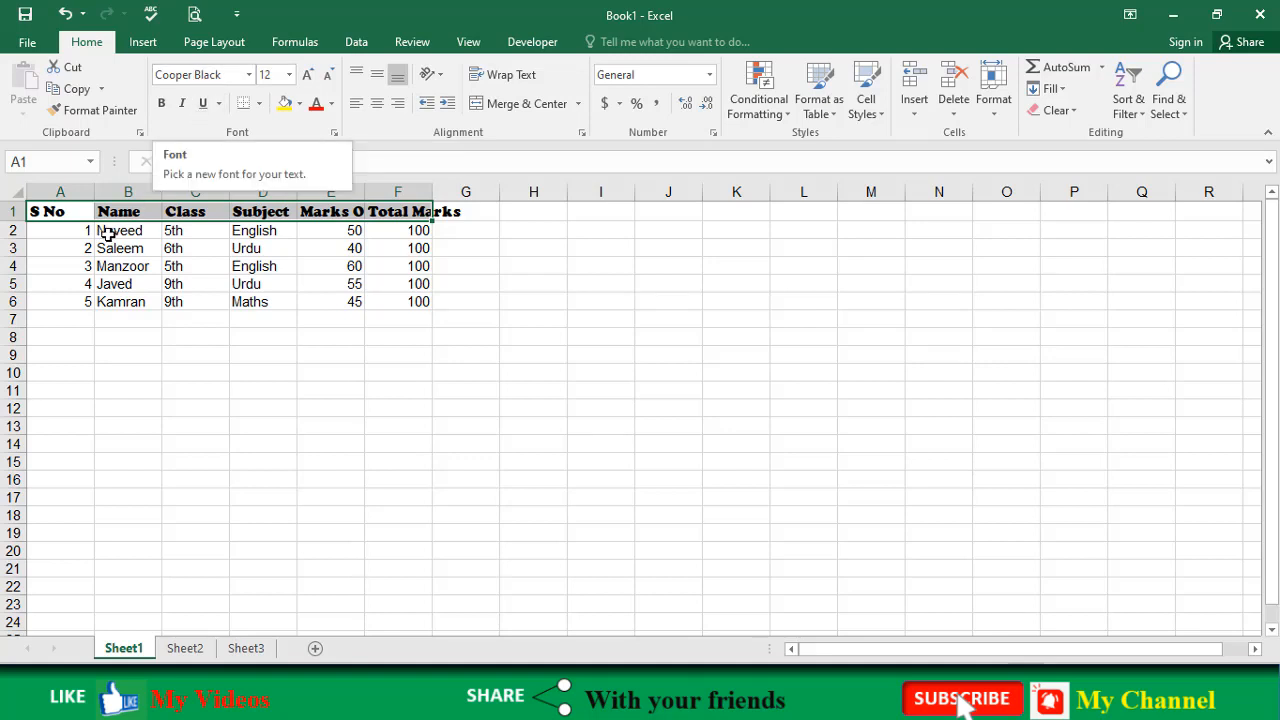
Step: Change the header row's font to Times New Roman, and select a data cell and the Name heading to compare their fonts
left_click(249, 80)
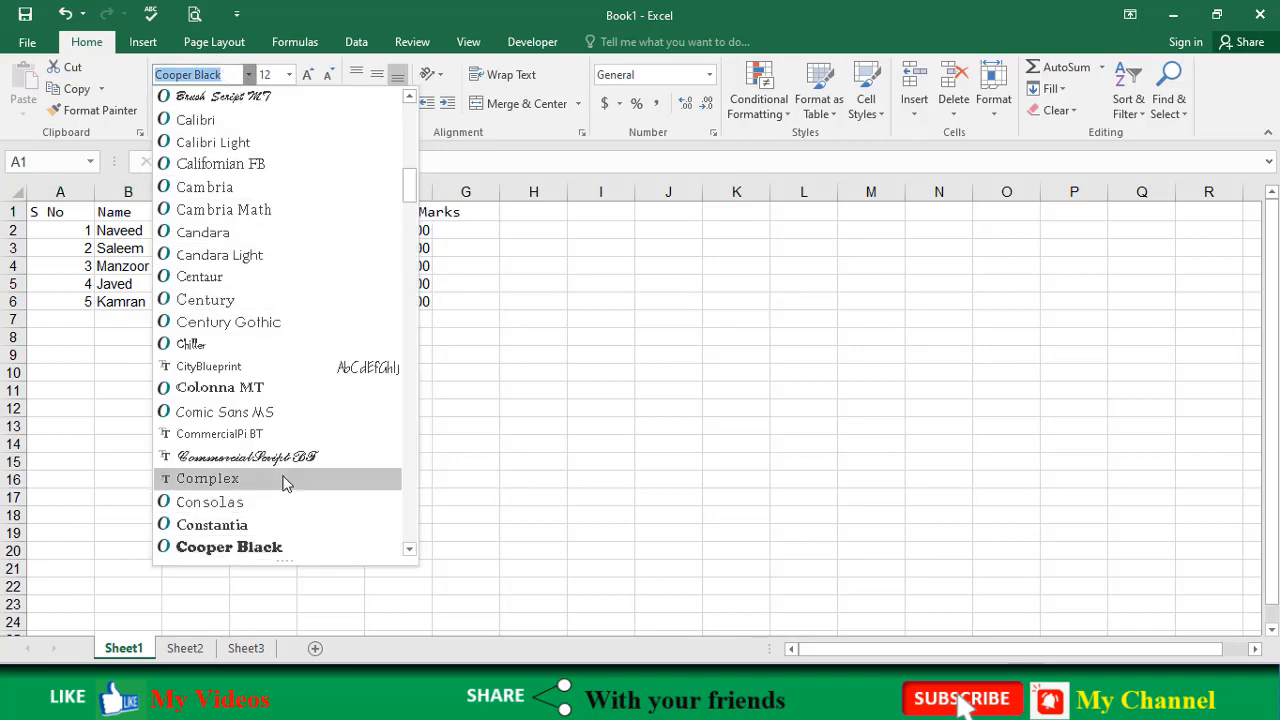
scroll(284, 482, "down", 2)
scroll(280, 470, "up", 5)
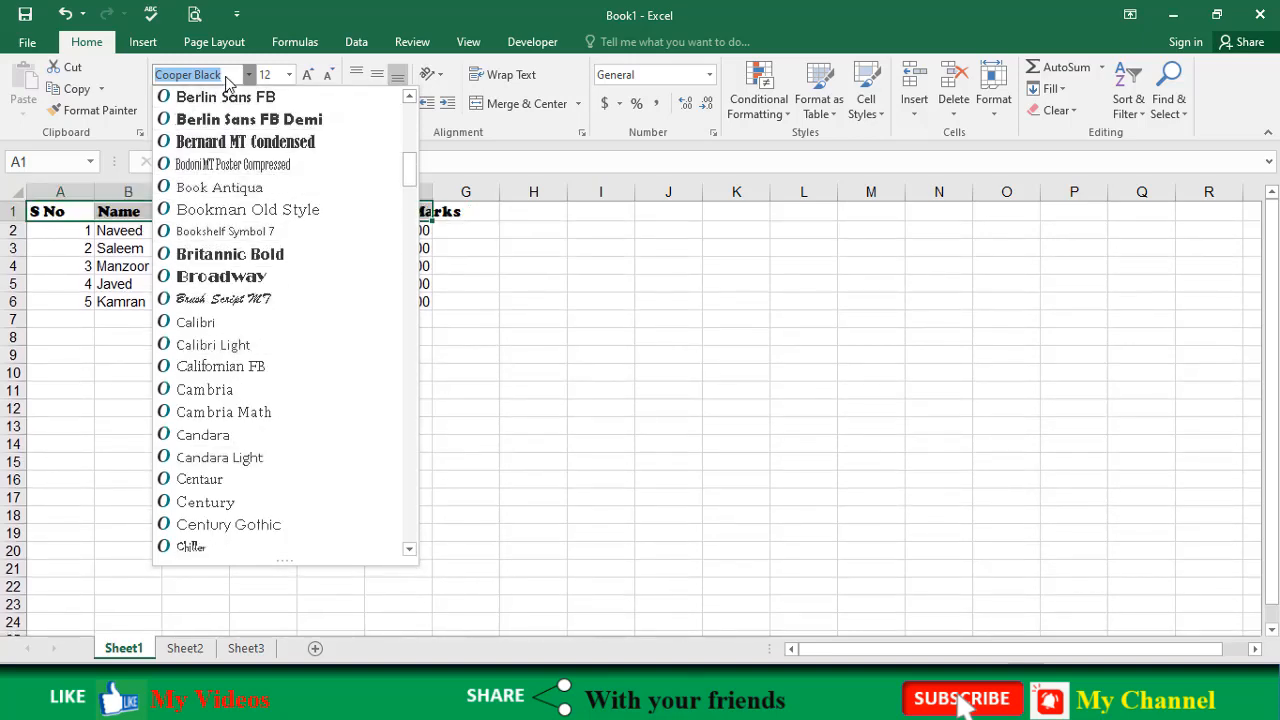
type("Times New Roma")
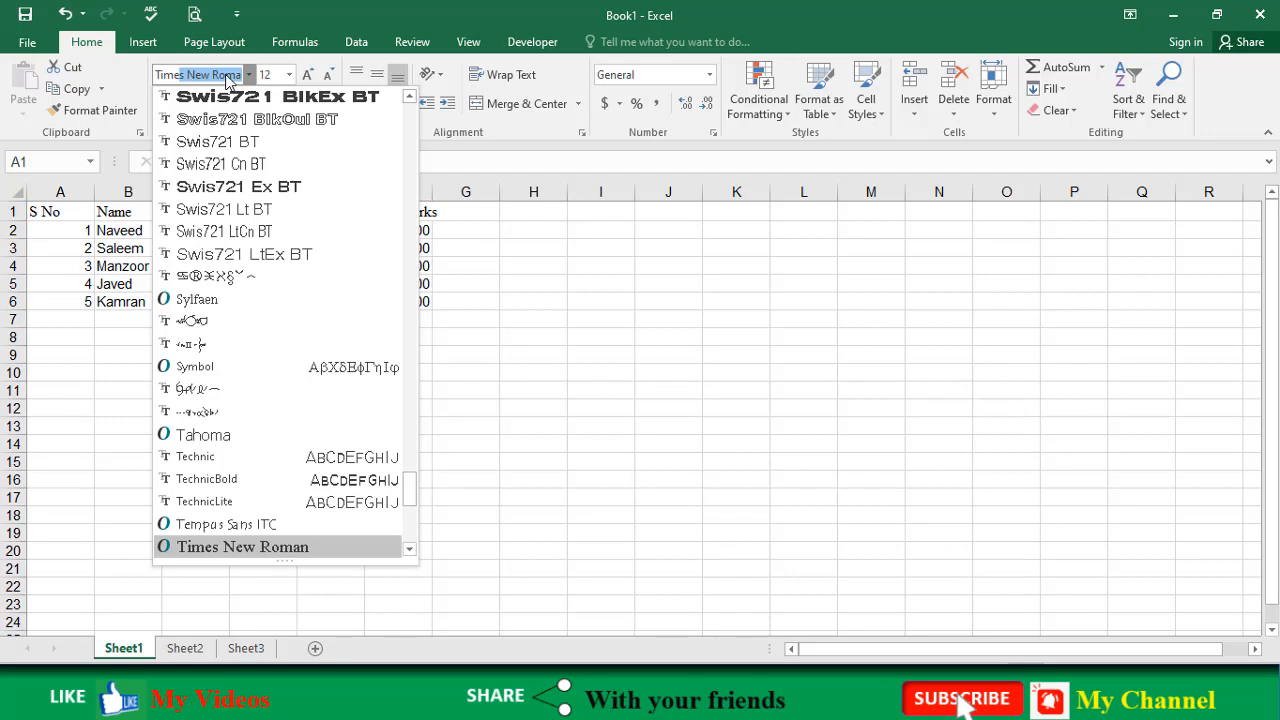
key("Return")
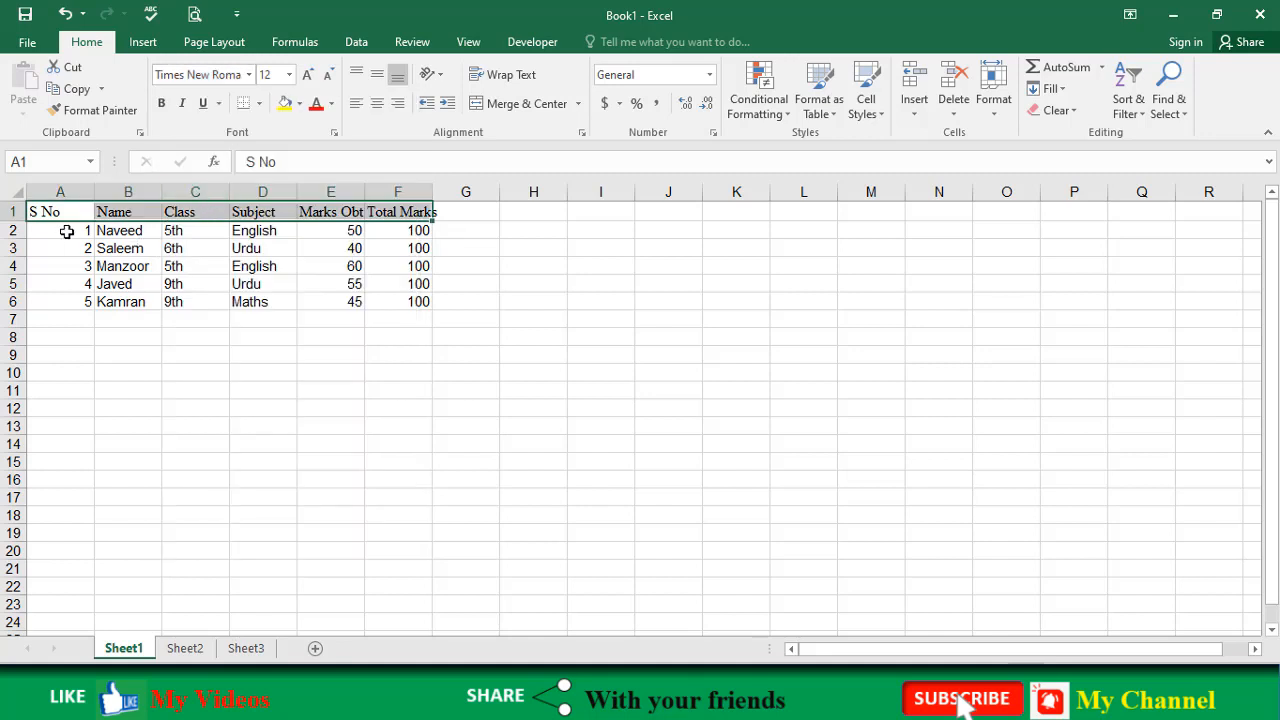
left_click(117, 260)
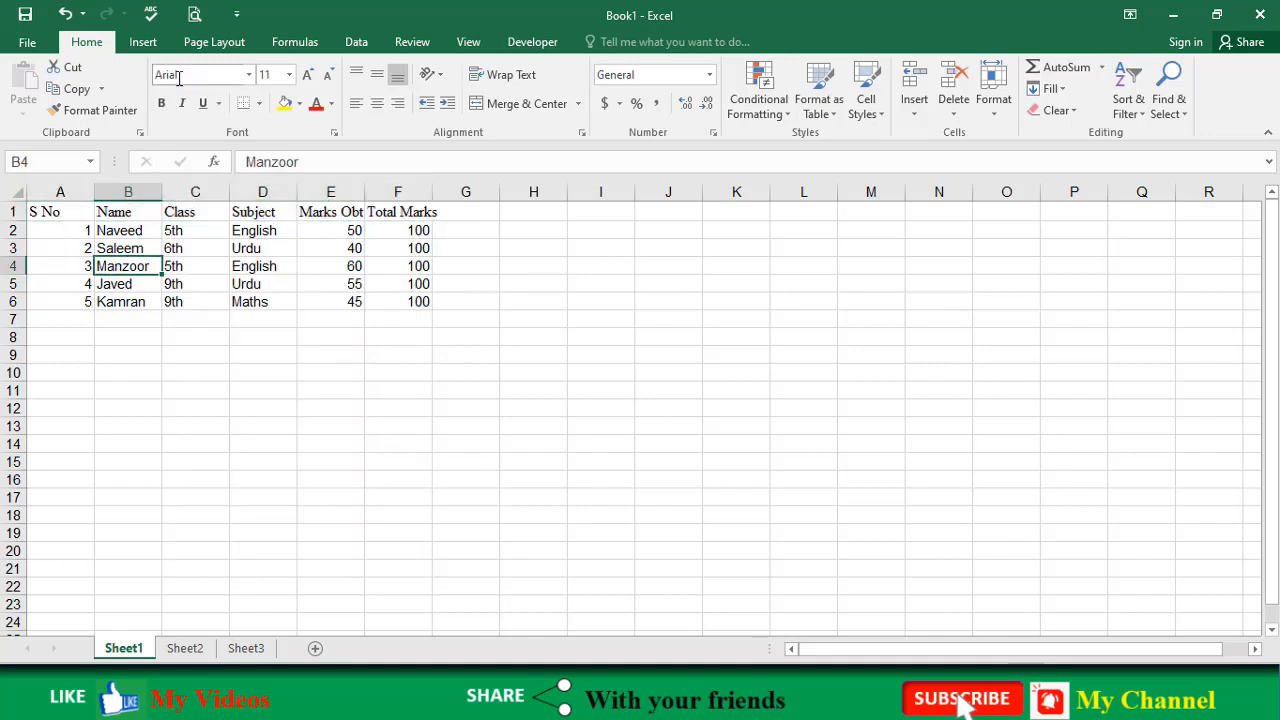
left_click(130, 213)
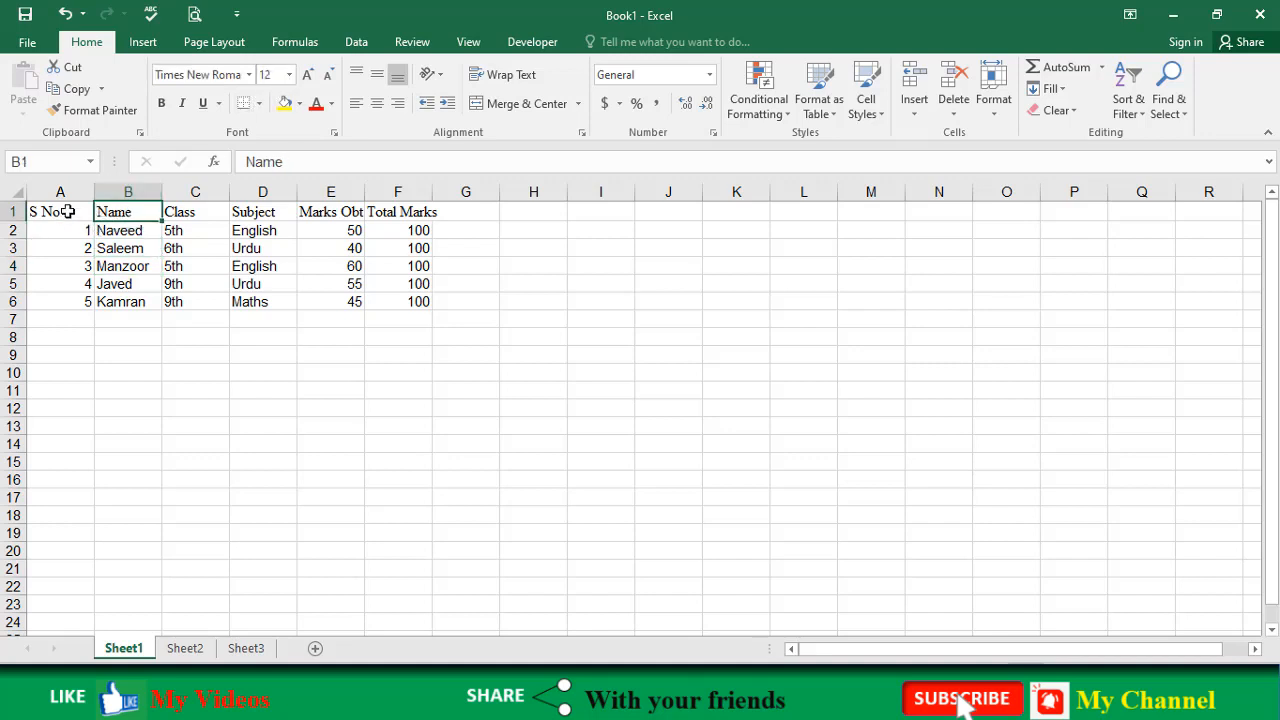
Step: Enlarge the text of header cells A1:F1 stepwise to size 18 and shrink it back to 12
left_click_drag(55, 211, 425, 212)
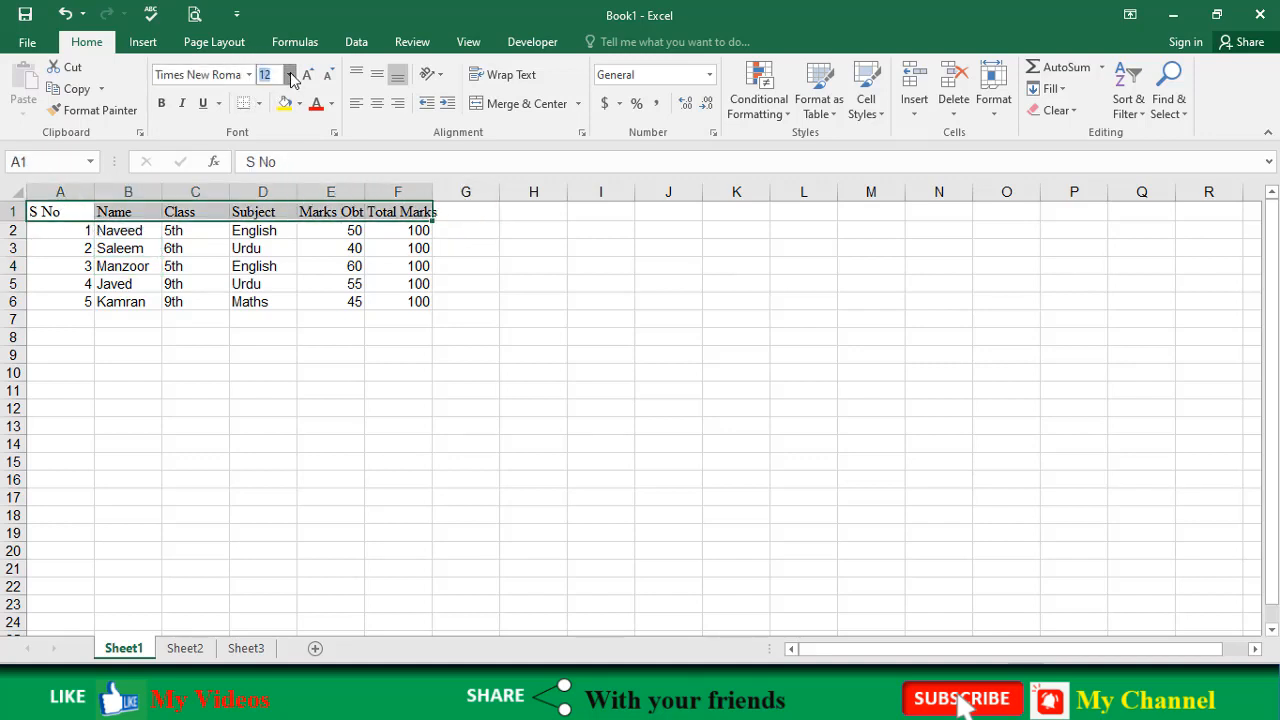
left_click(289, 74)
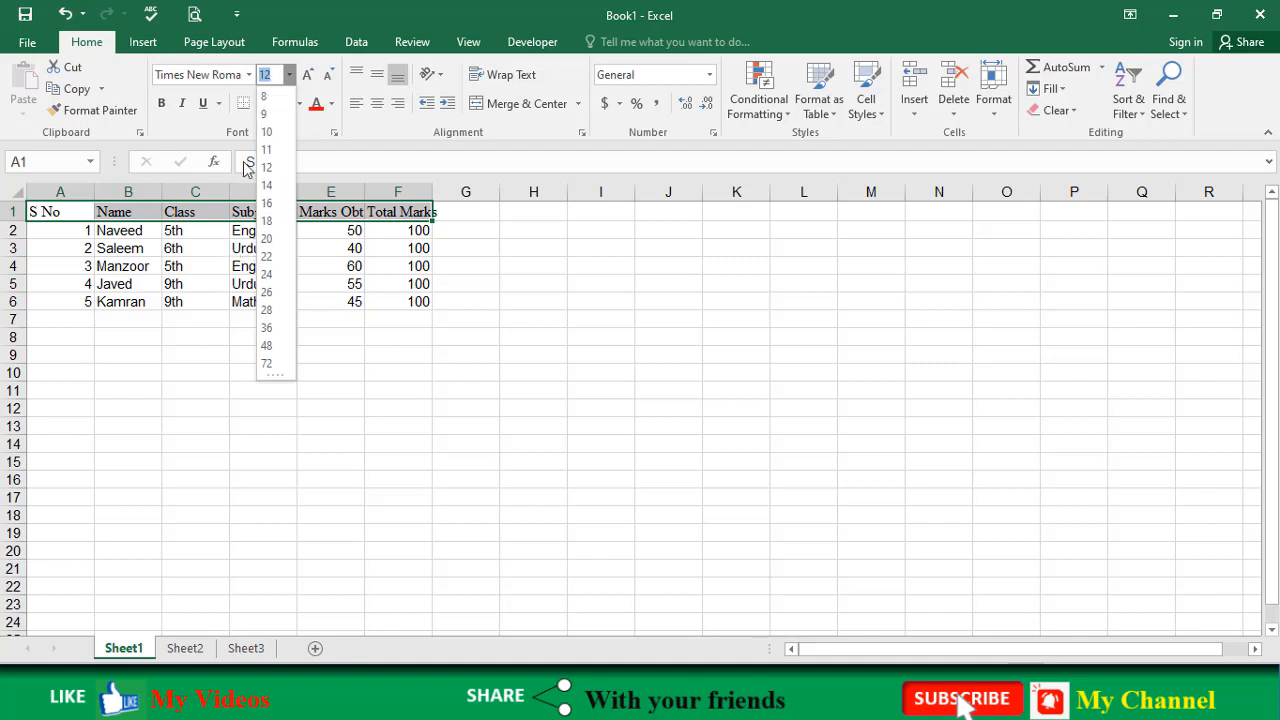
left_click(217, 259)
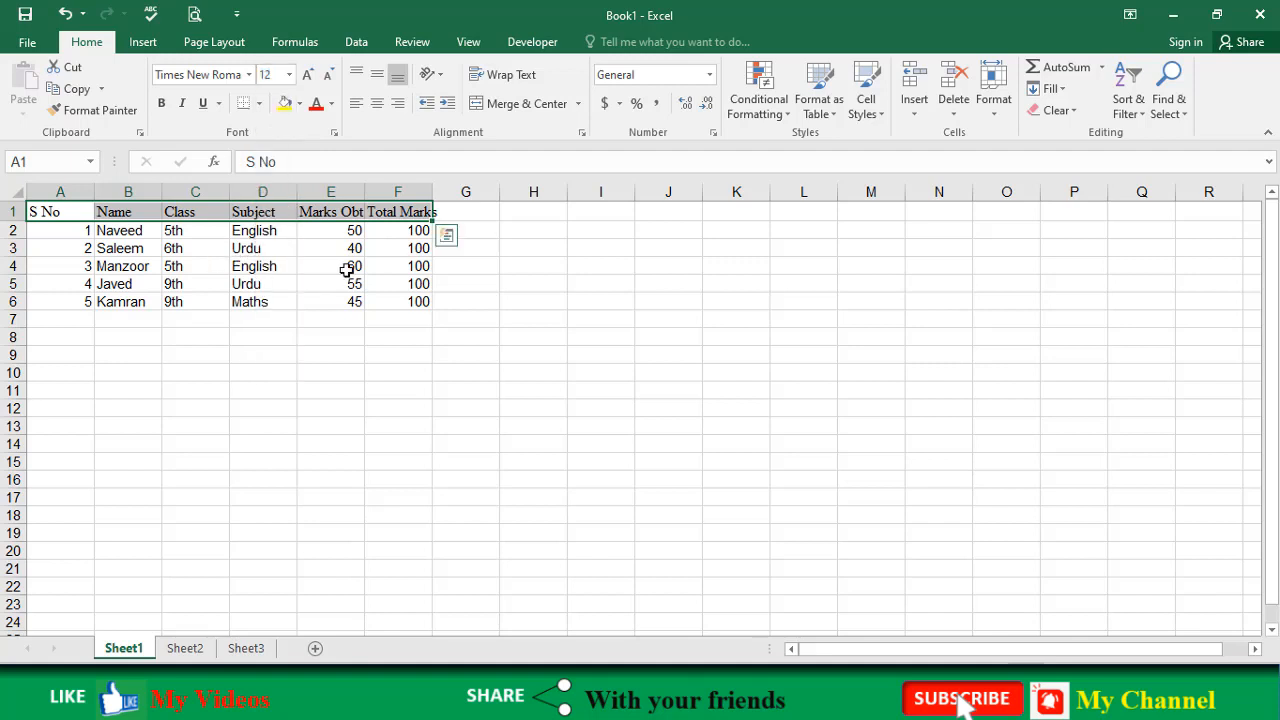
left_click(310, 76)
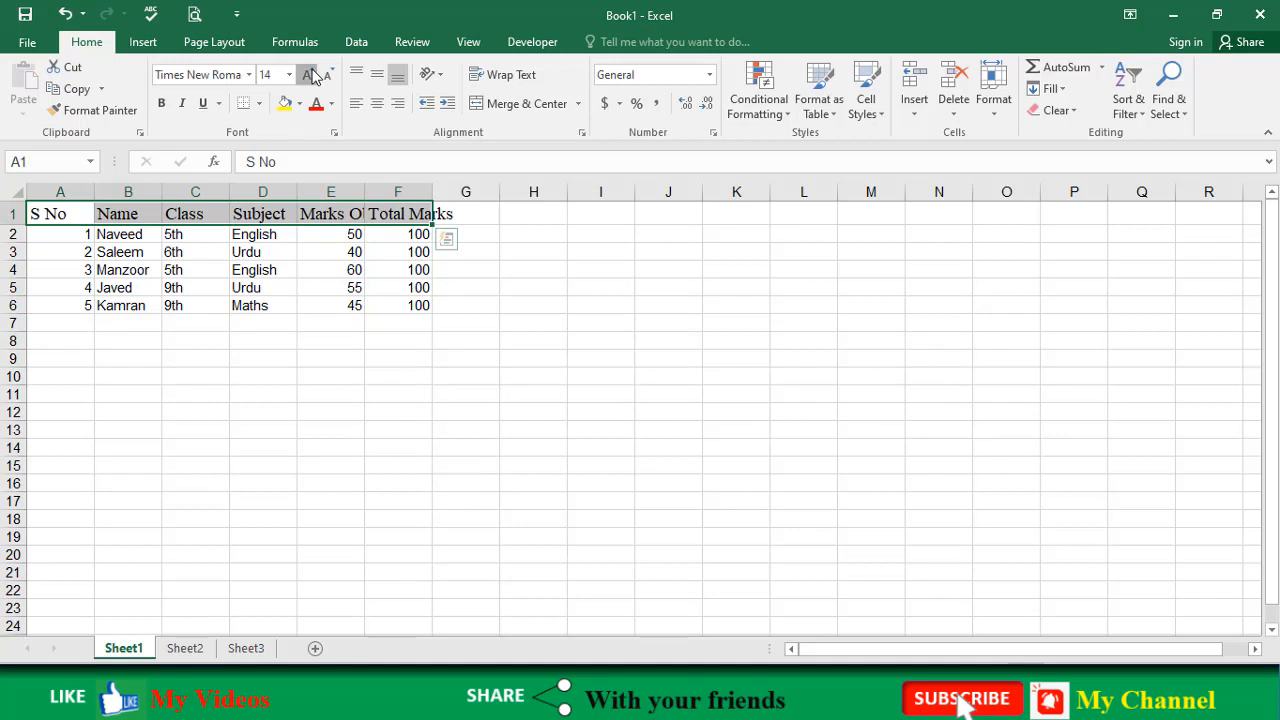
left_click(310, 76)
left_click(310, 76)
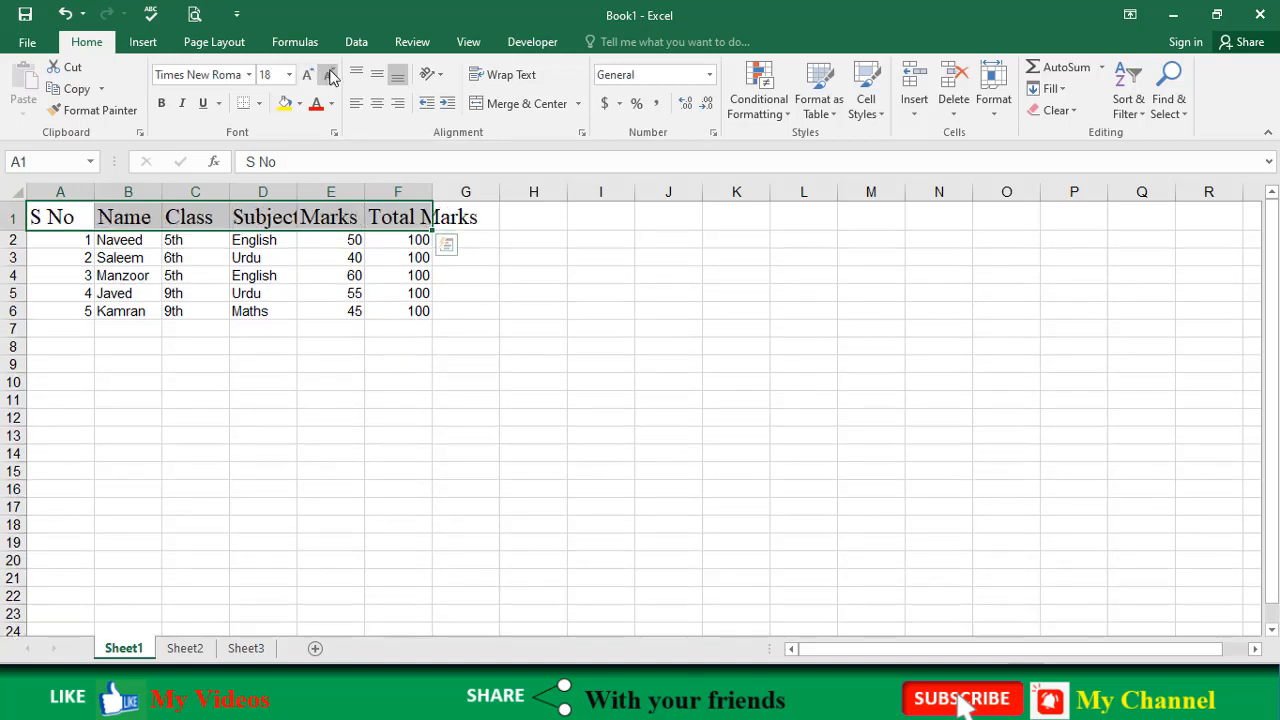
left_click(330, 76)
left_click(330, 76)
left_click(330, 76)
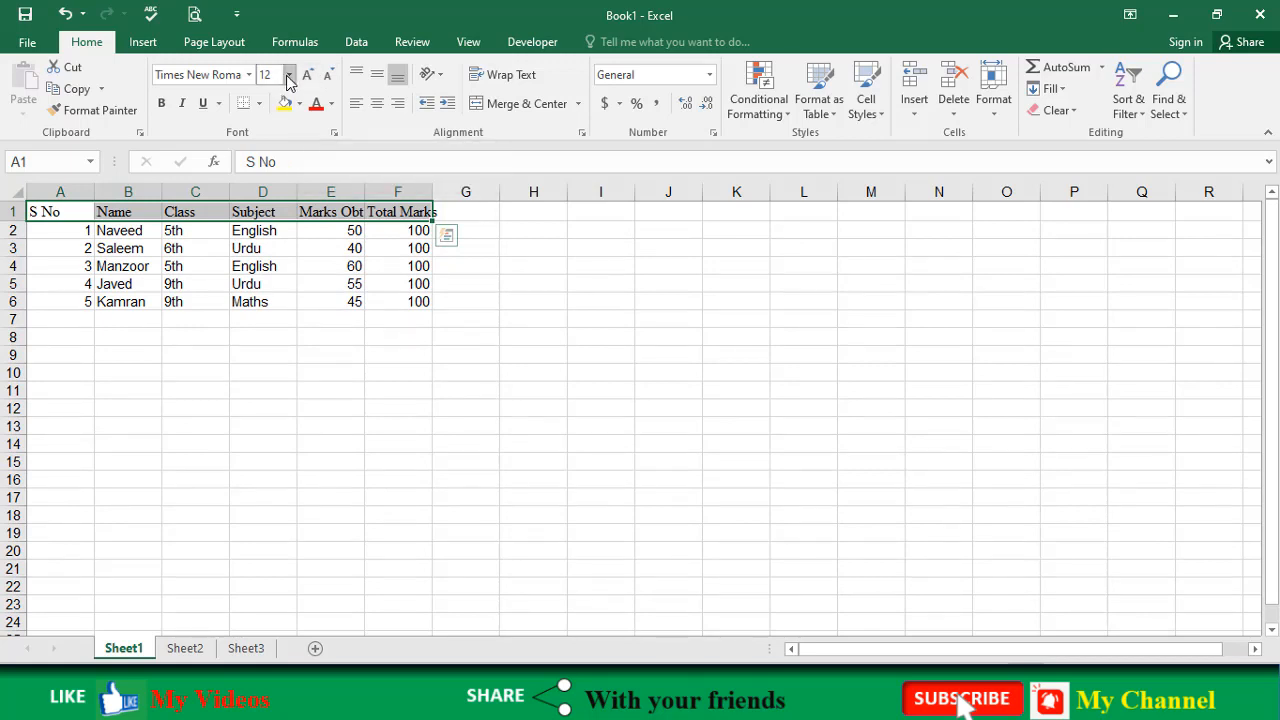
Step: Enlarge the header row's text stepwise to size 48, and set it to 72
left_click(289, 75)
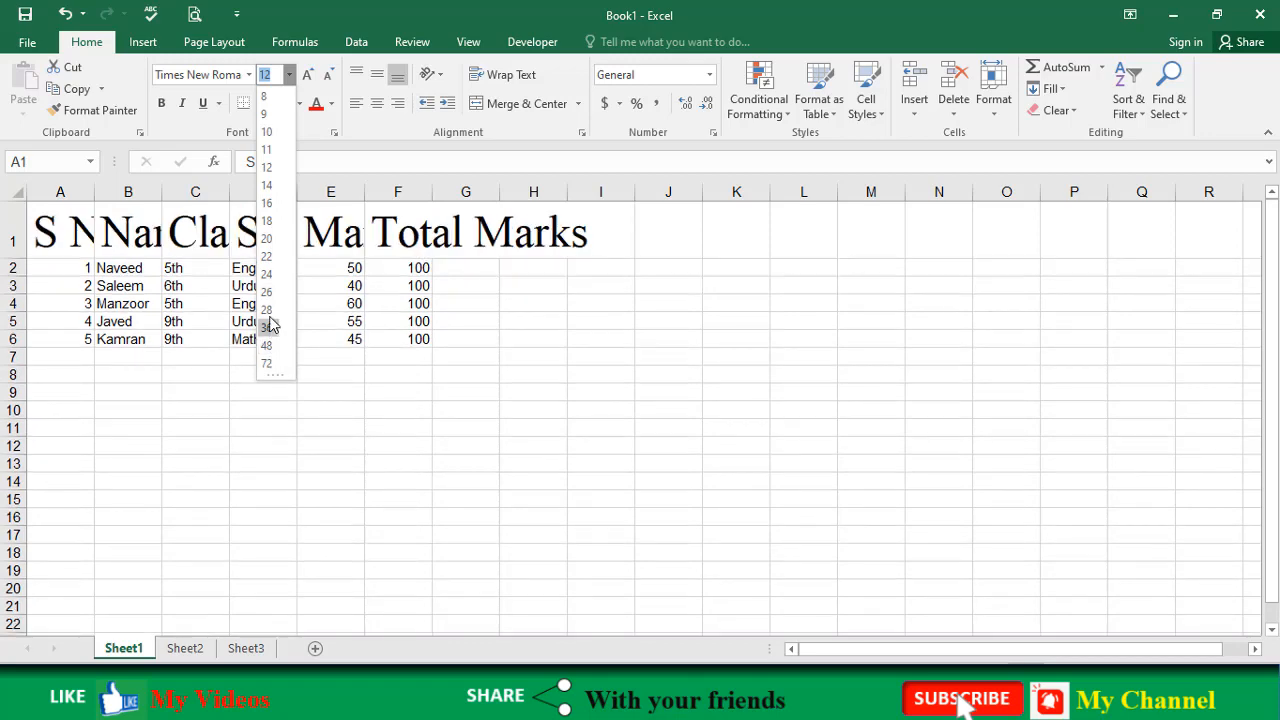
left_click(310, 78)
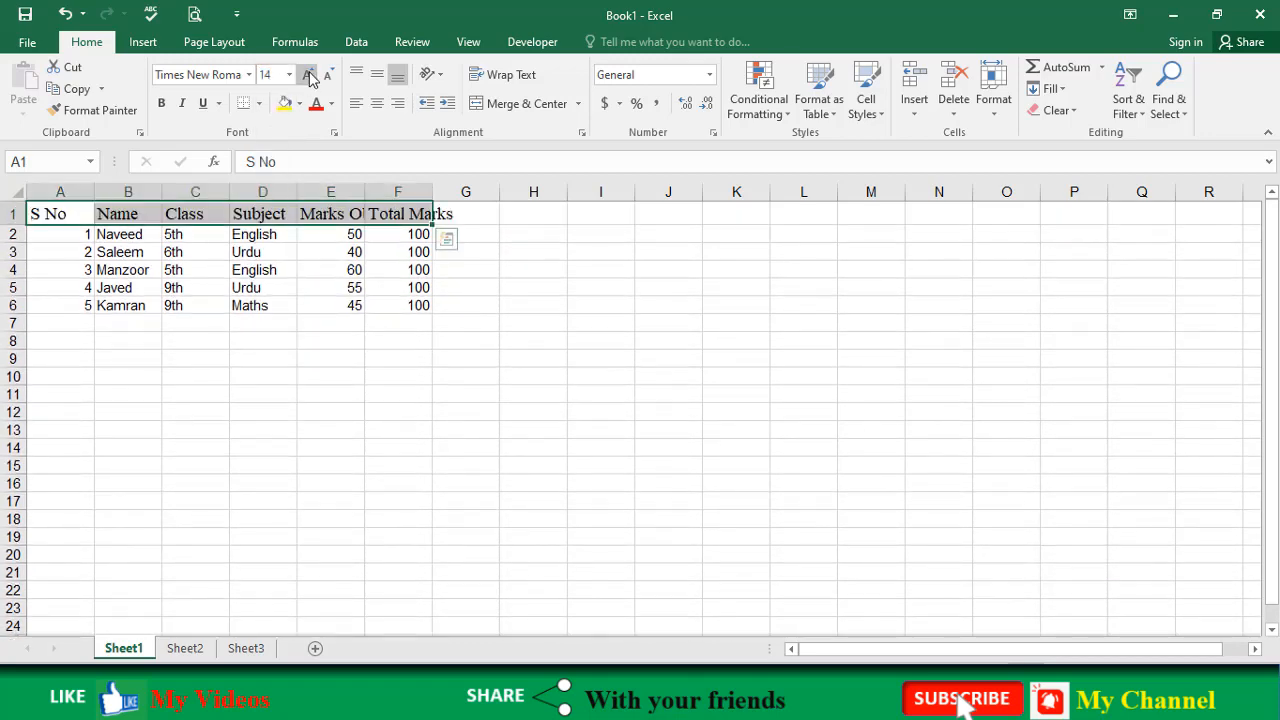
left_click(310, 78)
left_click(310, 78)
left_click(310, 78)
left_click(310, 78)
left_click(310, 78)
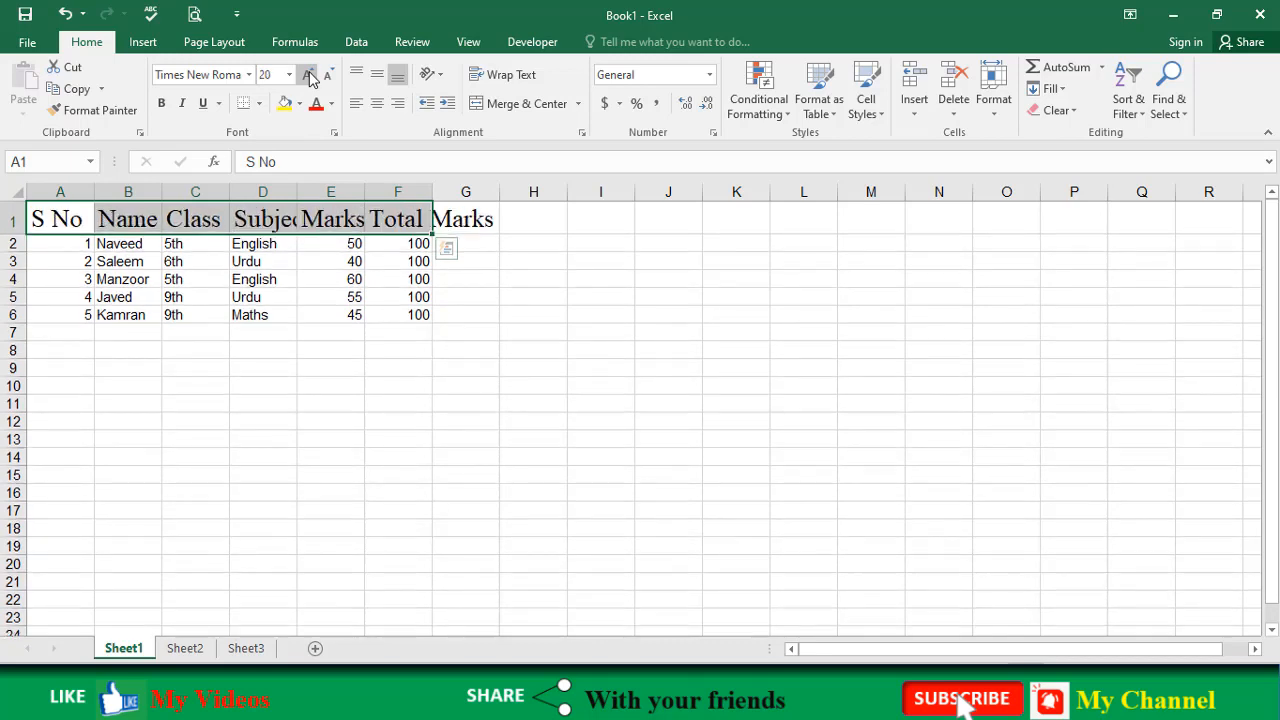
left_click(310, 78)
left_click(310, 78)
left_click(310, 78)
left_click(310, 78)
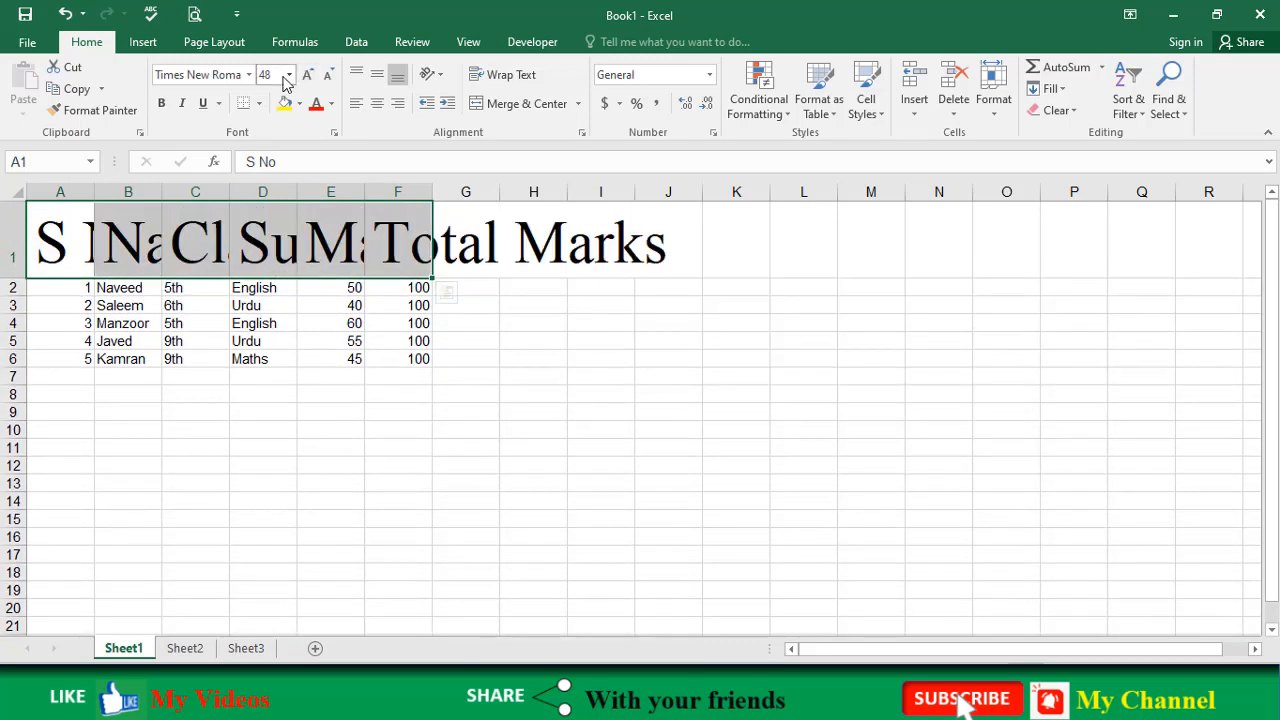
left_click(289, 75)
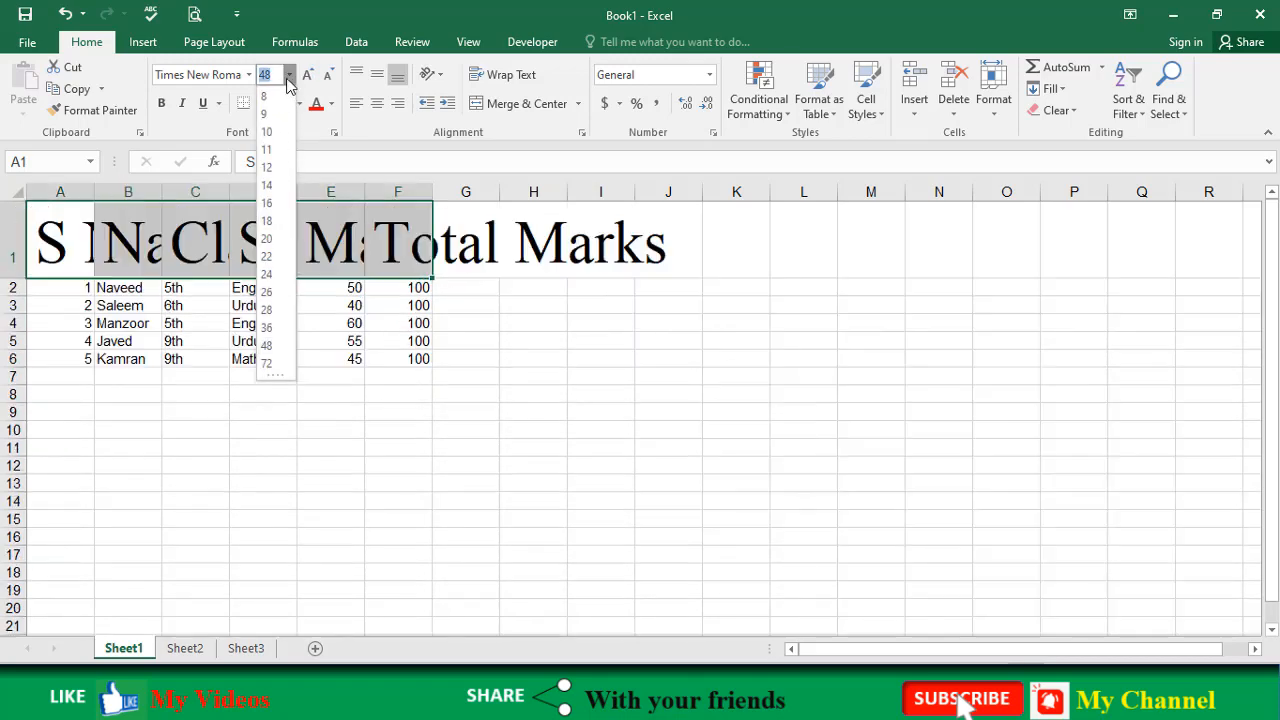
left_click(266, 363)
Step: Shrink the header row's text stepwise to size 11
left_click(329, 78)
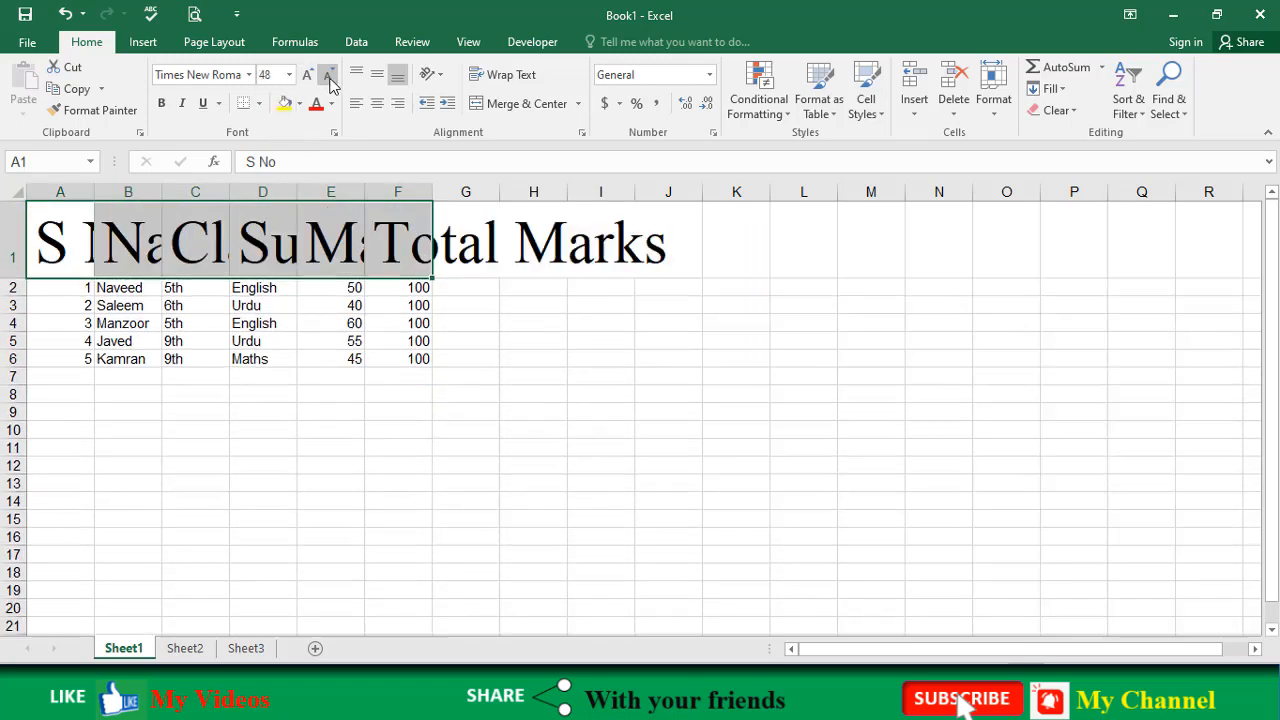
left_click(329, 78)
left_click(329, 78)
left_click(329, 78)
left_click(329, 78)
left_click(329, 78)
left_click(329, 78)
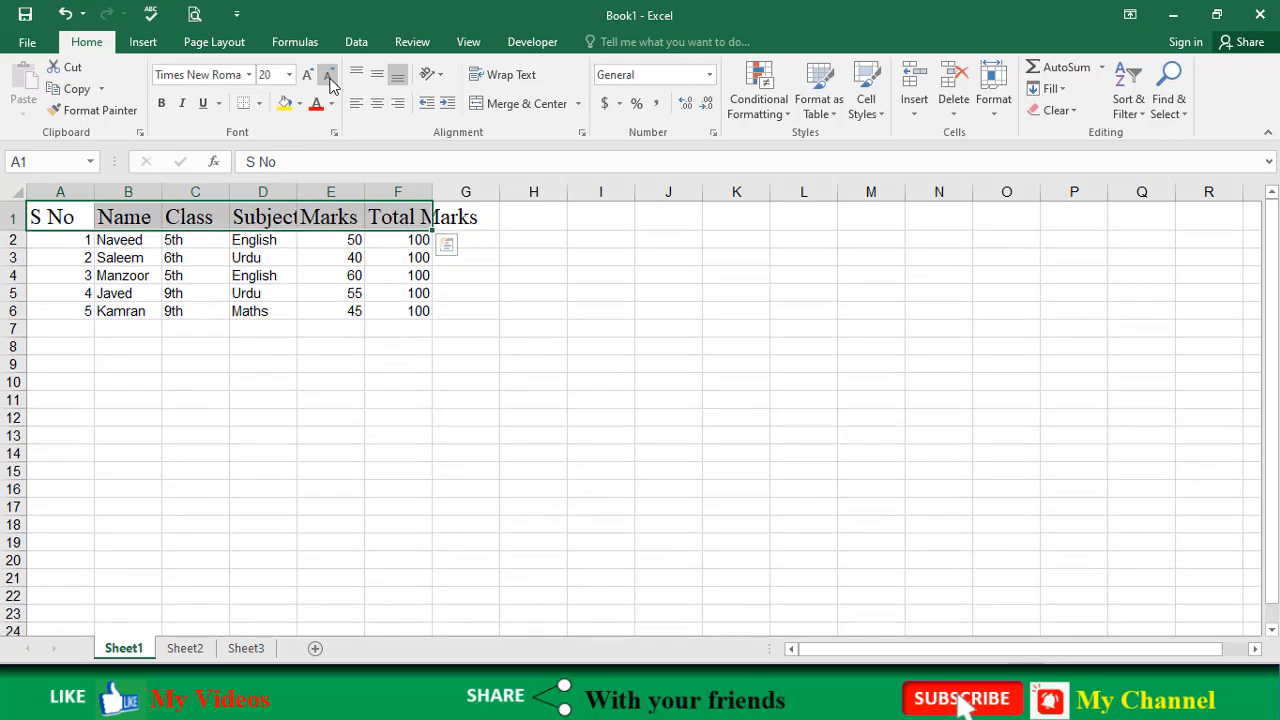
left_click(329, 78)
left_click(329, 78)
left_click(329, 78)
left_click(329, 78)
left_click(329, 78)
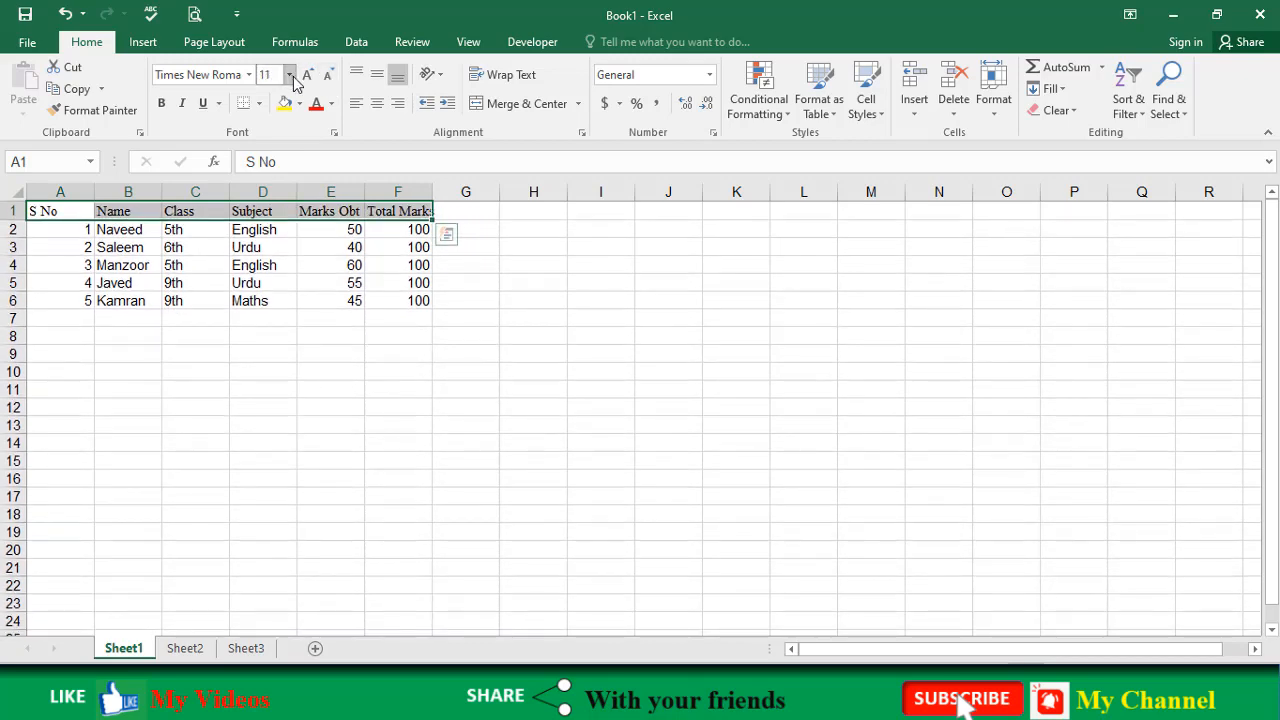
Step: Set the header row's font size to the custom value 13
left_click(291, 79)
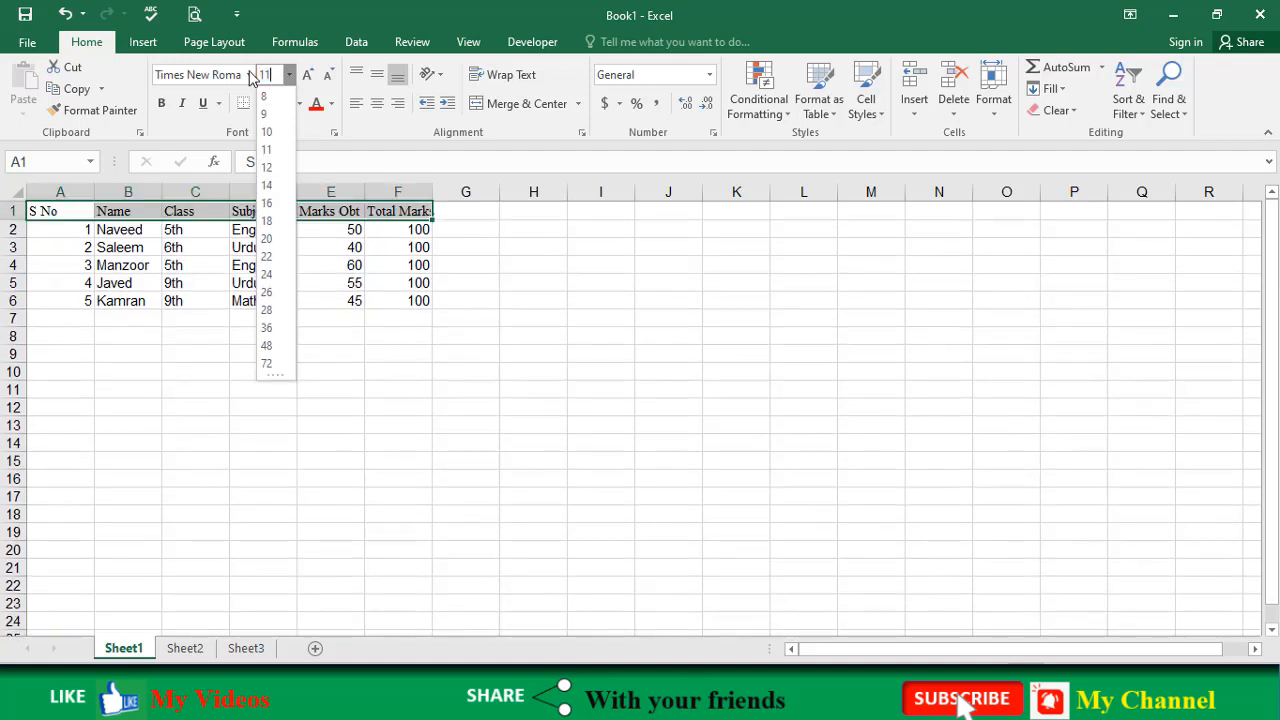
type("13")
key("Return")
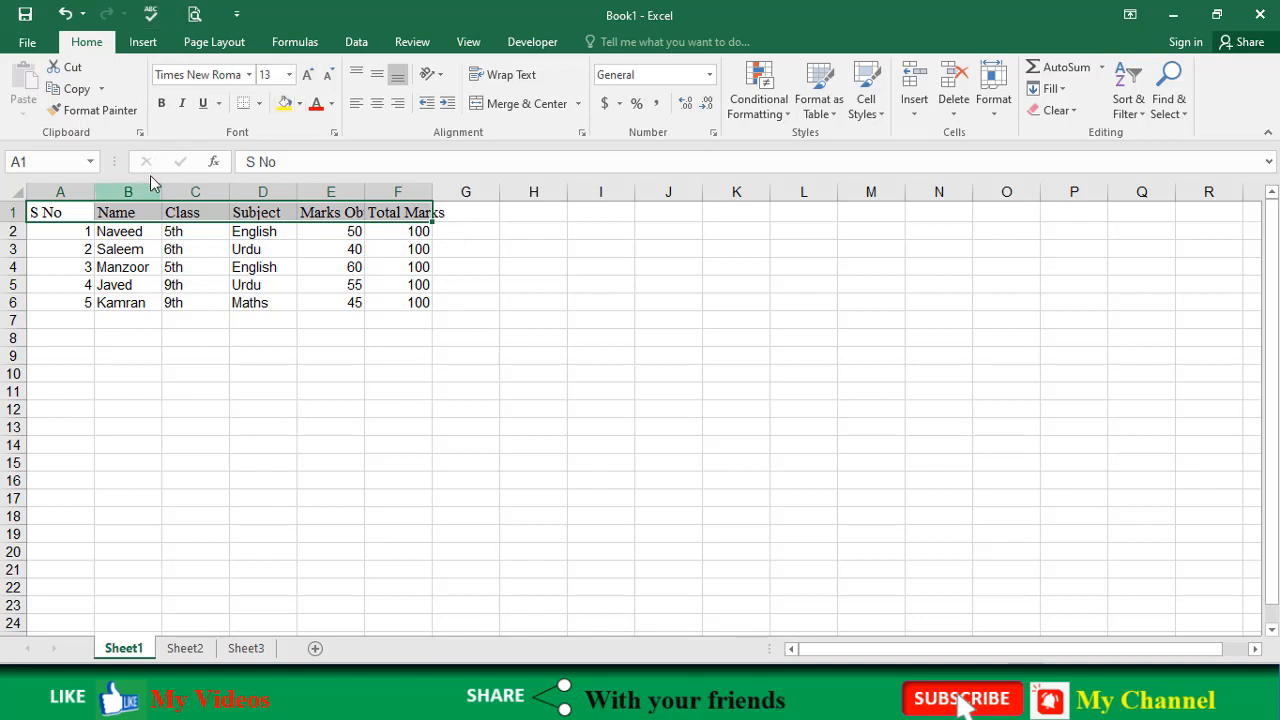
Step: Apply bold, italic and a single underline to the header row's text
left_click(163, 106)
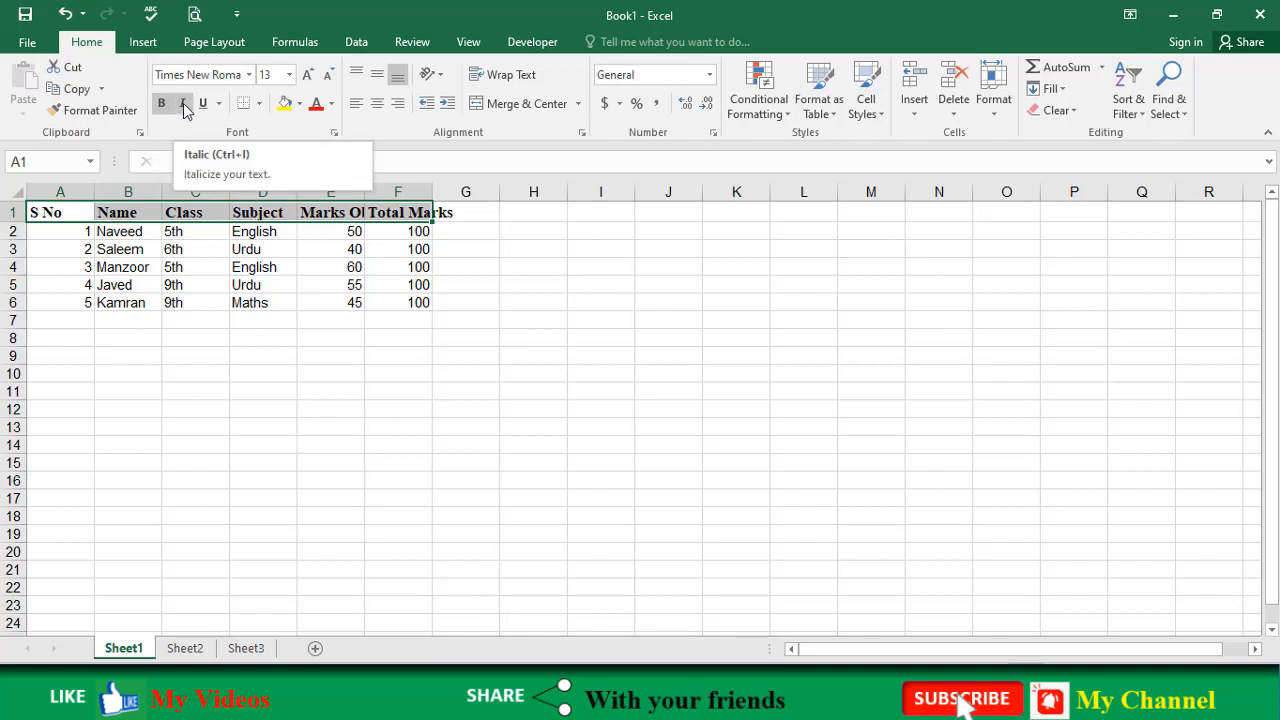
left_click(184, 106)
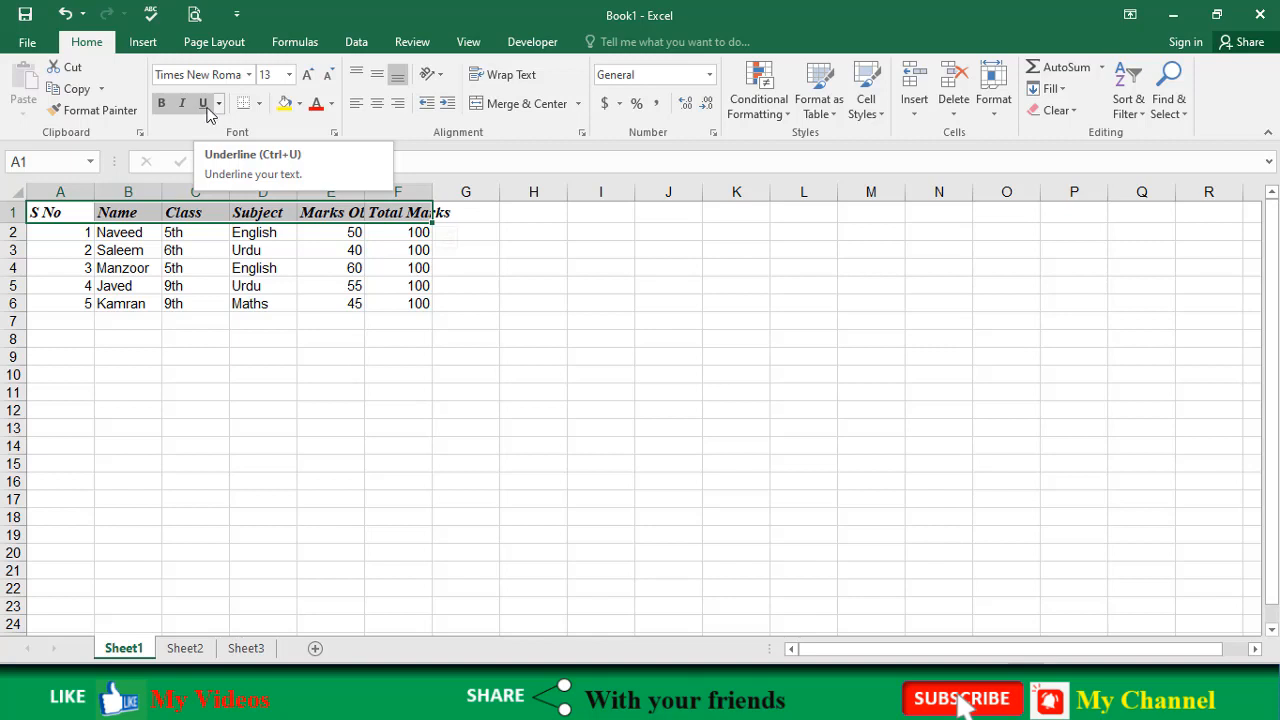
left_click(204, 104)
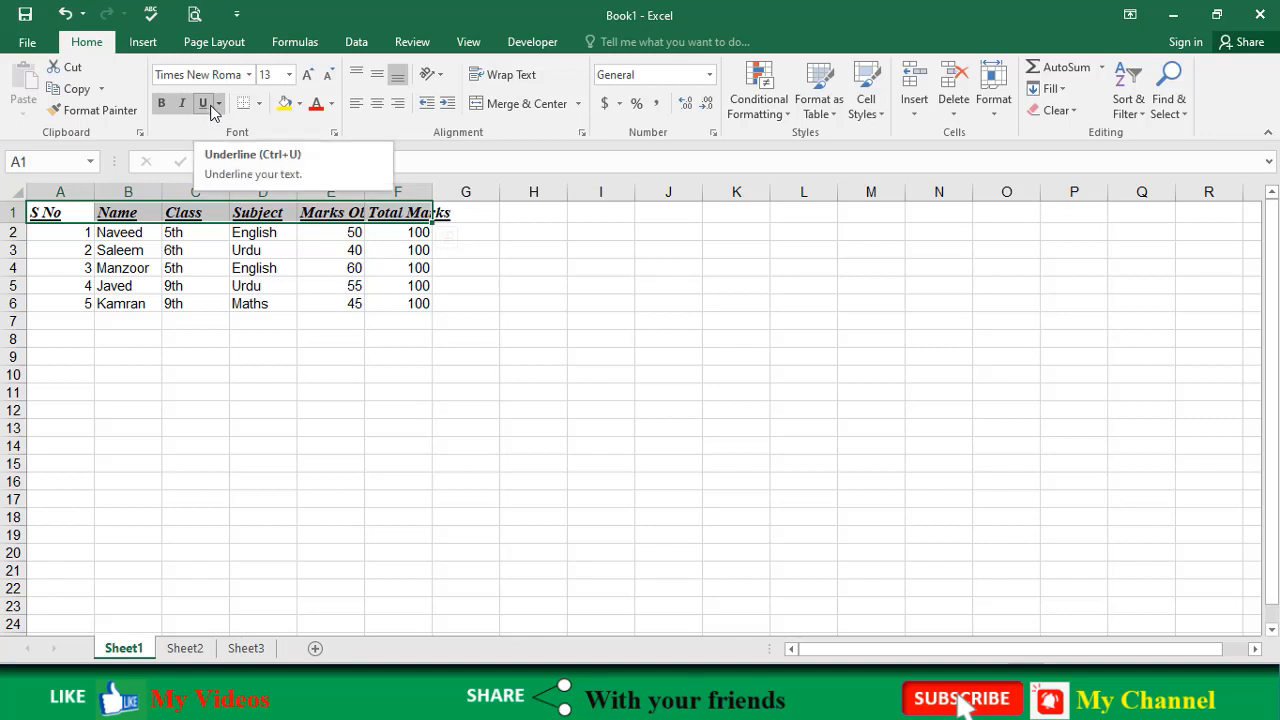
Step: Switch the header row's text to Double Underline, and remove the underlining again
left_click(220, 104)
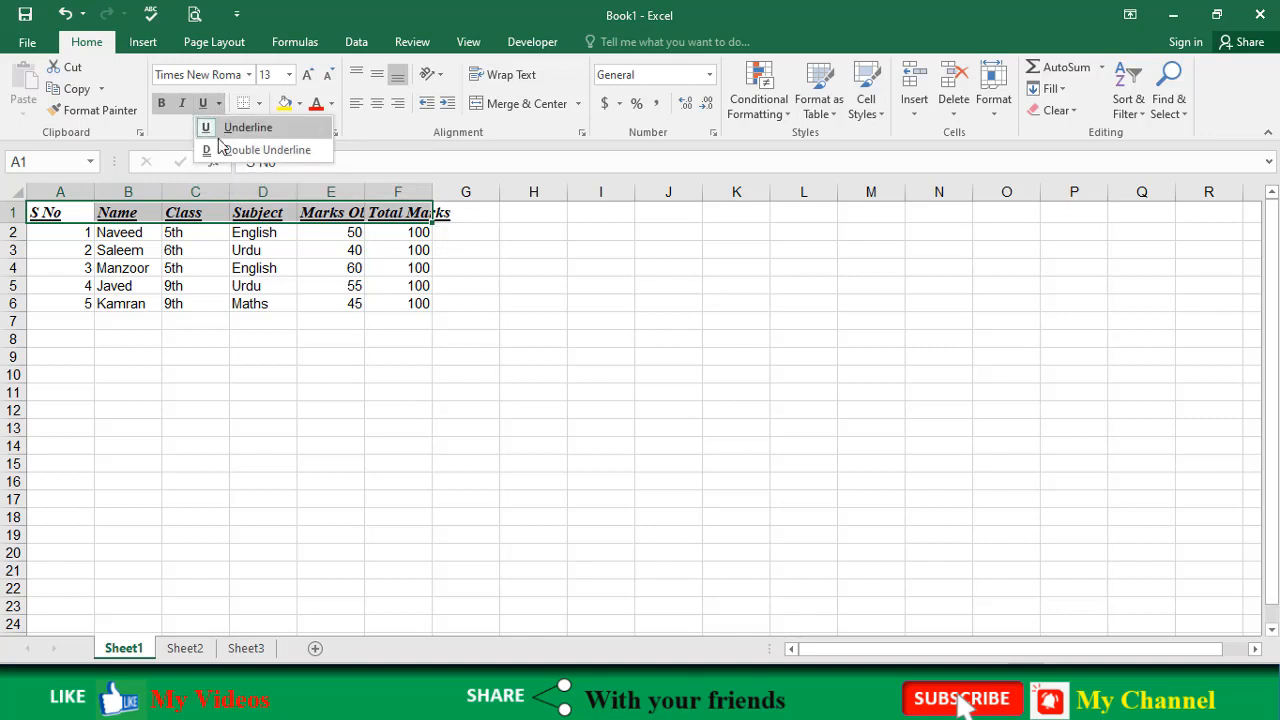
left_click(209, 152)
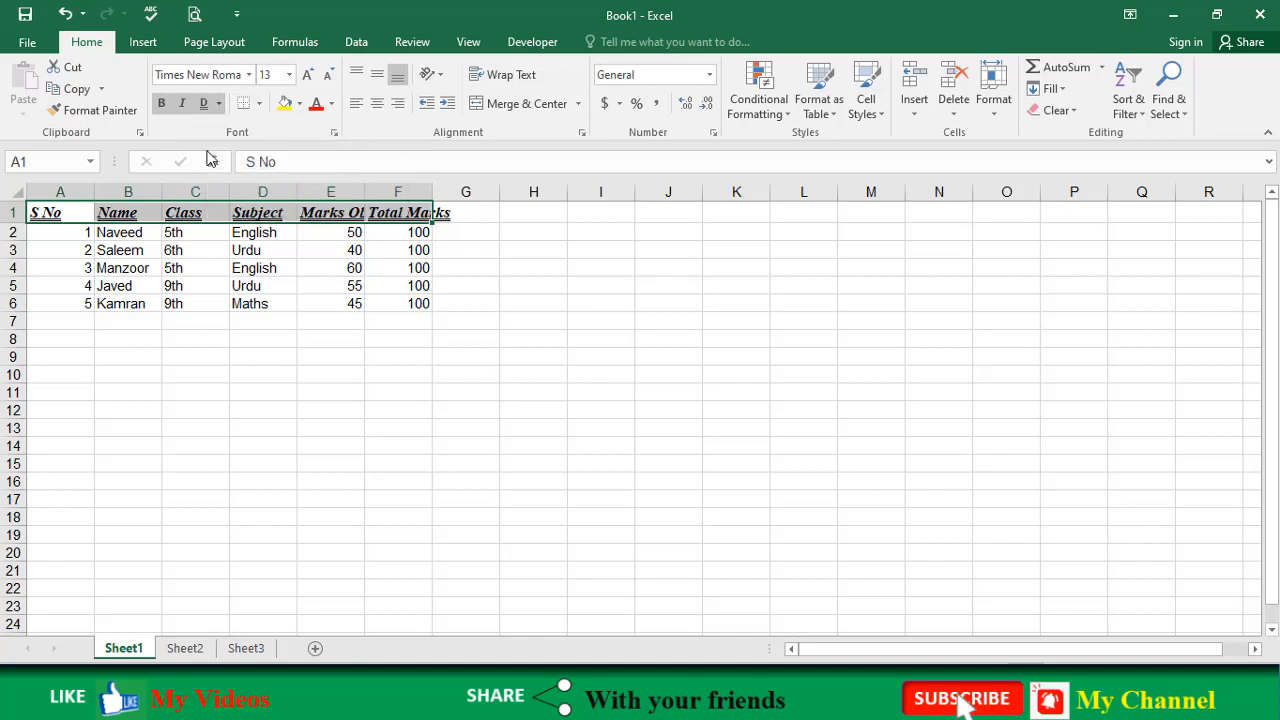
left_click(219, 104)
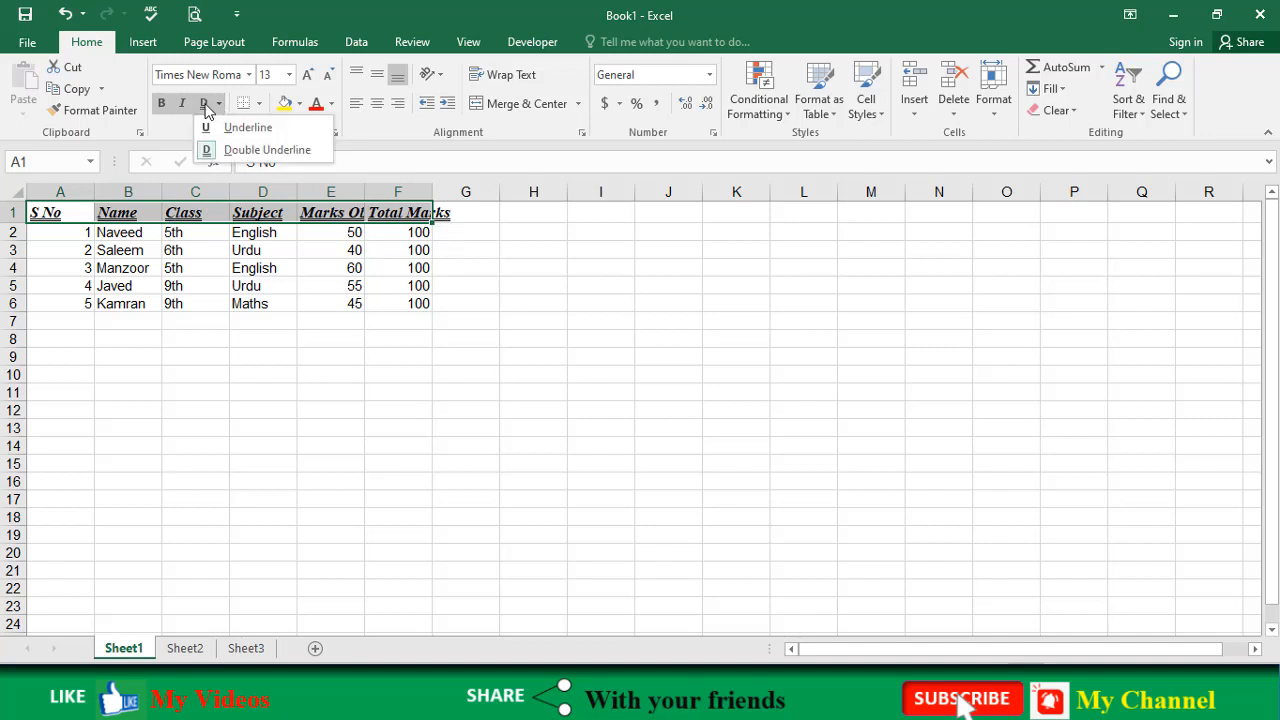
left_click(209, 152)
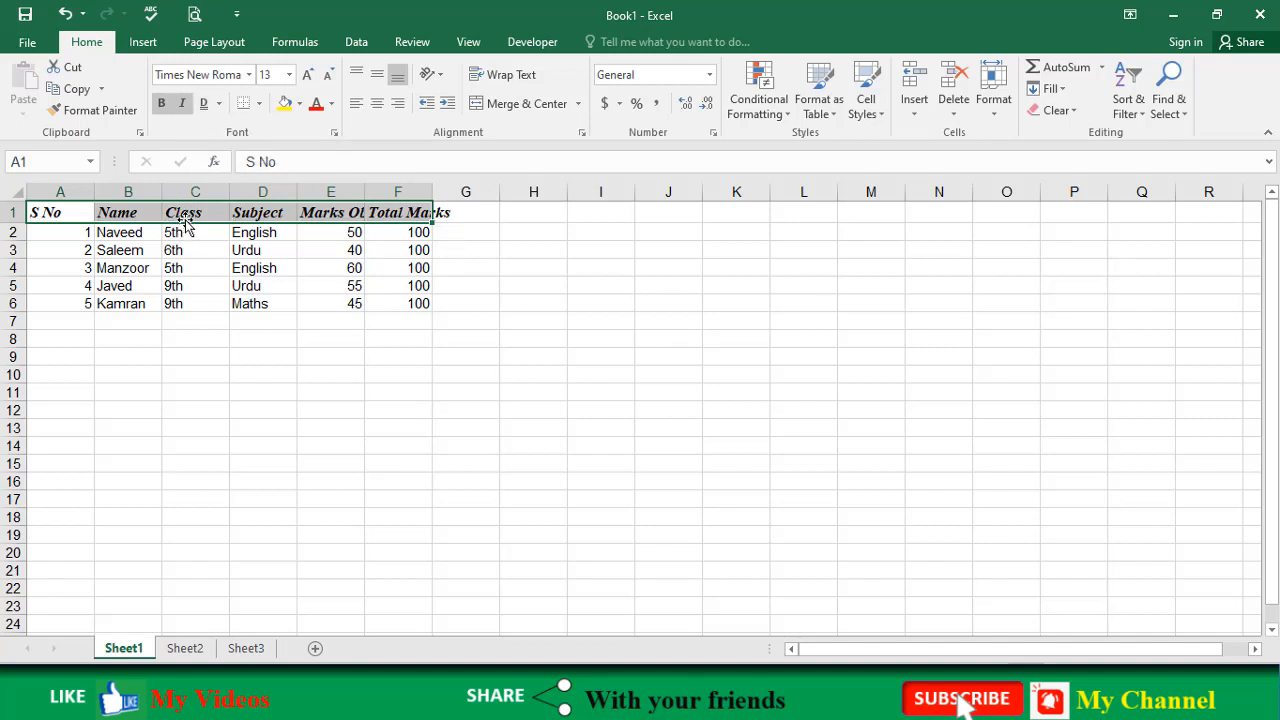
Step: Toggle italic on the header row's text, ending with it switched off
left_click(184, 104)
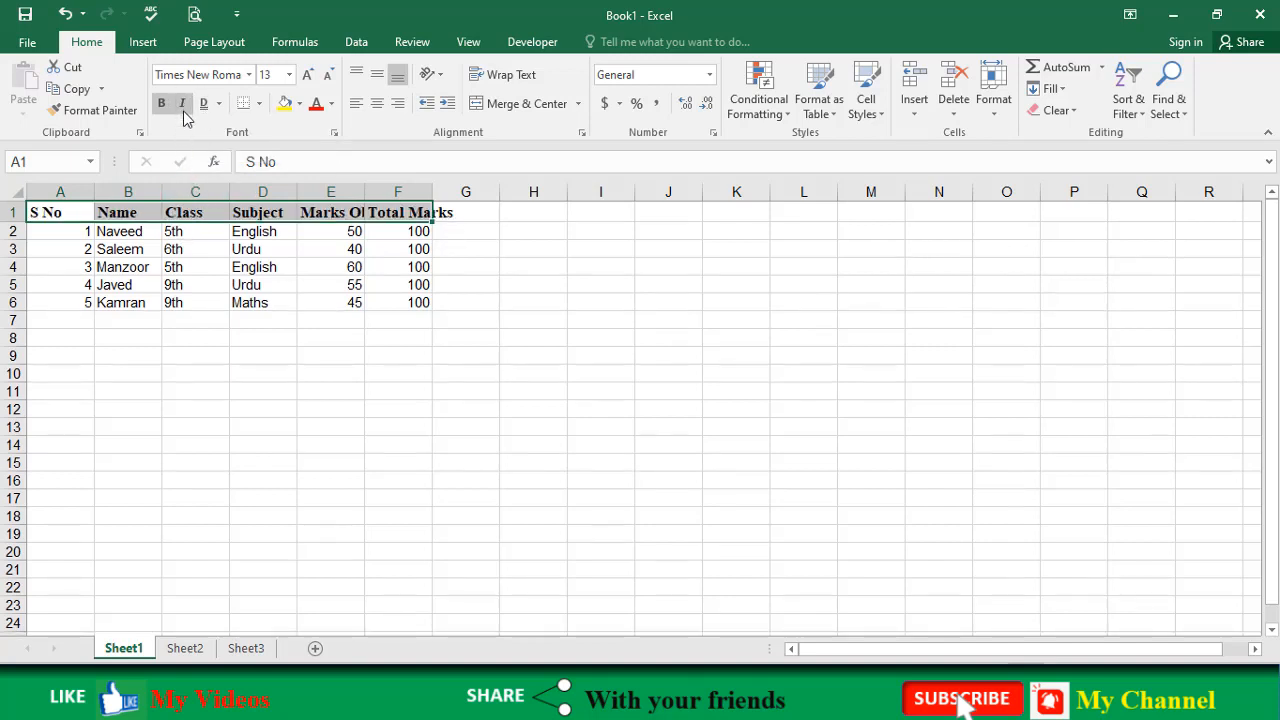
left_click(183, 104)
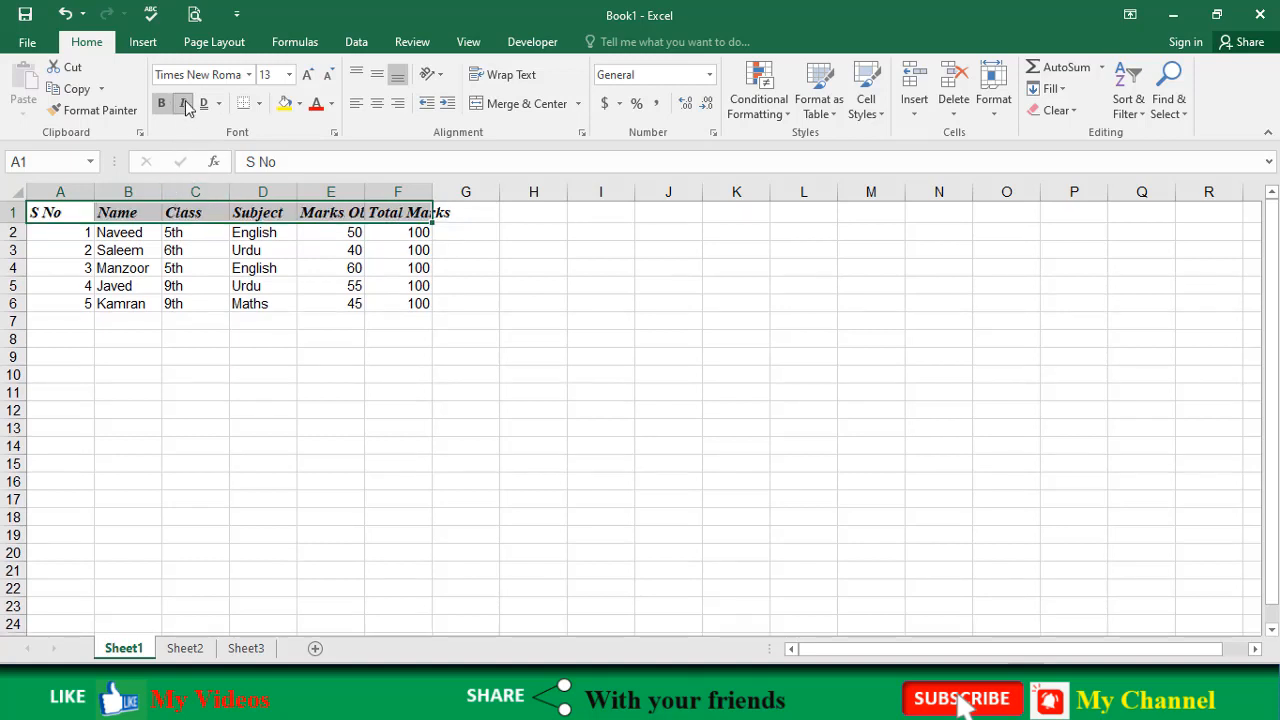
left_click(184, 104)
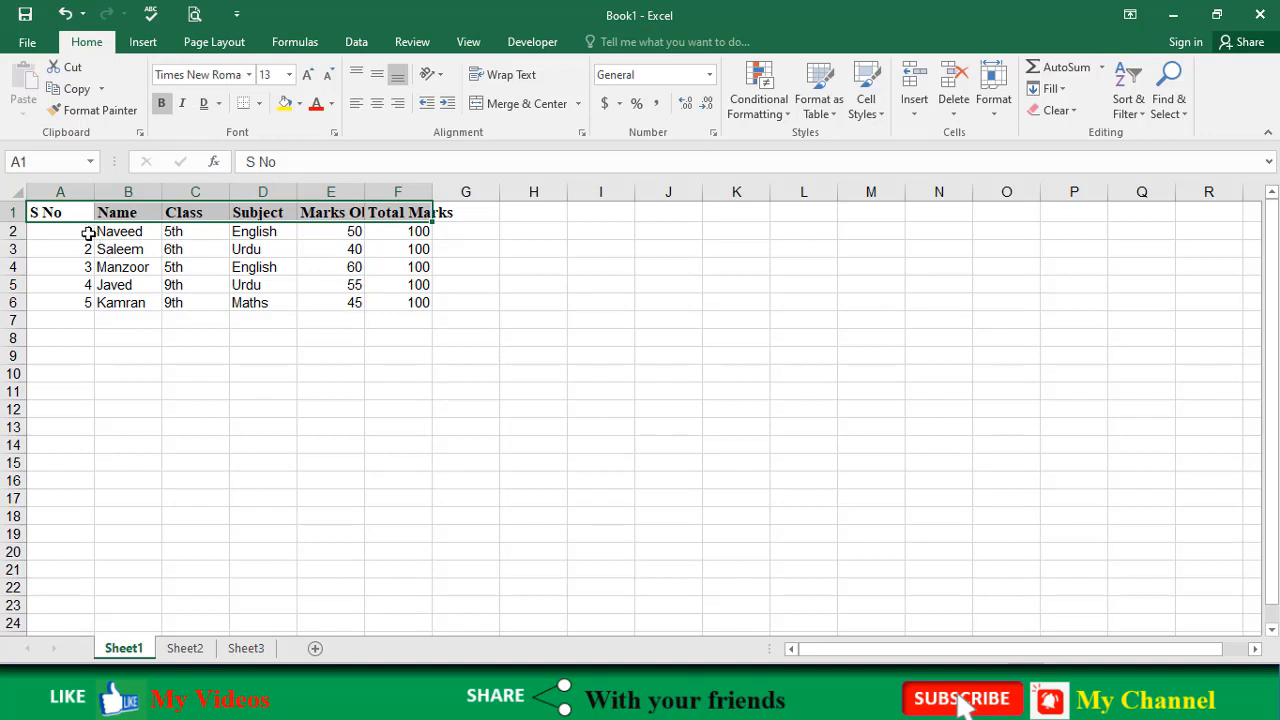
Step: Increase the font size of the data cells A2:F6 to 12
mouse_move(88, 233)
left_mouse_down()
mouse_move(306, 289)
mouse_move(417, 306)
mouse_move(414, 286)
mouse_move(402, 302)
left_mouse_up()
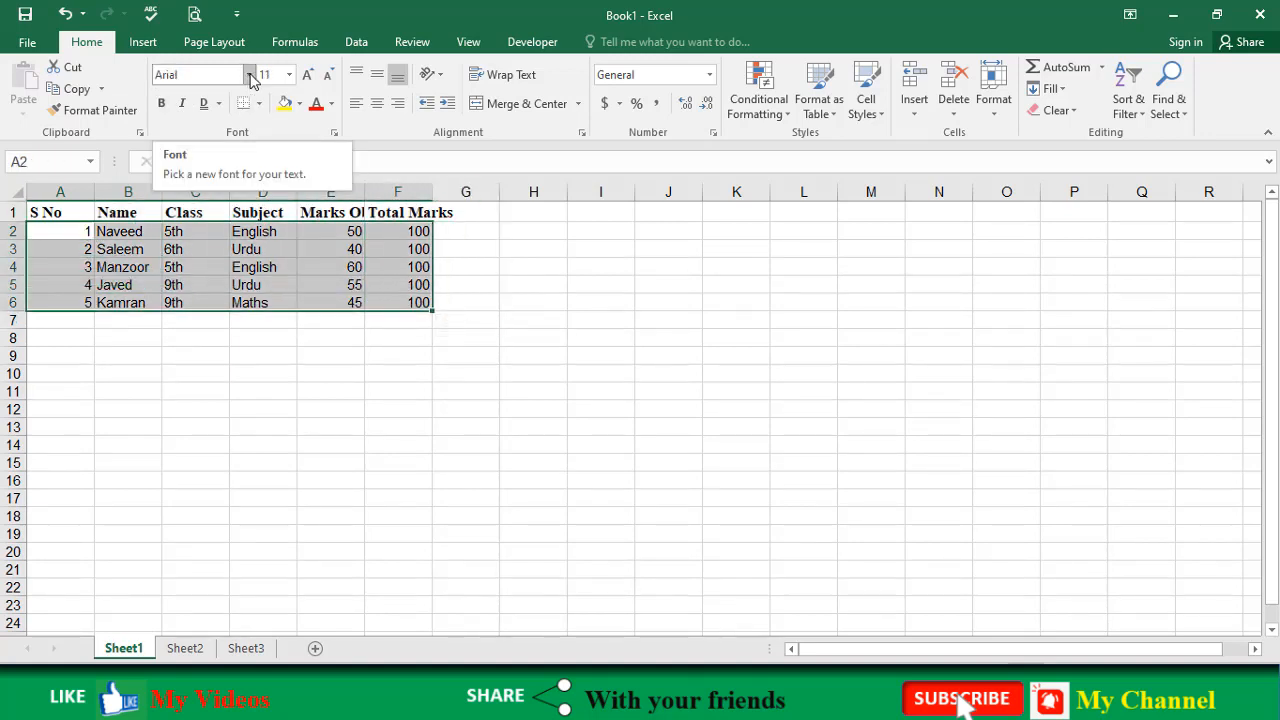
left_click(310, 77)
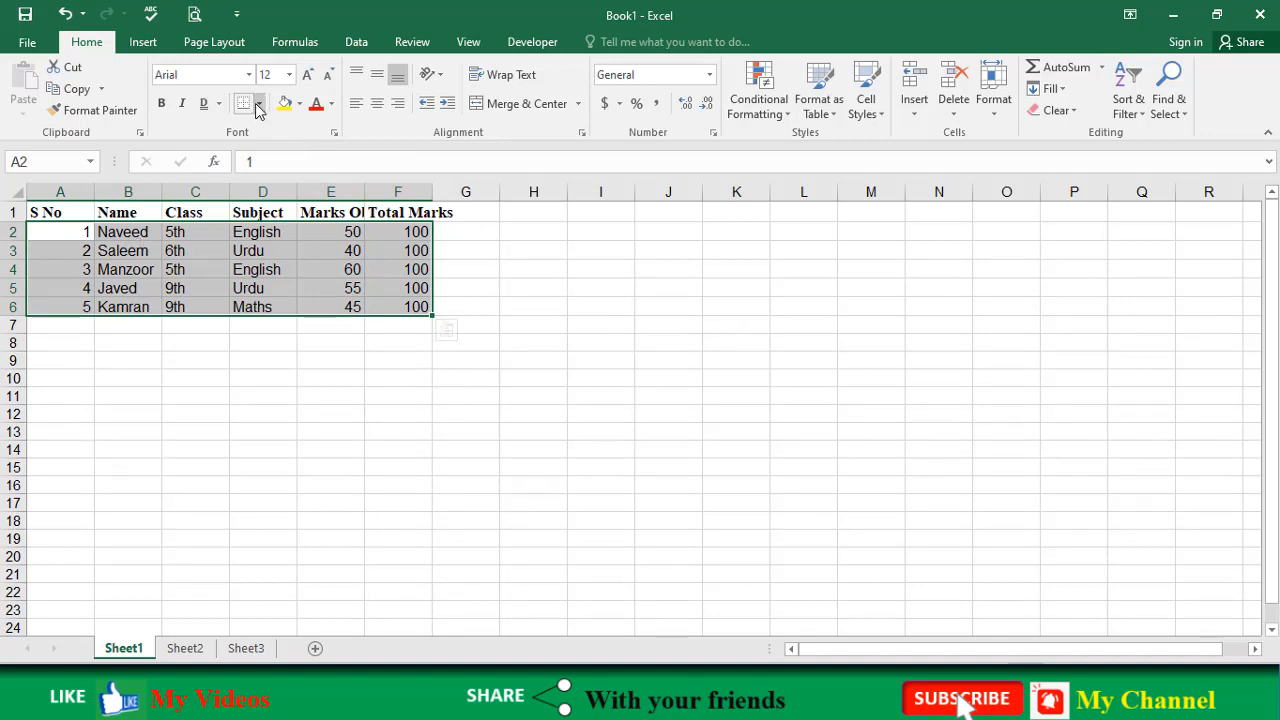
left_click(185, 373)
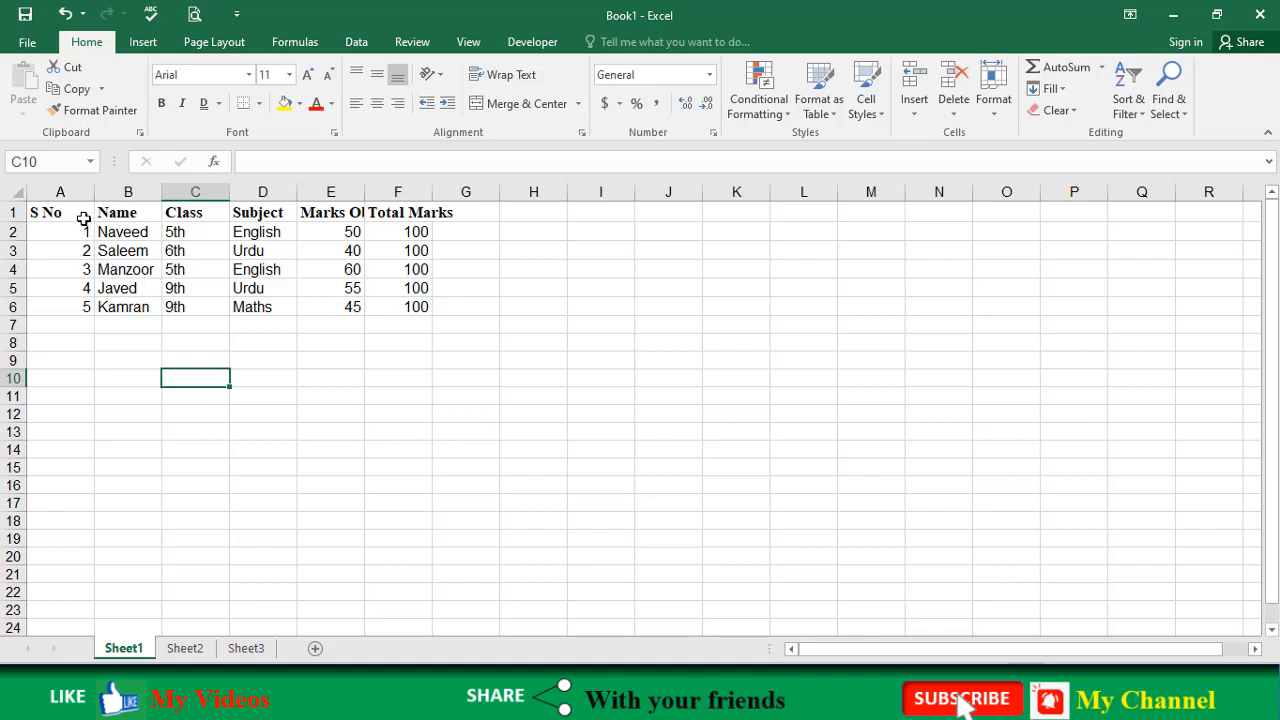
Step: Check how the marks table looks in the print preview, and return to the sheet
left_click_drag(84, 219, 420, 304)
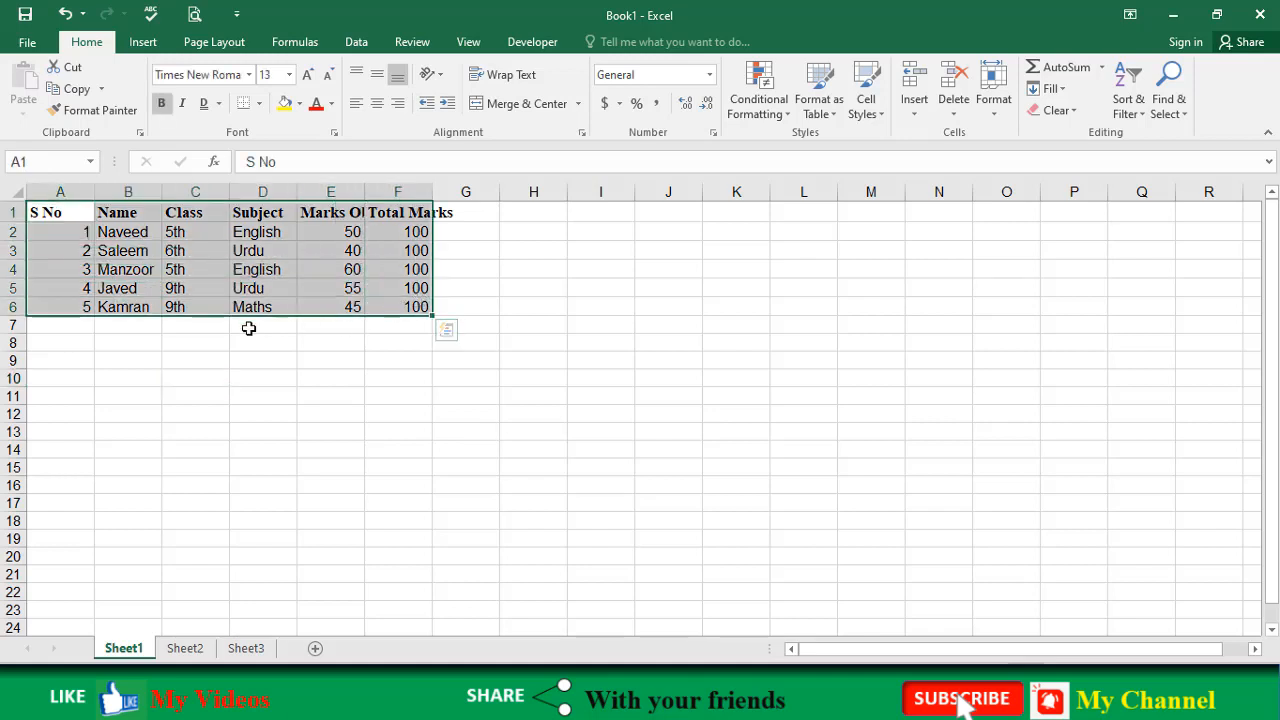
left_click(246, 274)
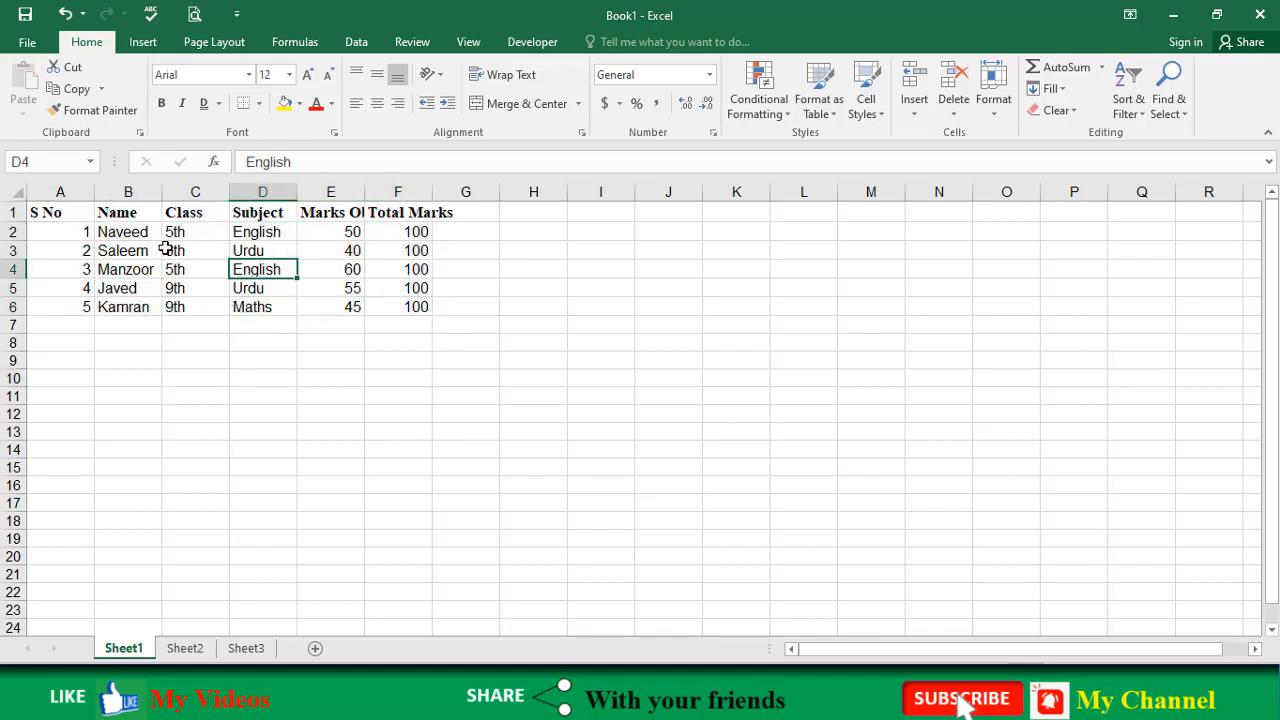
left_click(195, 15)
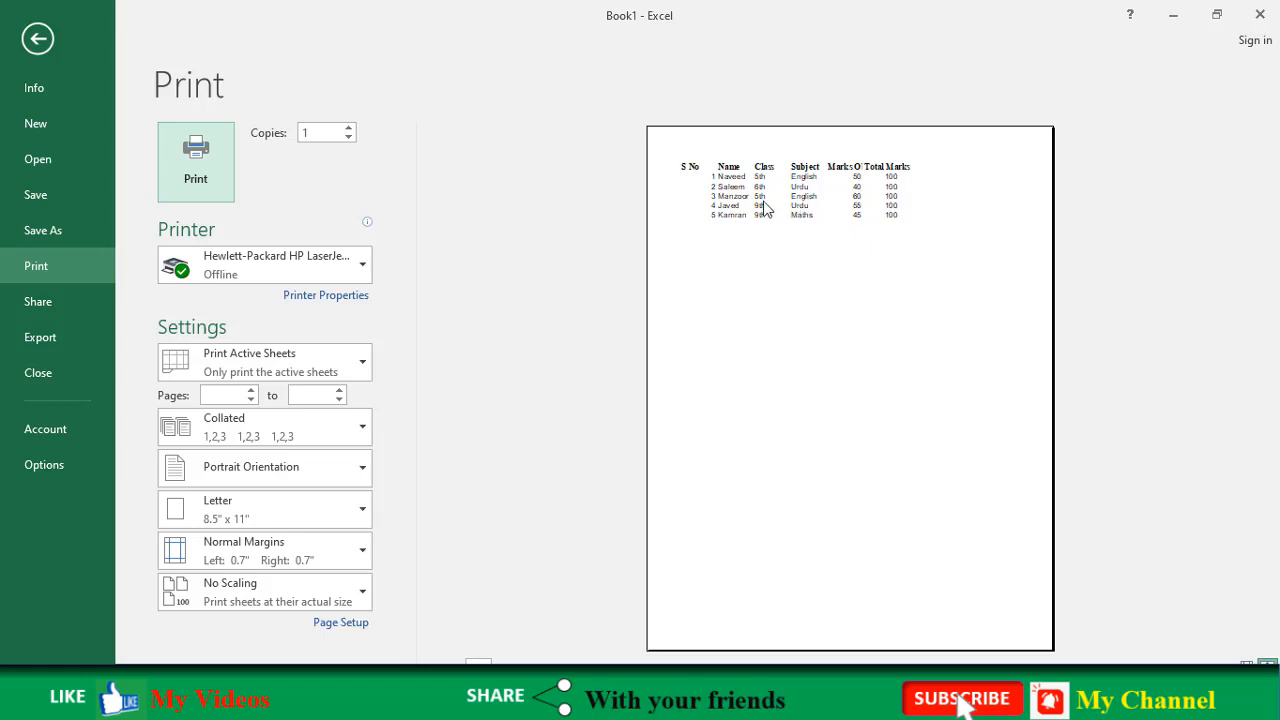
left_click(48, 37)
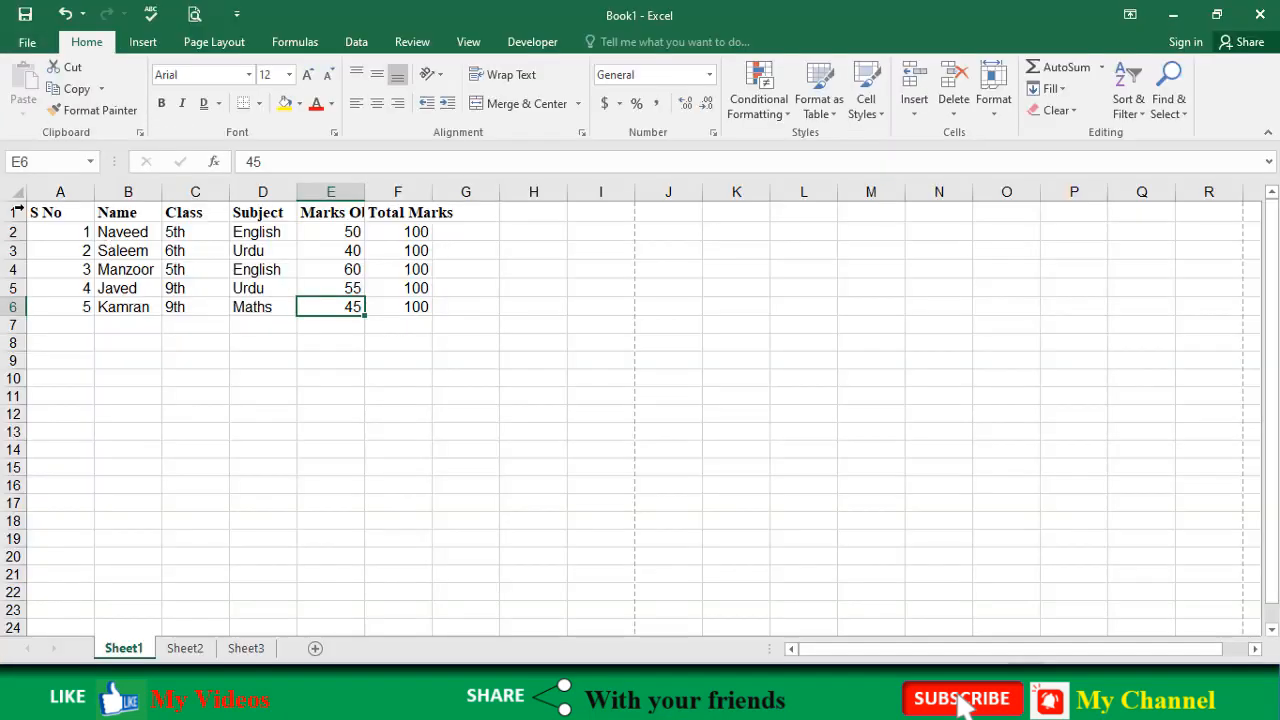
Step: Apply All Borders to the whole marks table, cells A1:F6
left_click_drag(51, 210, 411, 306)
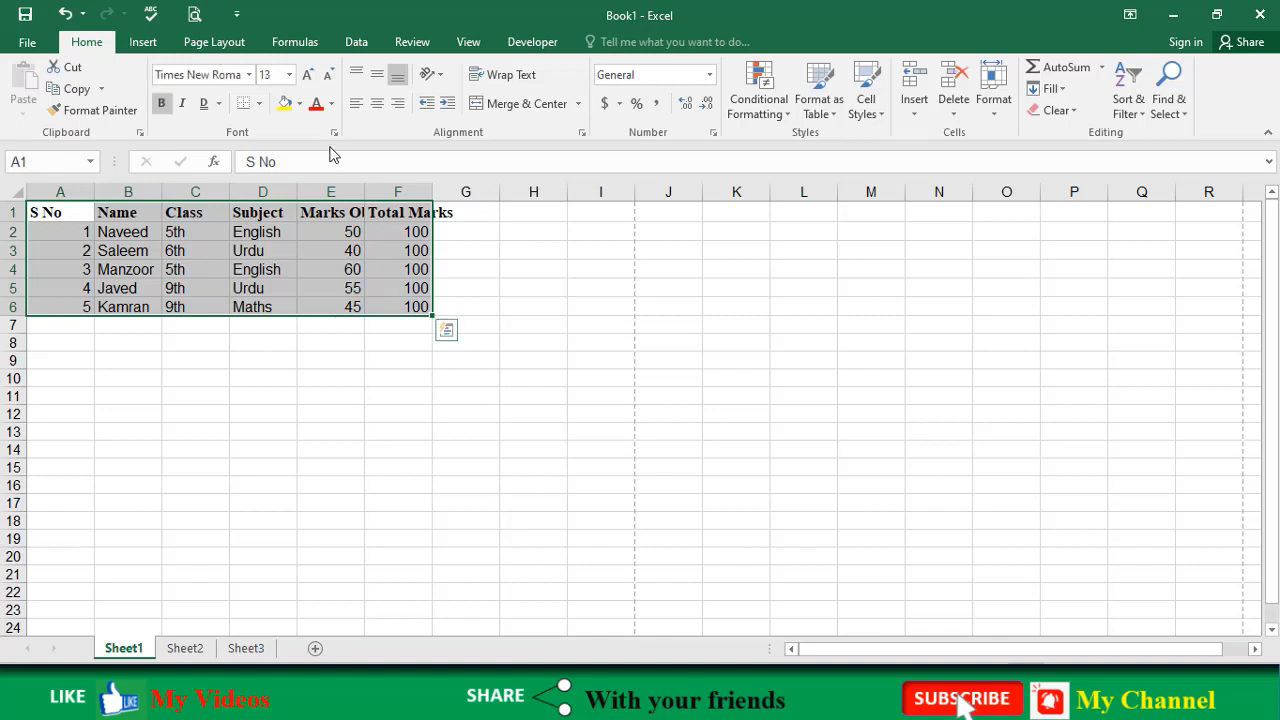
left_click(259, 104)
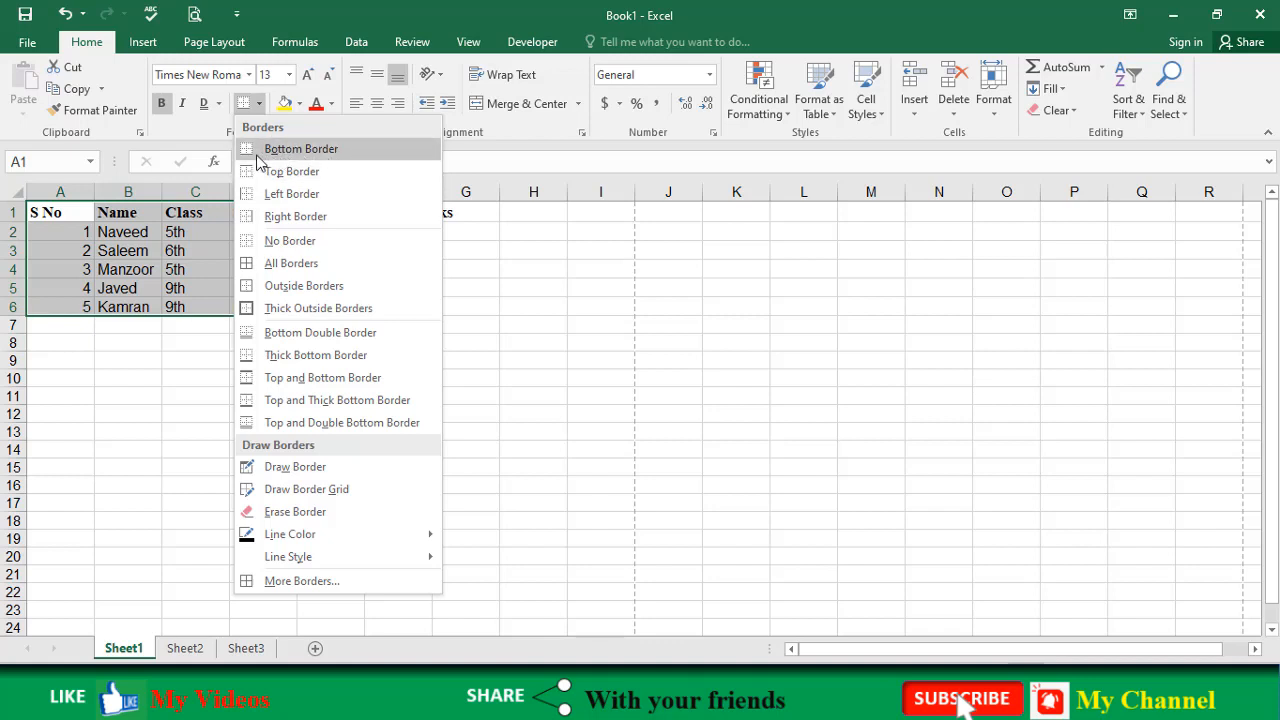
left_click(278, 263)
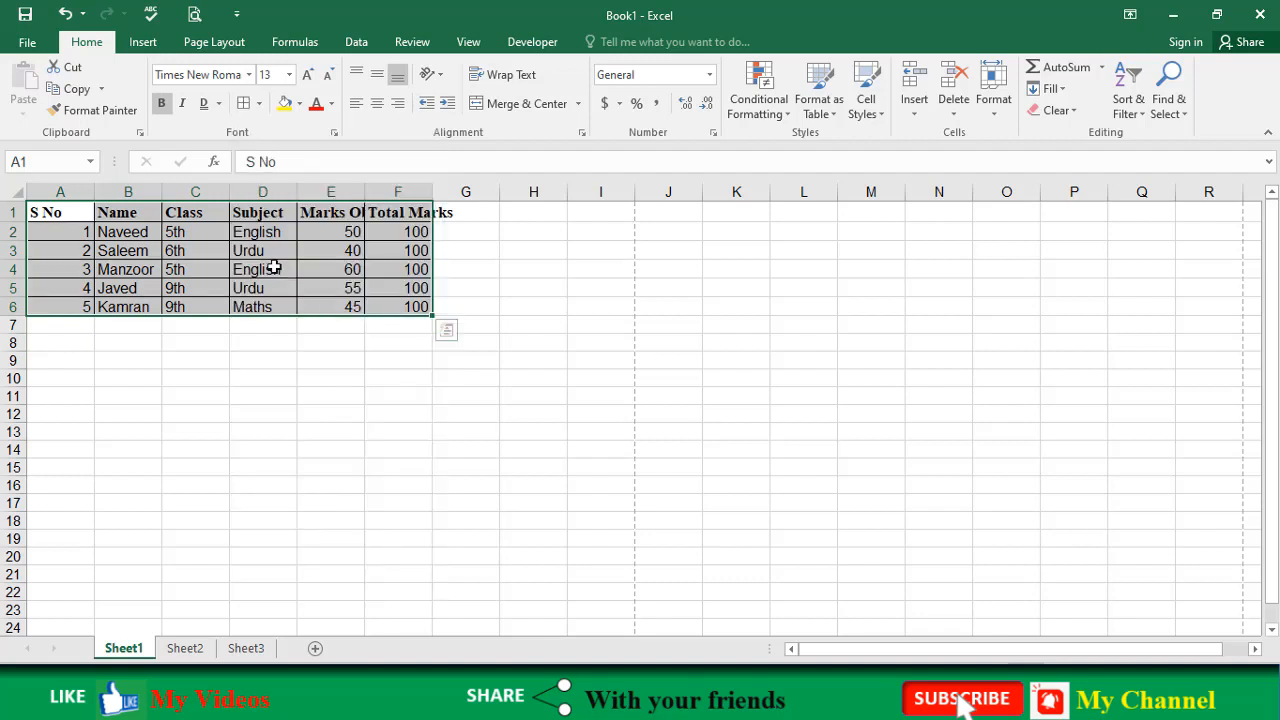
left_click(252, 251)
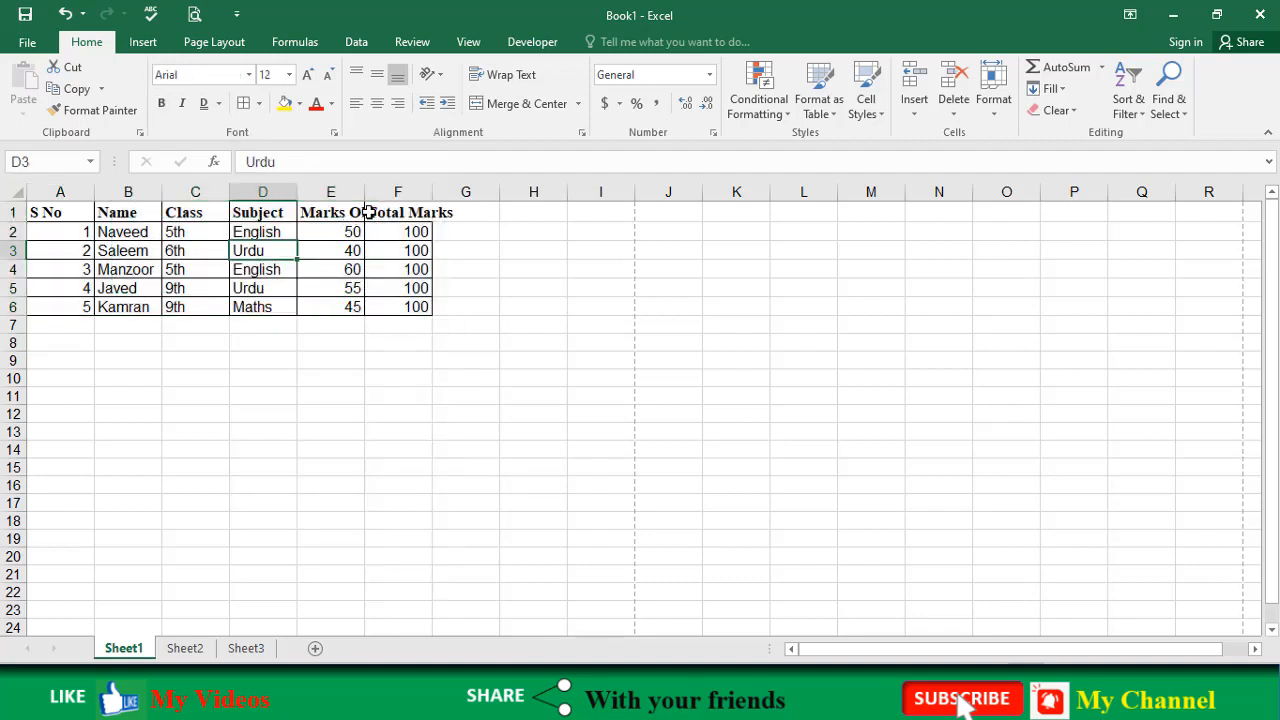
left_click_drag(73, 213, 358, 256)
left_click(394, 249)
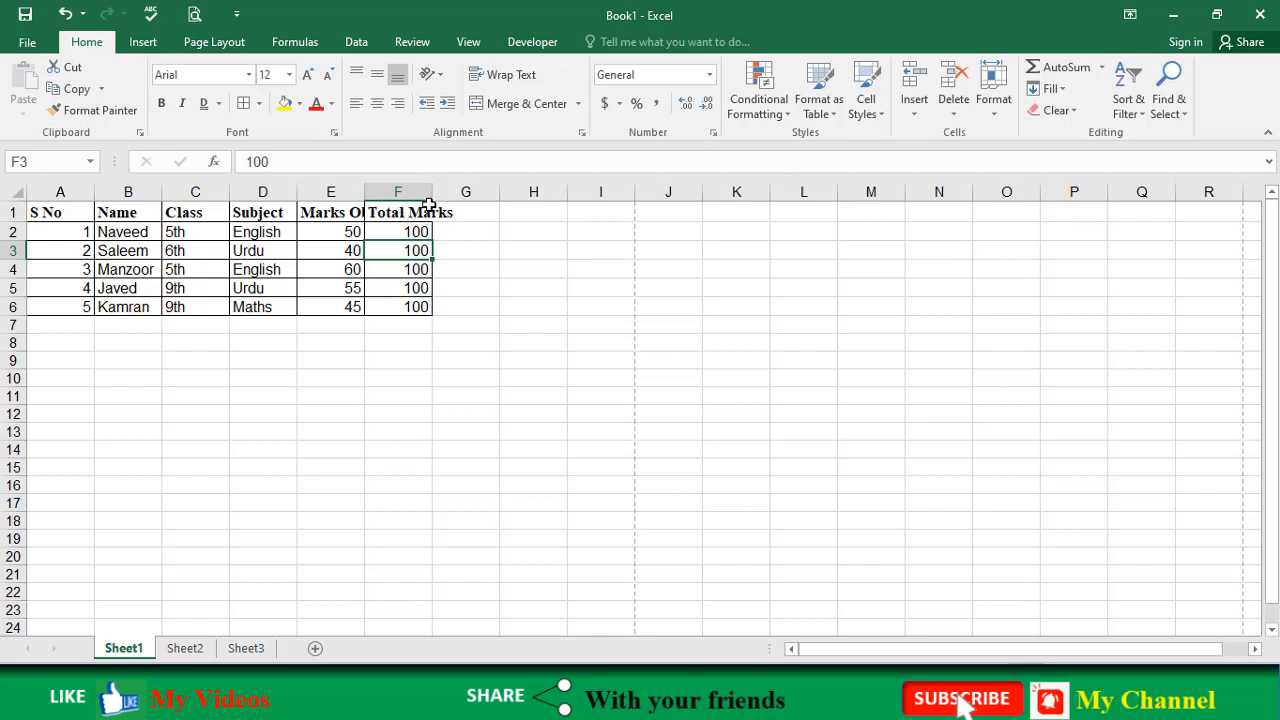
Step: Widen and narrow the Total Marks column by hand, and autofit its width to the contents
left_click_drag(432, 194, 462, 193)
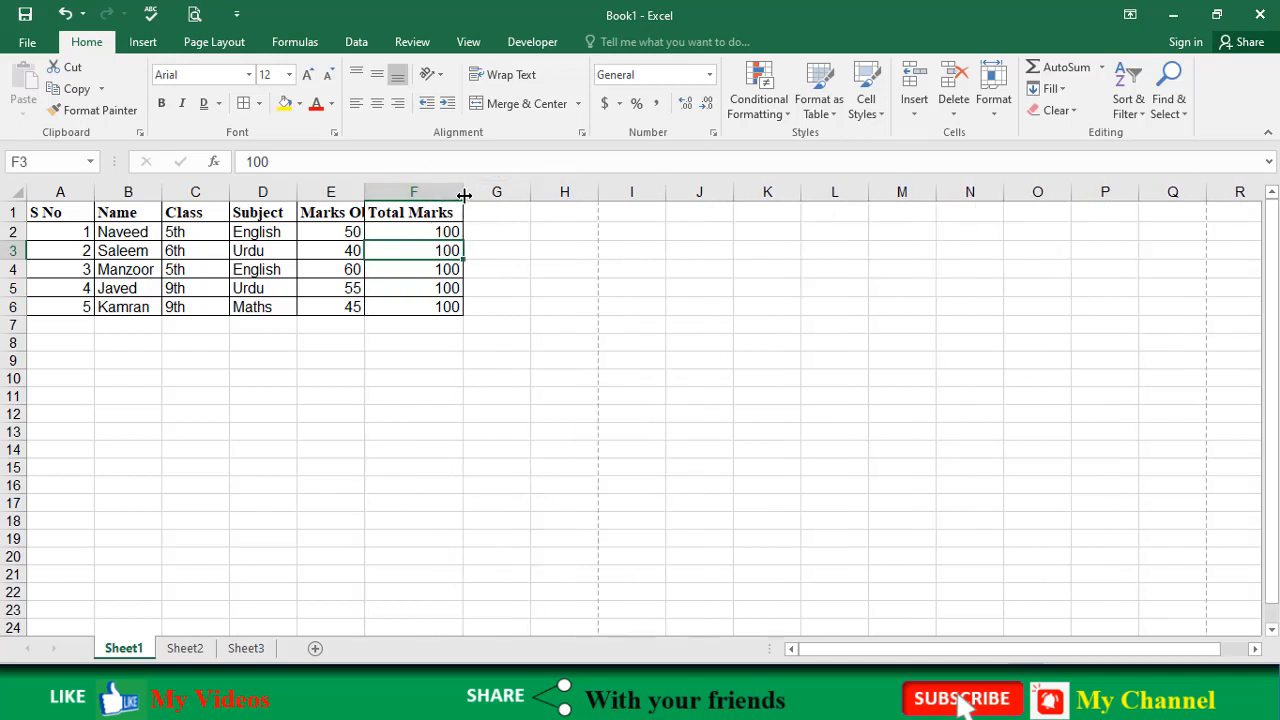
left_click_drag(463, 193, 421, 193)
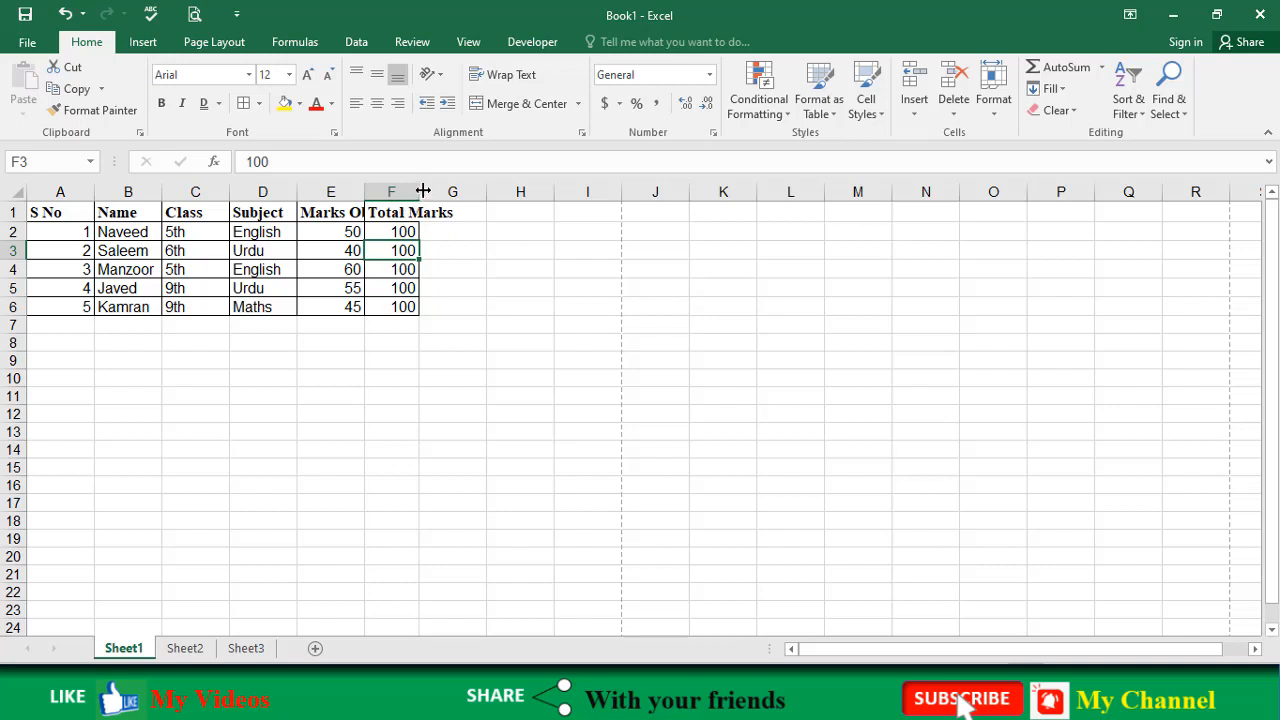
double_click(420, 191)
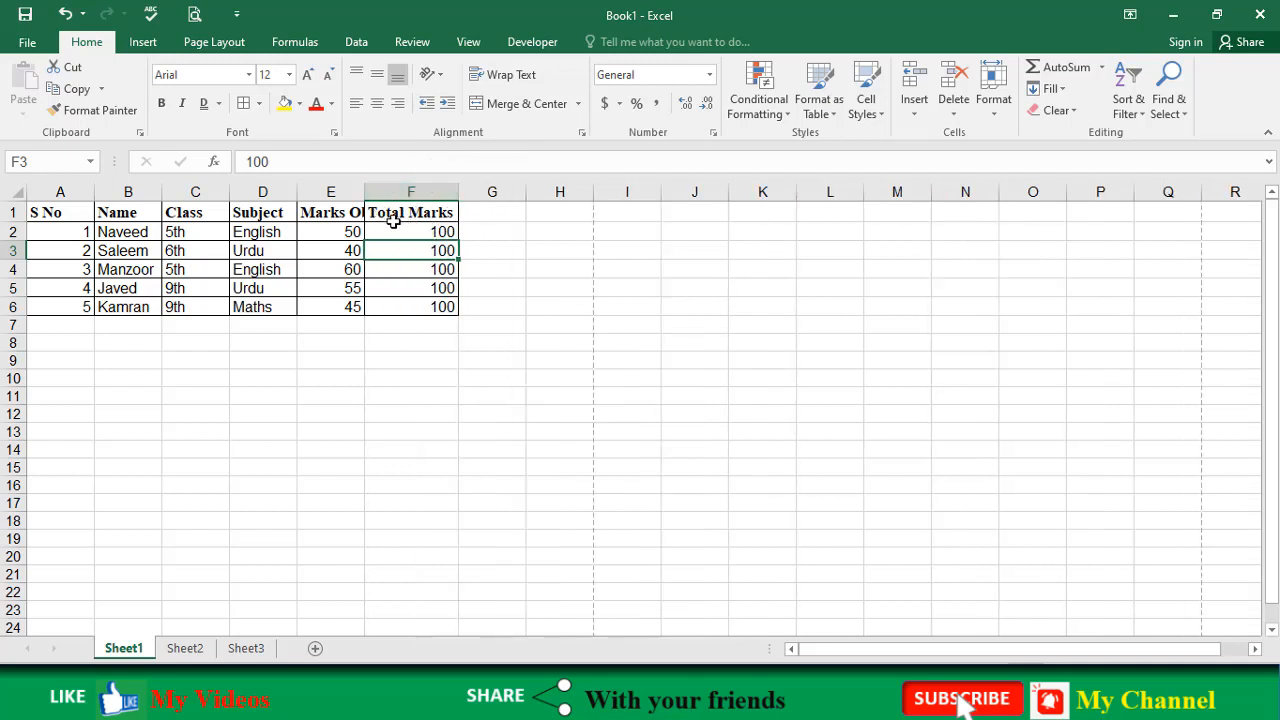
left_click(403, 212)
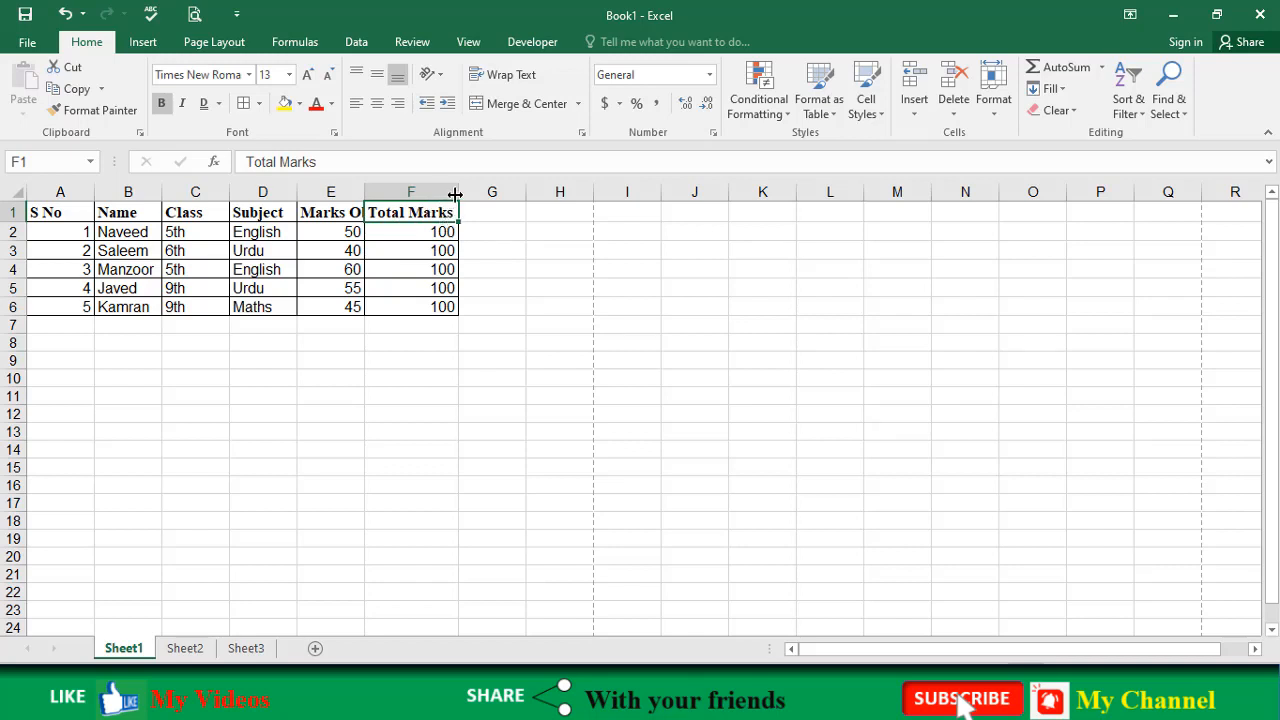
left_click(337, 270)
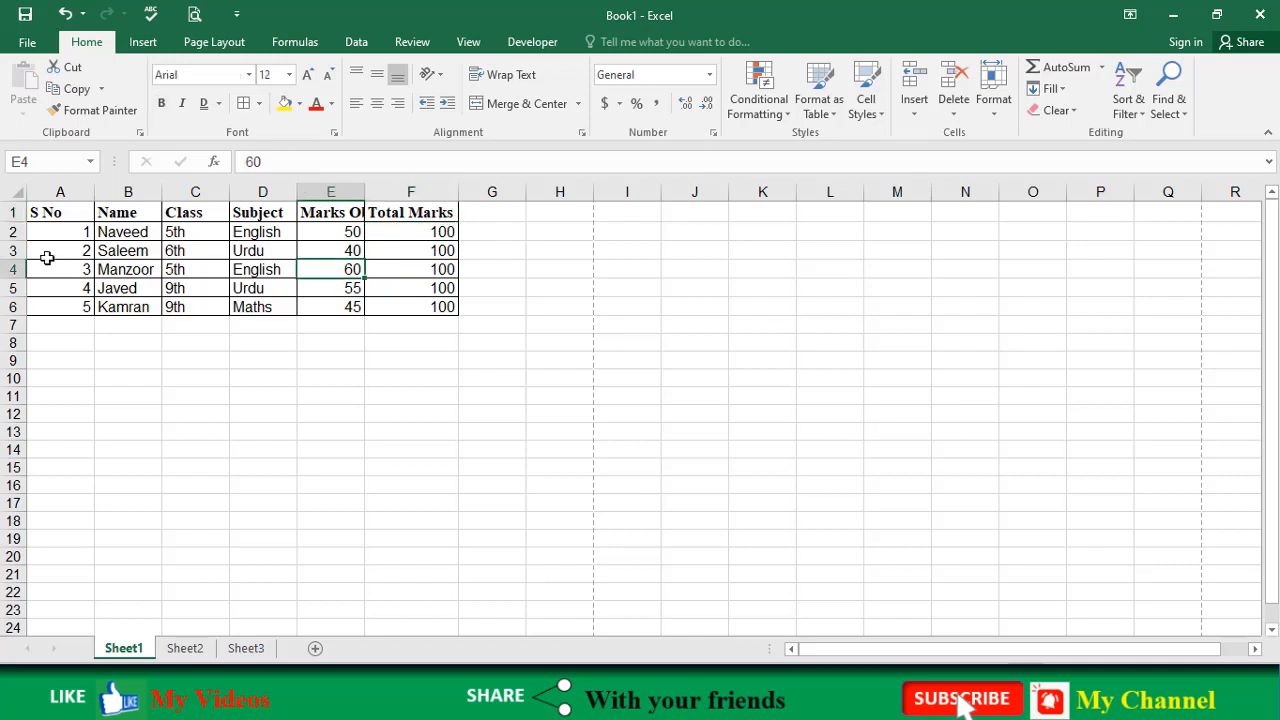
Step: Add Thick Outside Borders around the marks table, cells A1:F6
left_click(83, 220)
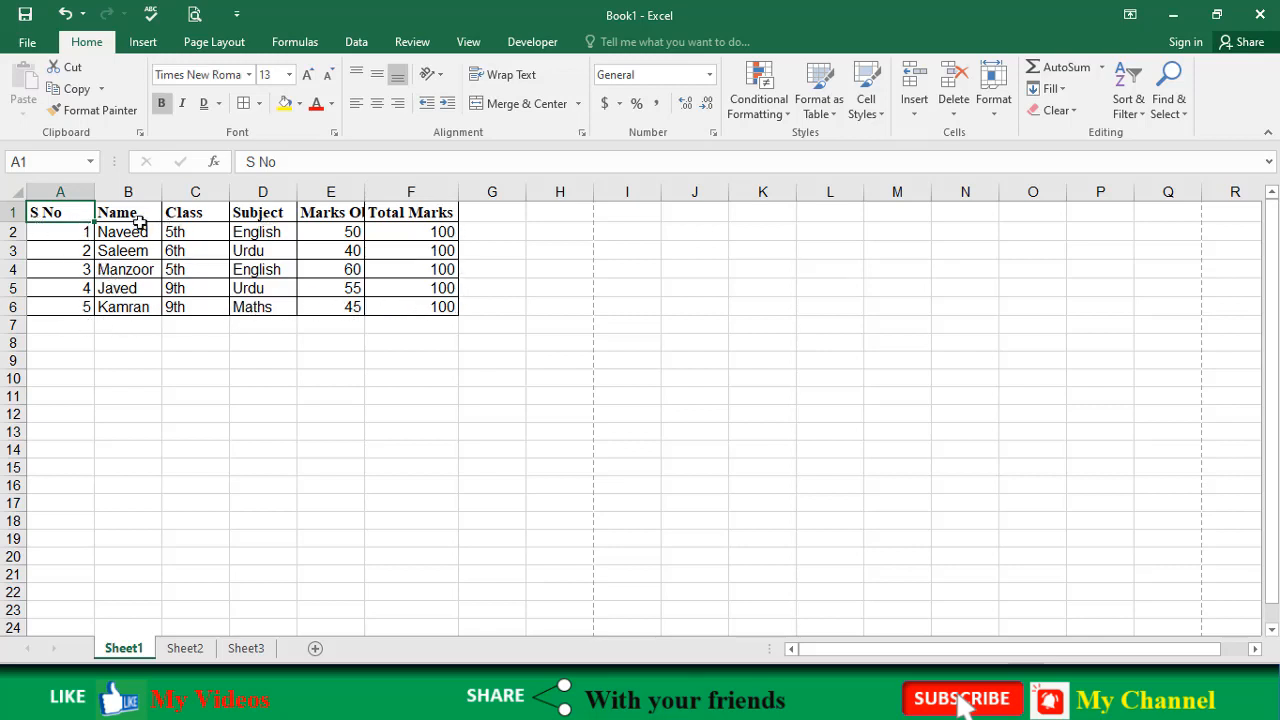
left_click_drag(80, 210, 404, 305)
left_click(259, 104)
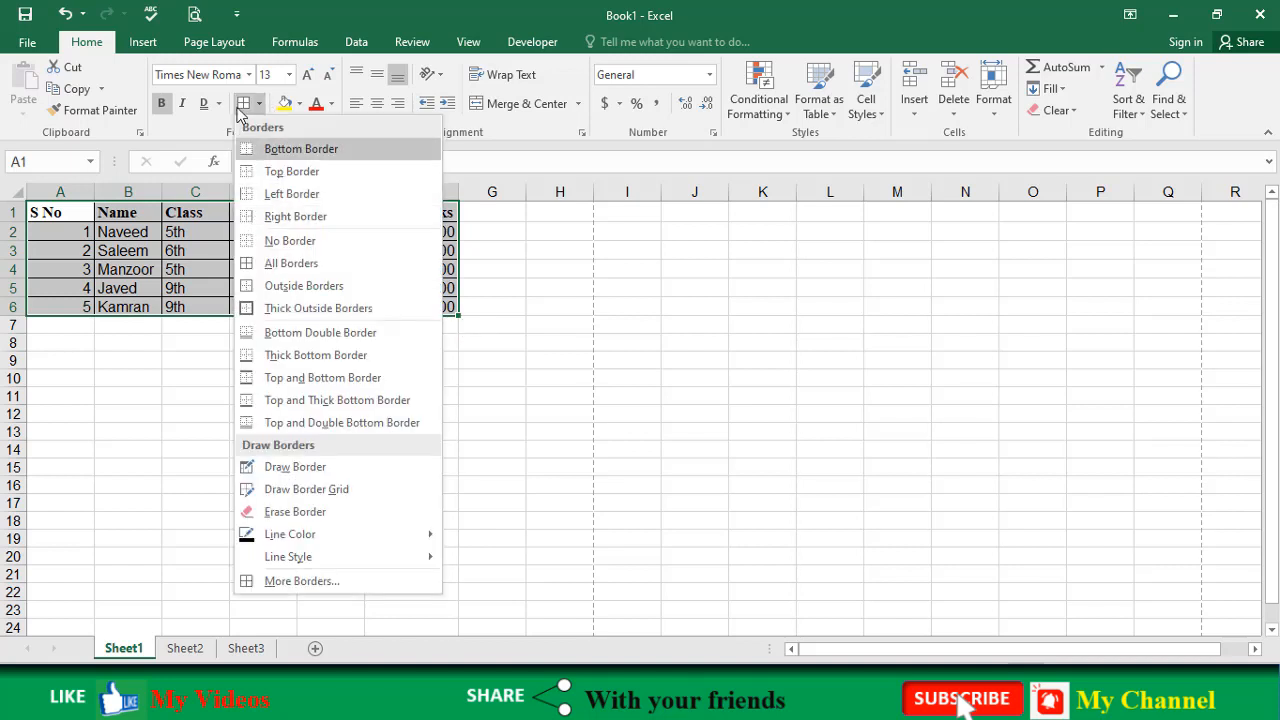
left_click(297, 316)
left_click(416, 374)
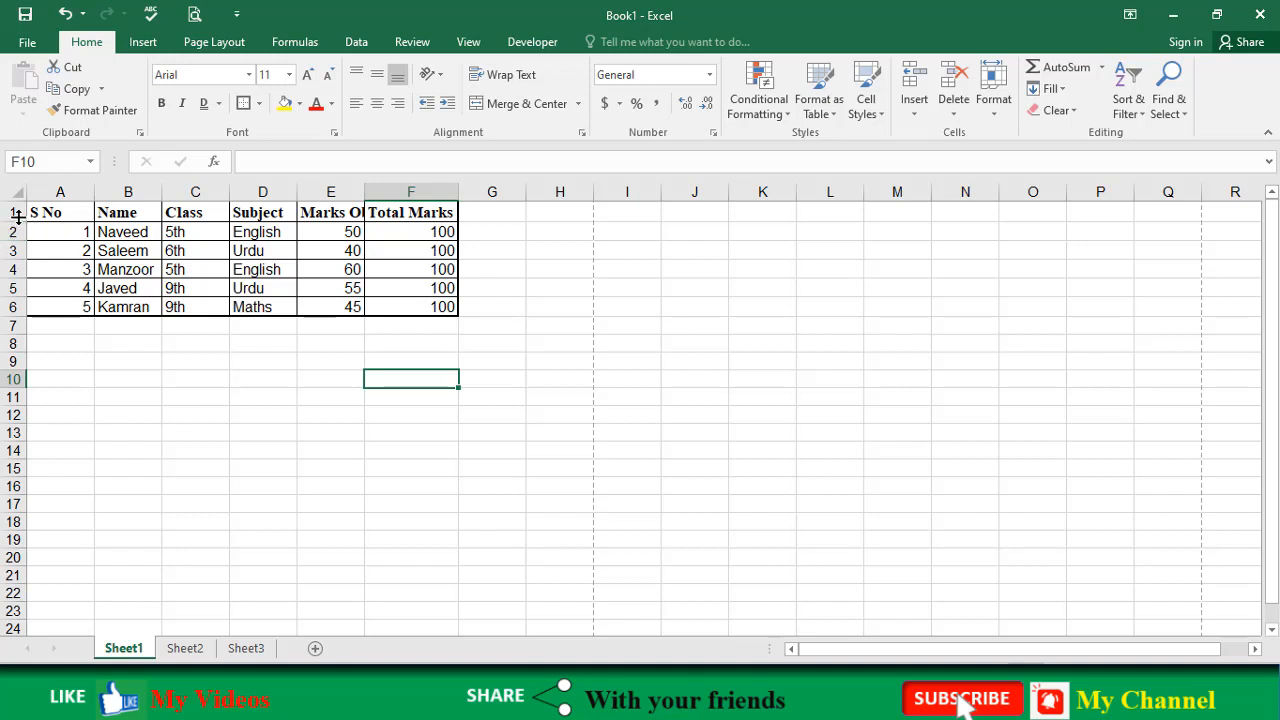
Step: Increase the height of rows 1 to 6 together so that all table rows are equally taller
left_click_drag(17, 213, 18, 305)
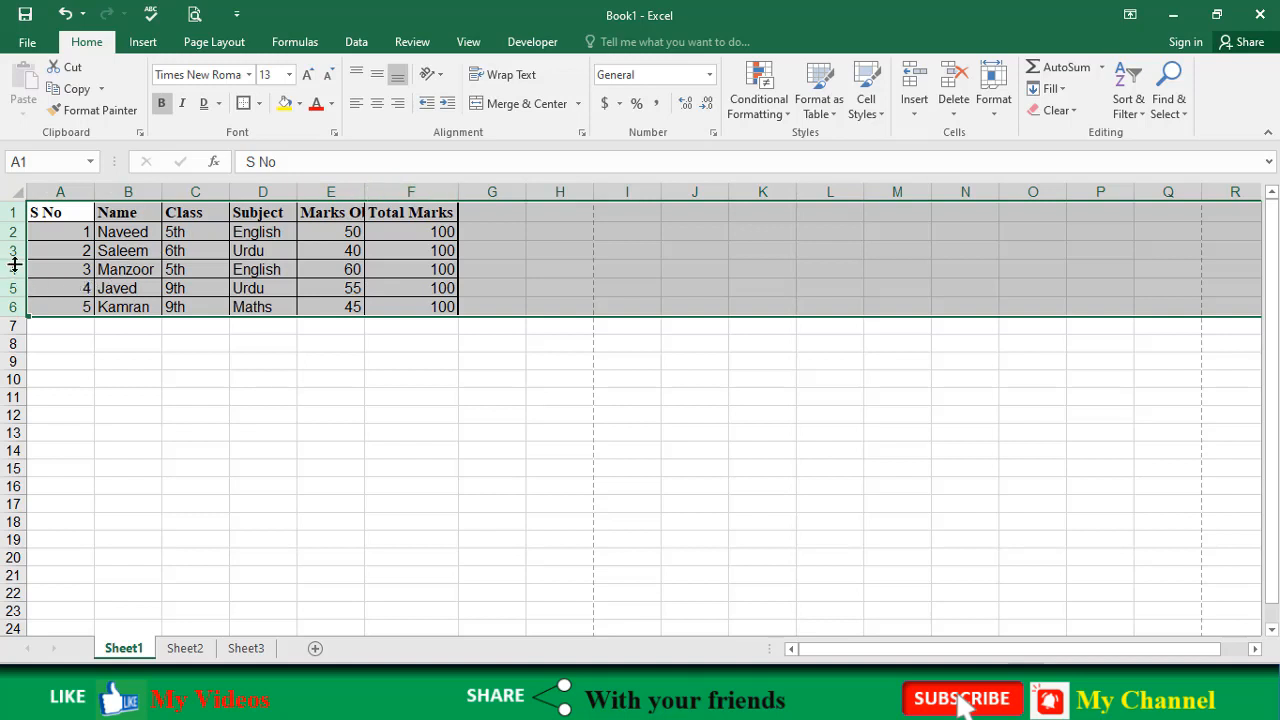
left_click_drag(15, 260, 15, 260)
left_click_drag(18, 259, 18, 264)
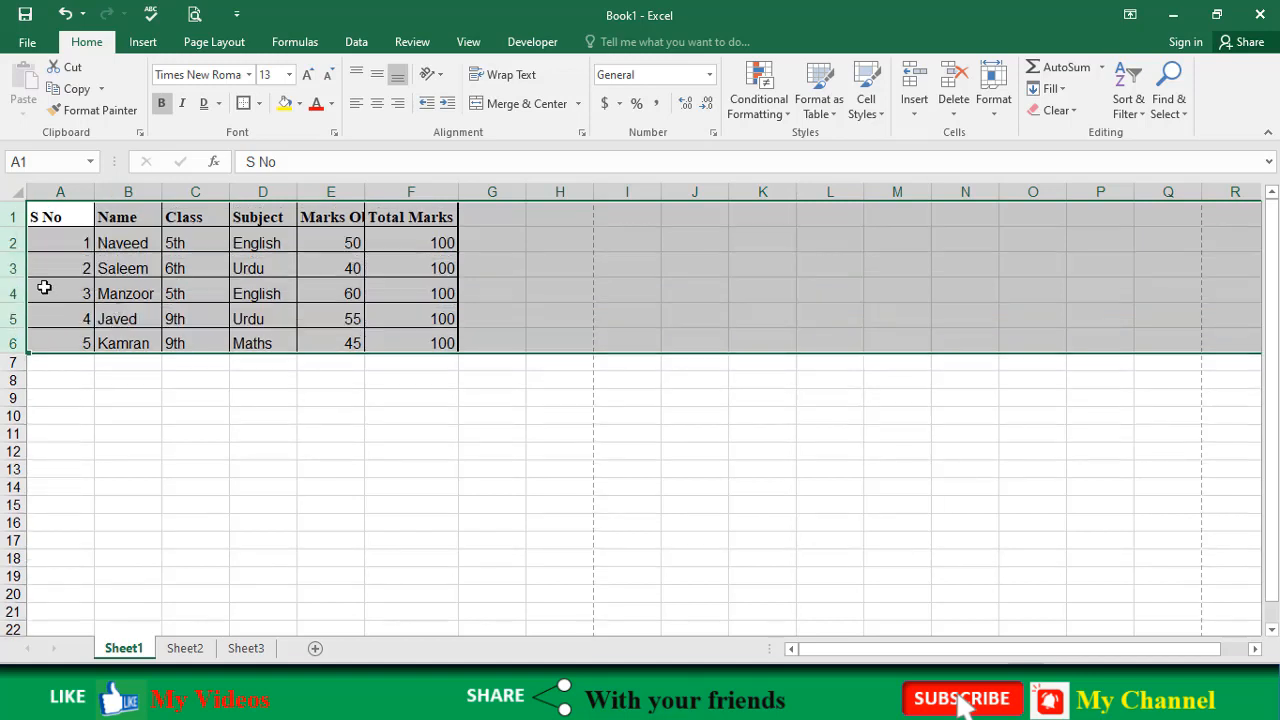
left_click(46, 234)
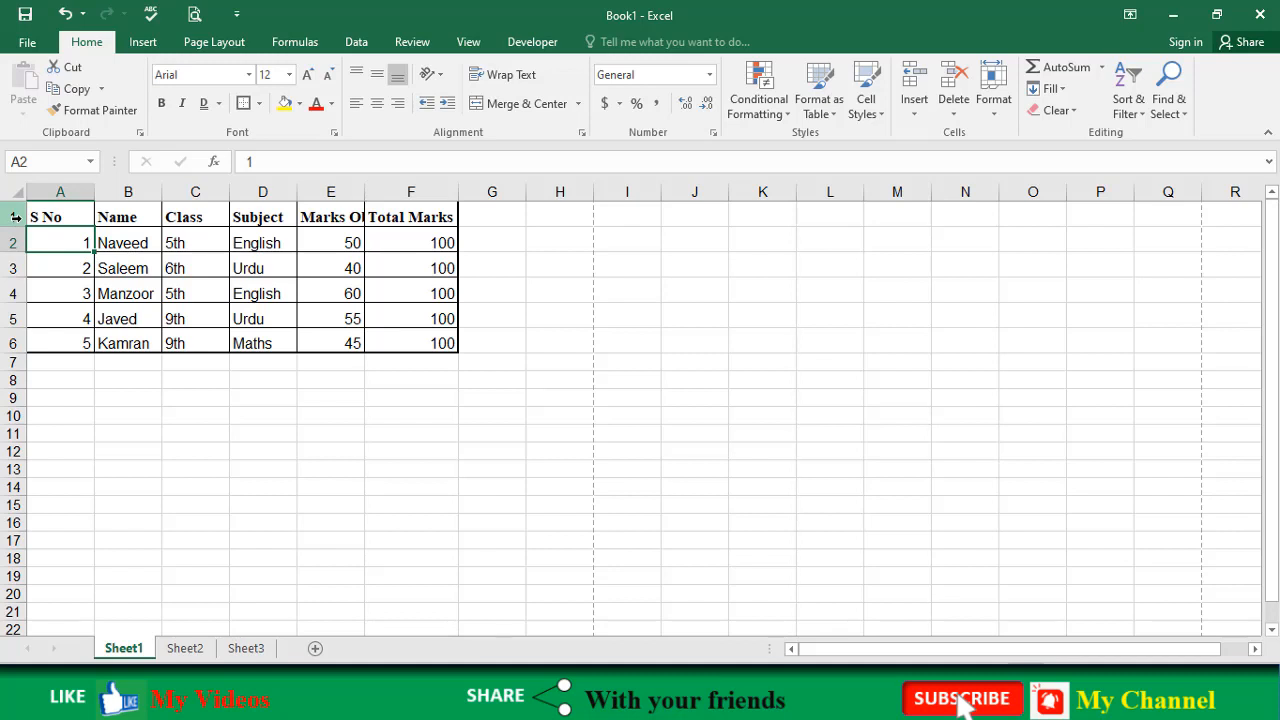
left_click_drag(15, 217, 15, 340)
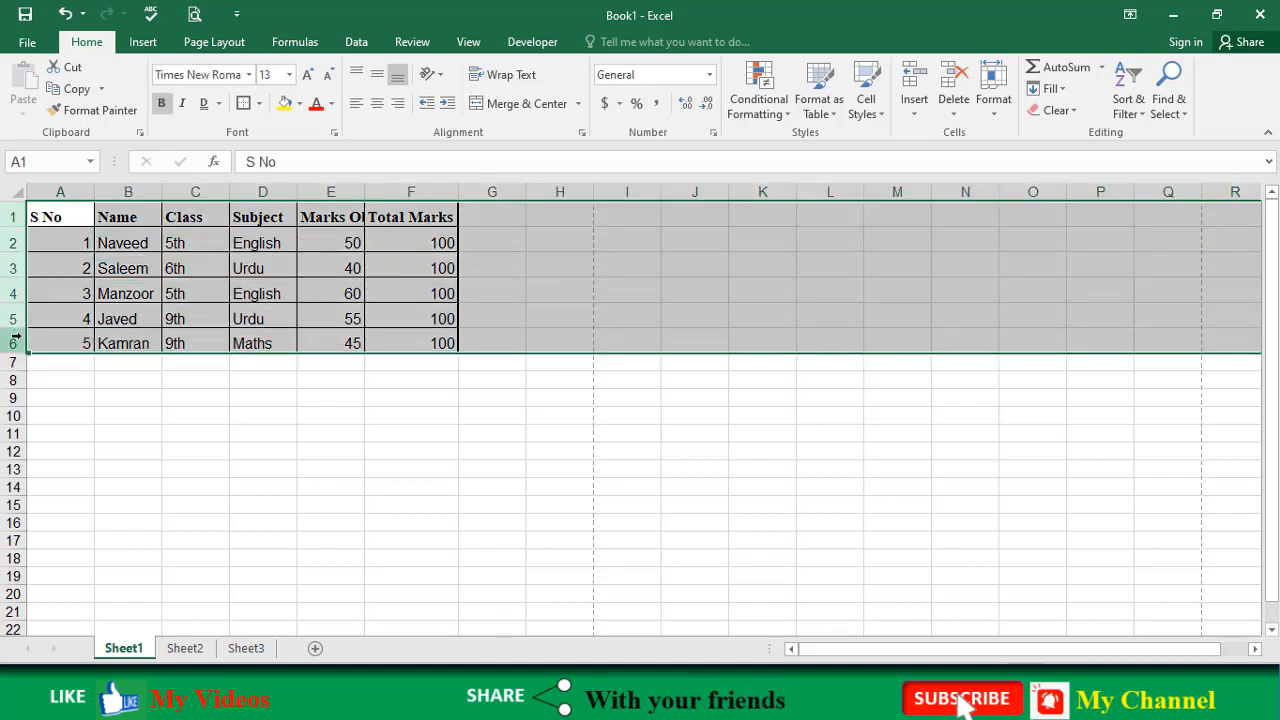
left_click(208, 270)
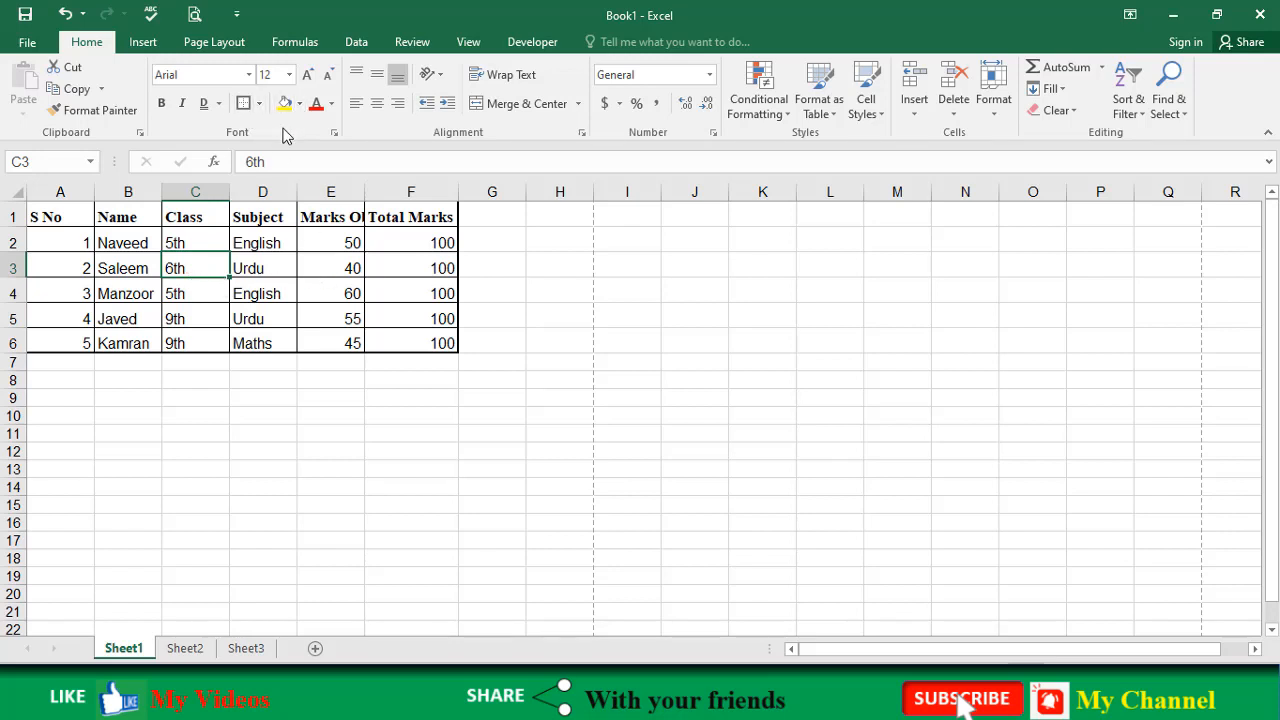
Step: Autofit the width of the Marks Obt column to its contents
left_click_drag(84, 226, 414, 210)
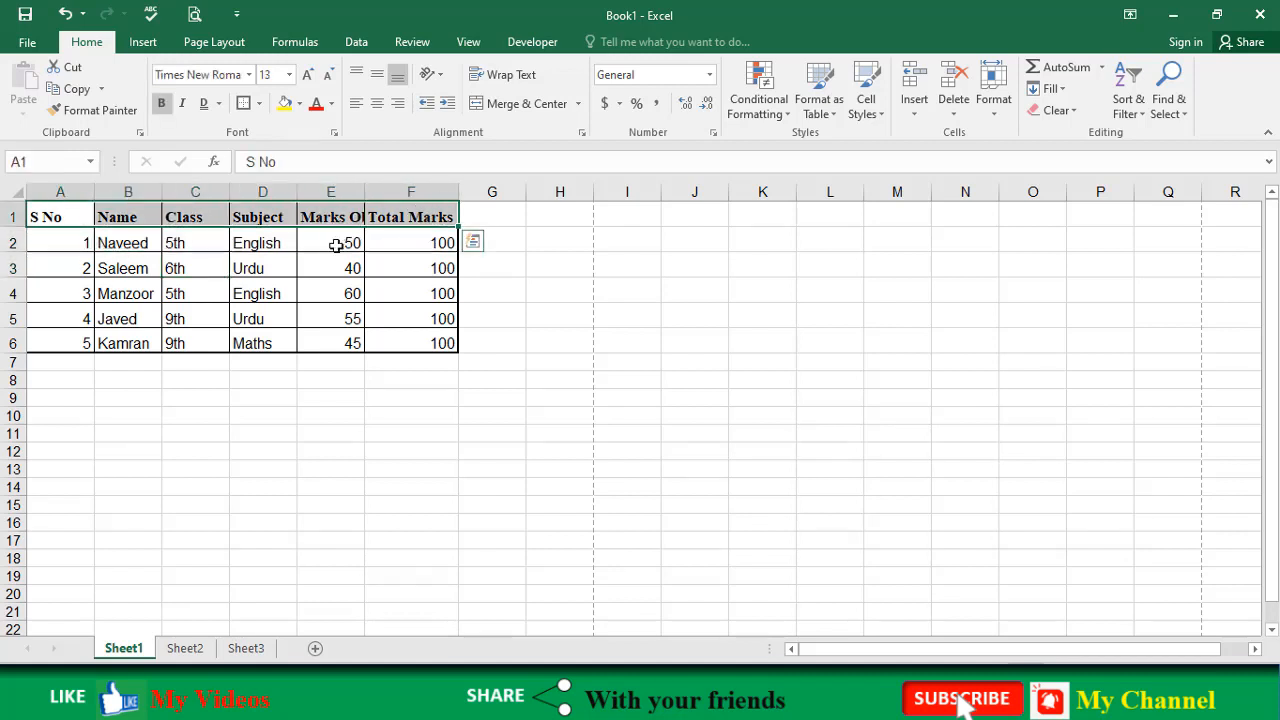
left_click(362, 258)
double_click(365, 195)
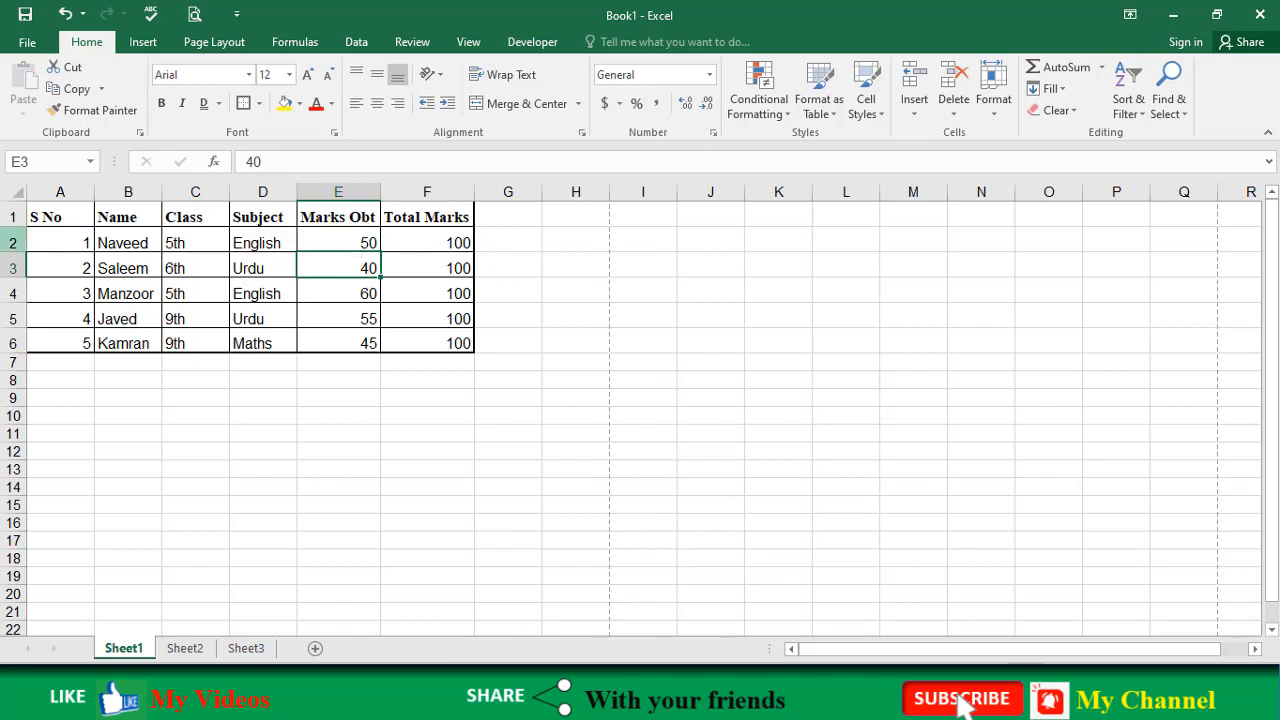
Step: Fill the header cells A1:F1 with a light green theme color
left_click_drag(35, 215, 422, 215)
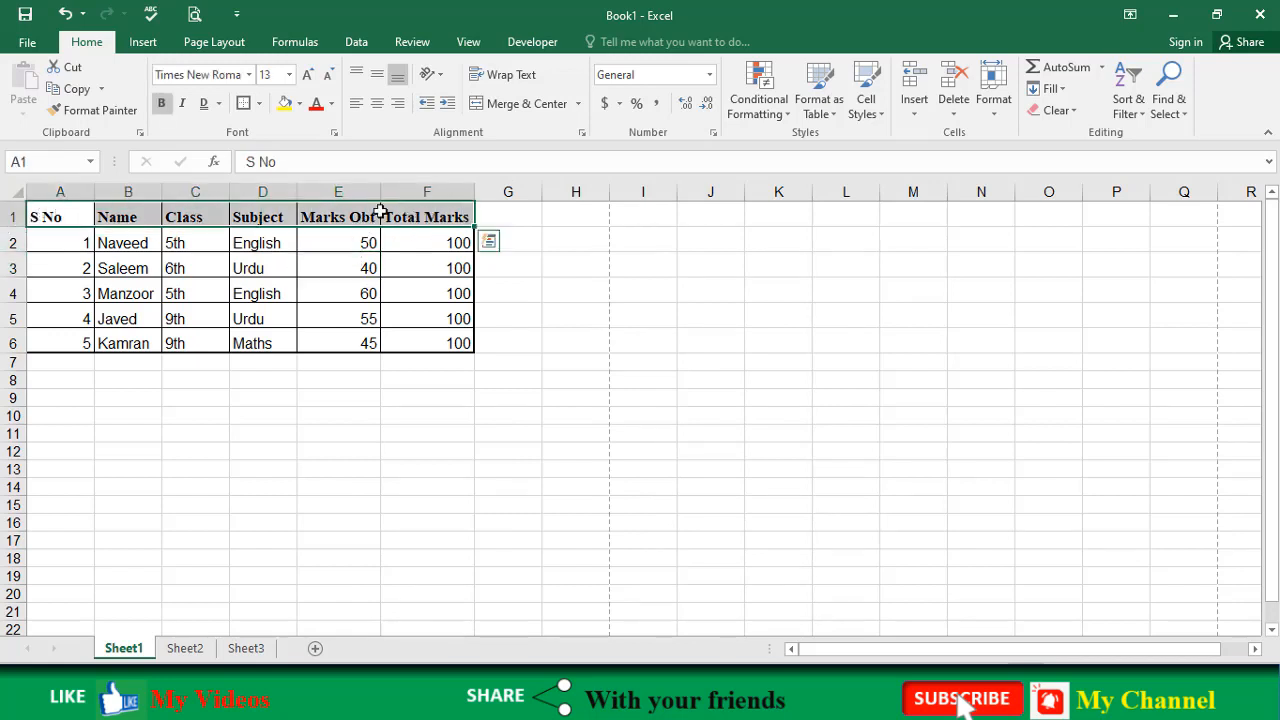
left_click(298, 104)
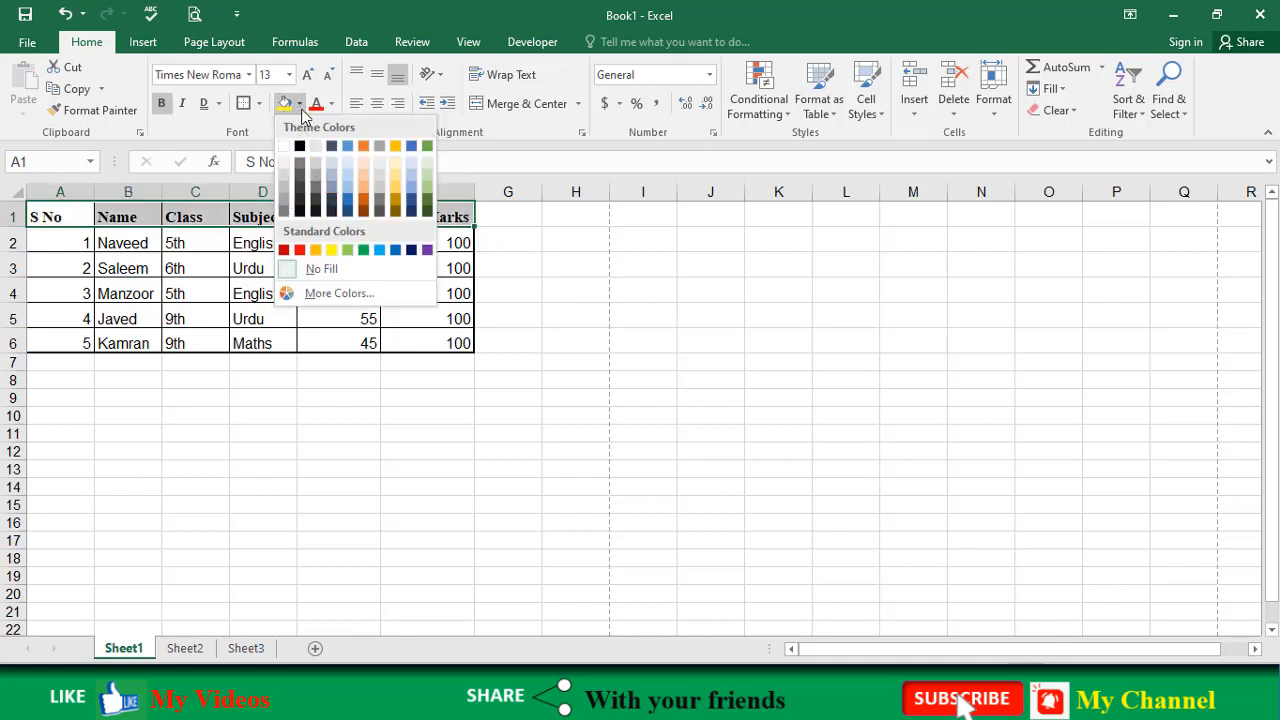
left_click(427, 190)
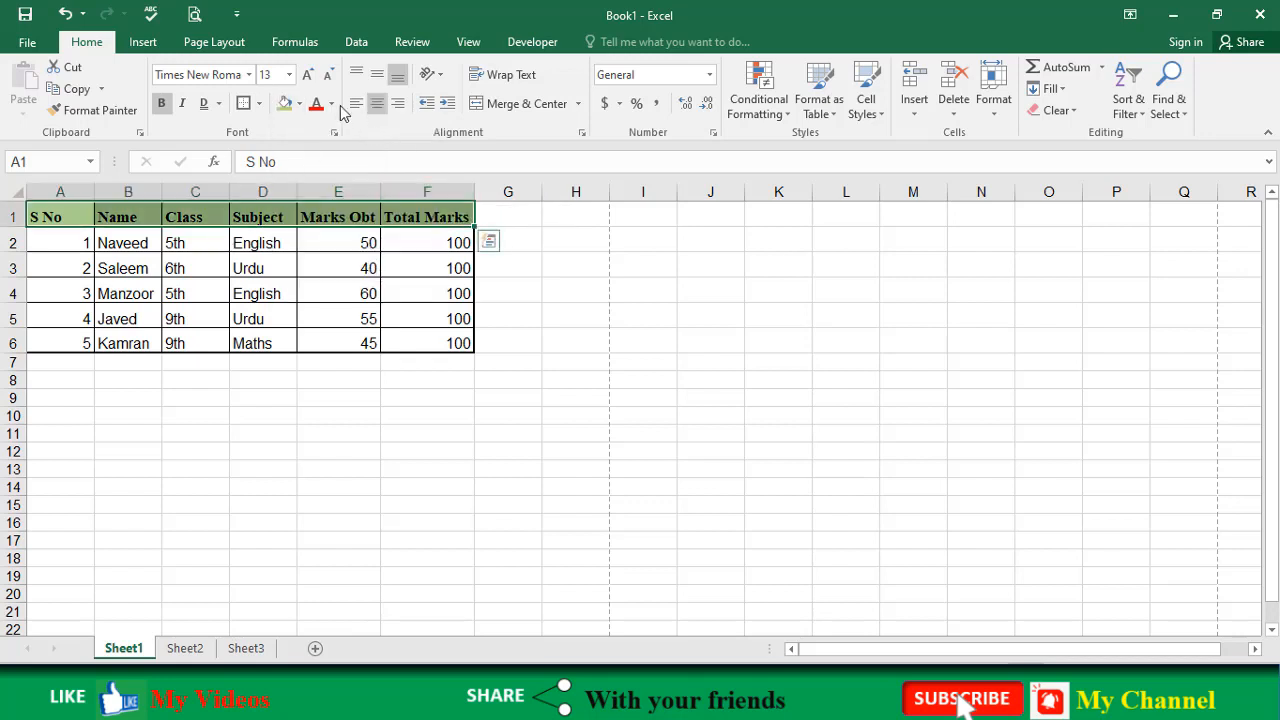
Step: Fill the data cells A2:F6 below the headings with a light orange theme color
left_click_drag(86, 243, 420, 337)
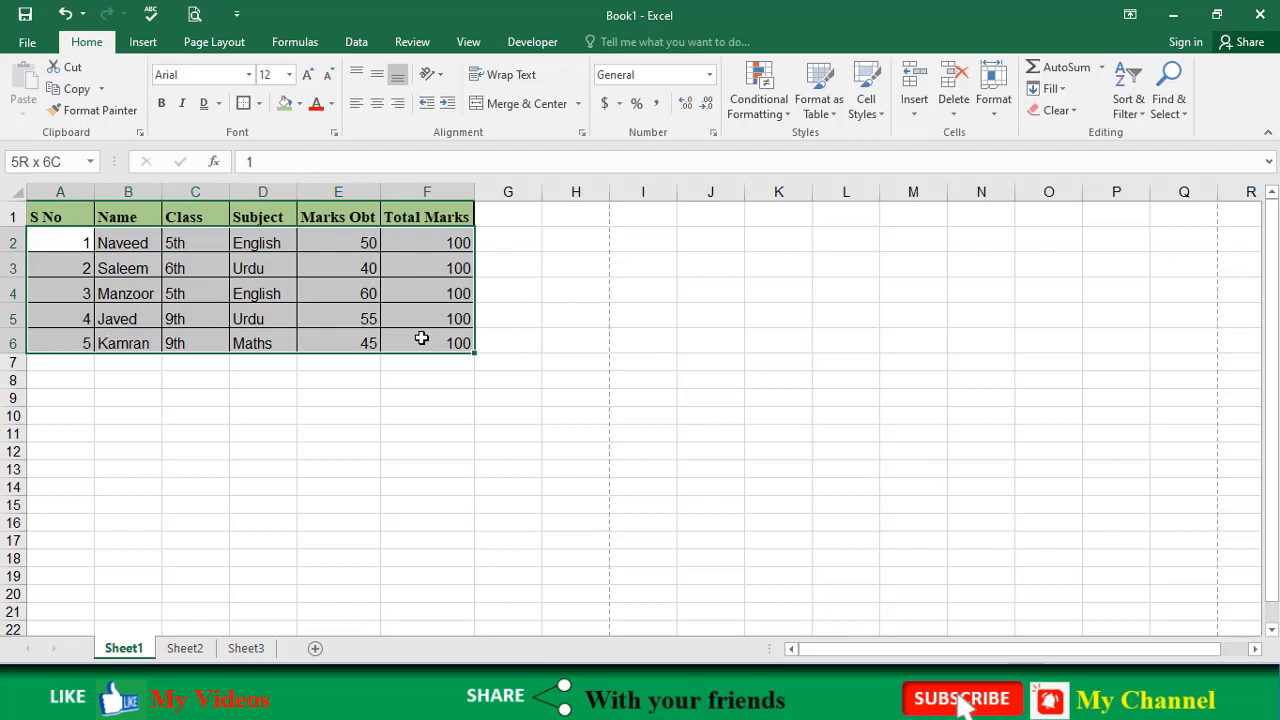
left_click(299, 104)
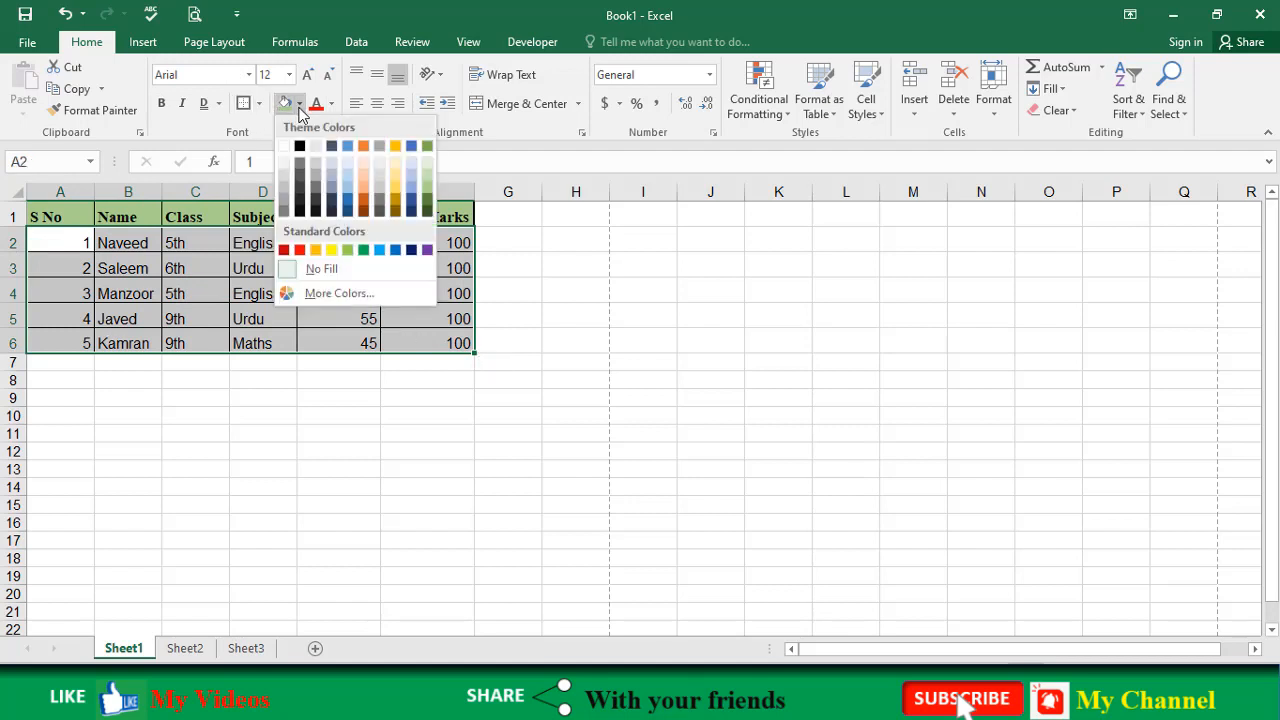
left_click(363, 196)
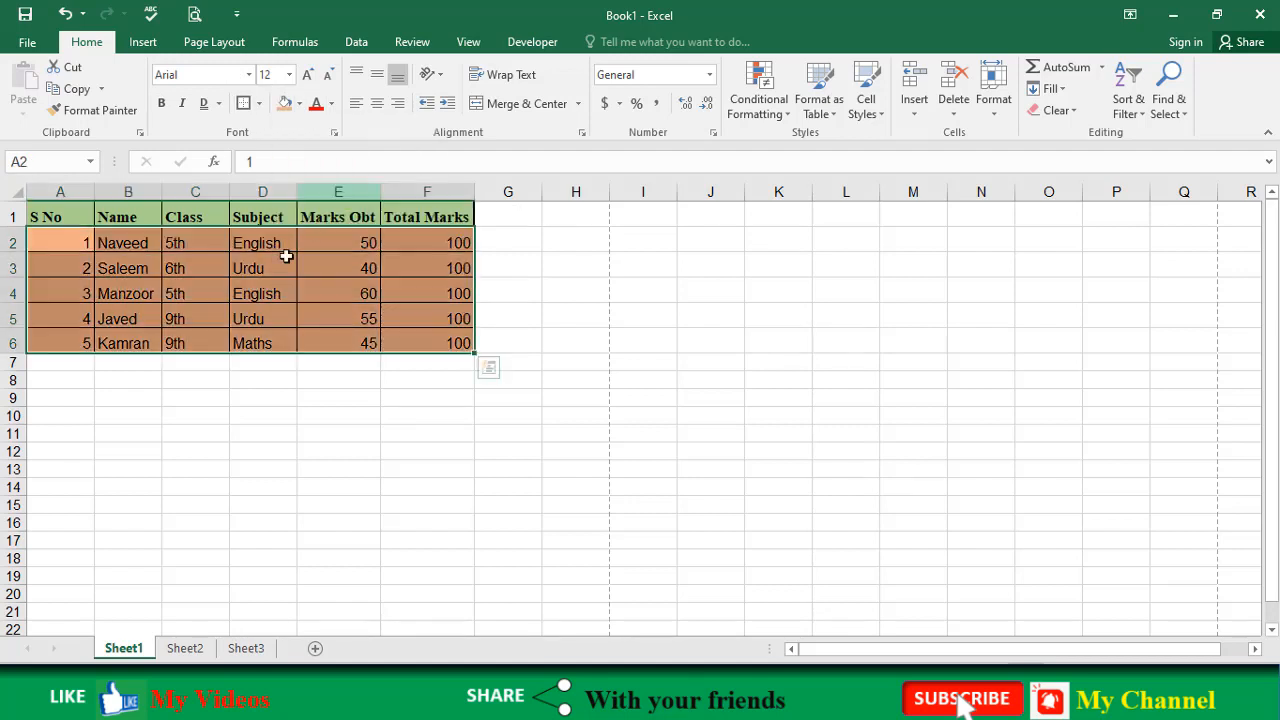
left_click(240, 287)
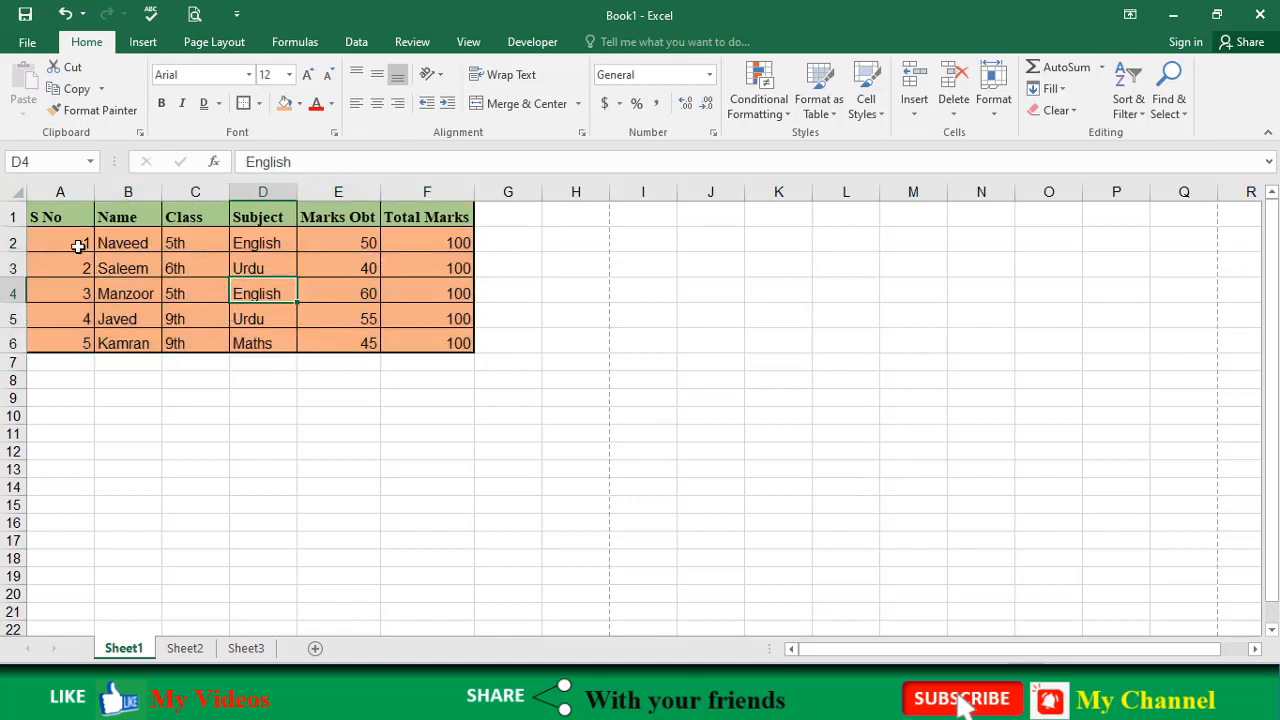
Step: Change the font color of the headings in A1:F1 to standard red
left_click_drag(70, 218, 468, 215)
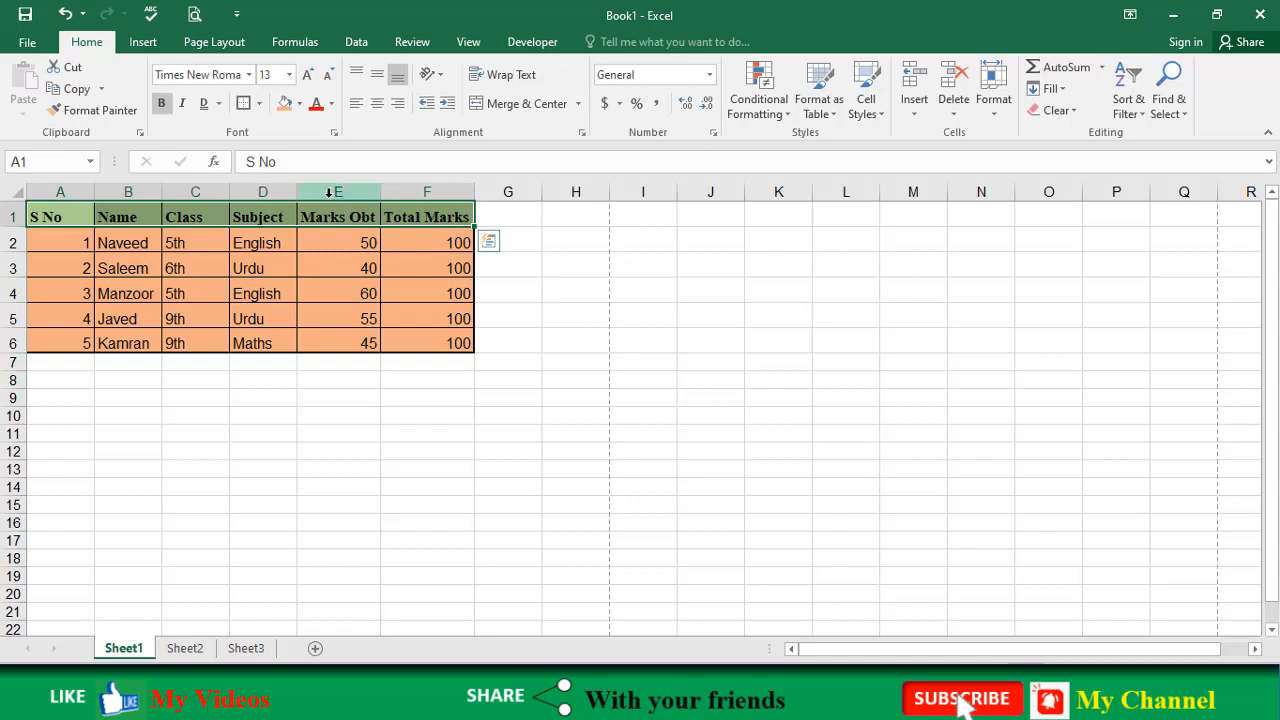
left_click(331, 104)
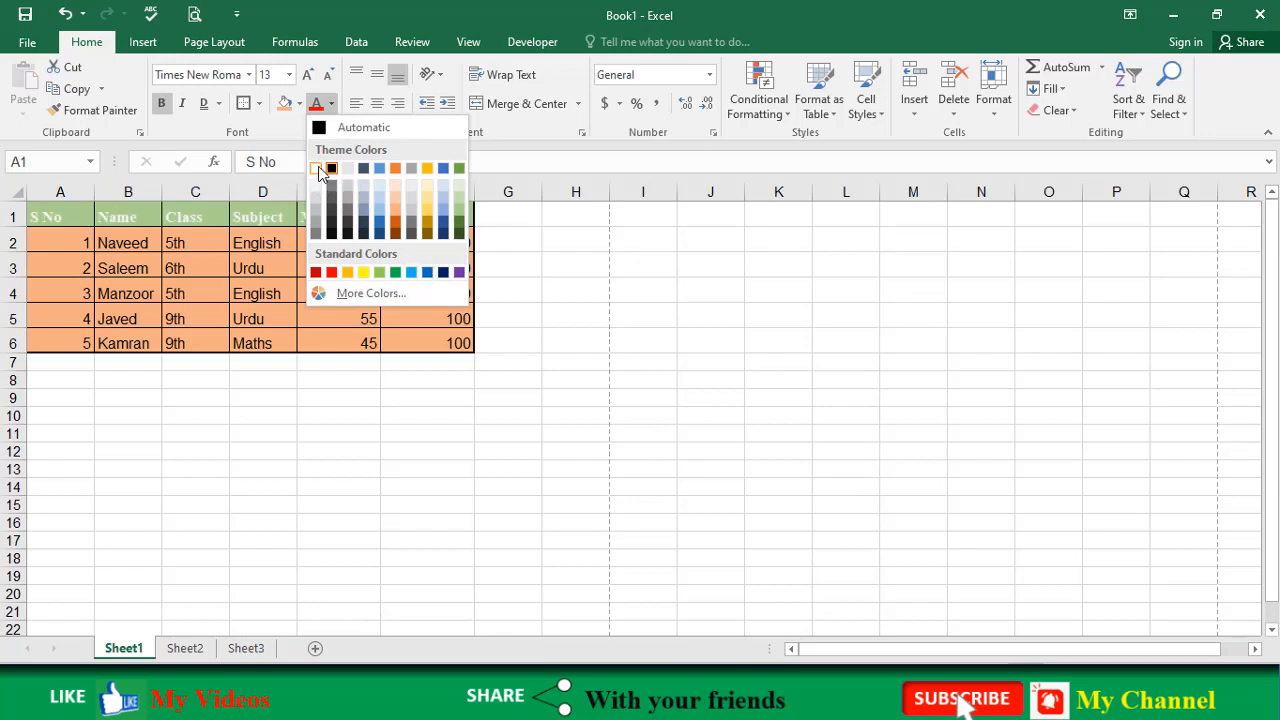
left_click(331, 272)
left_click(135, 261)
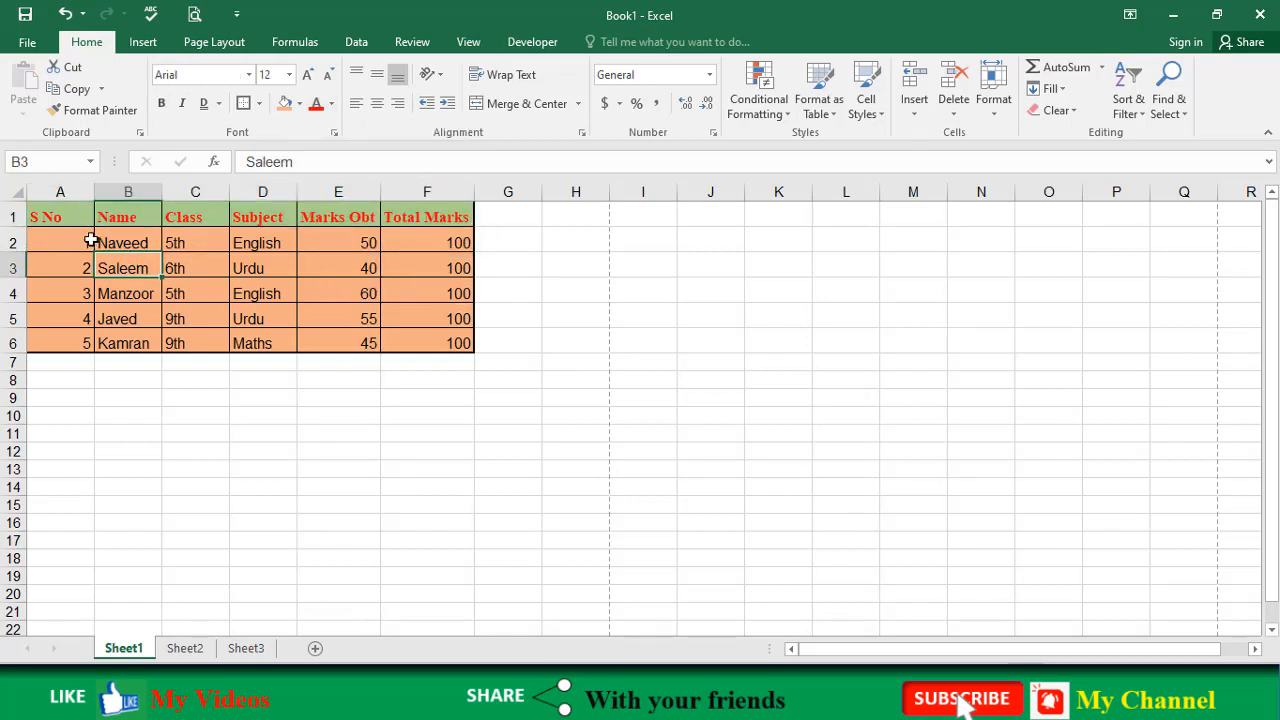
Step: Give the serial numbers in A2:A6 a standard light blue fill and a dark blue font color
left_click_drag(84, 241, 84, 340)
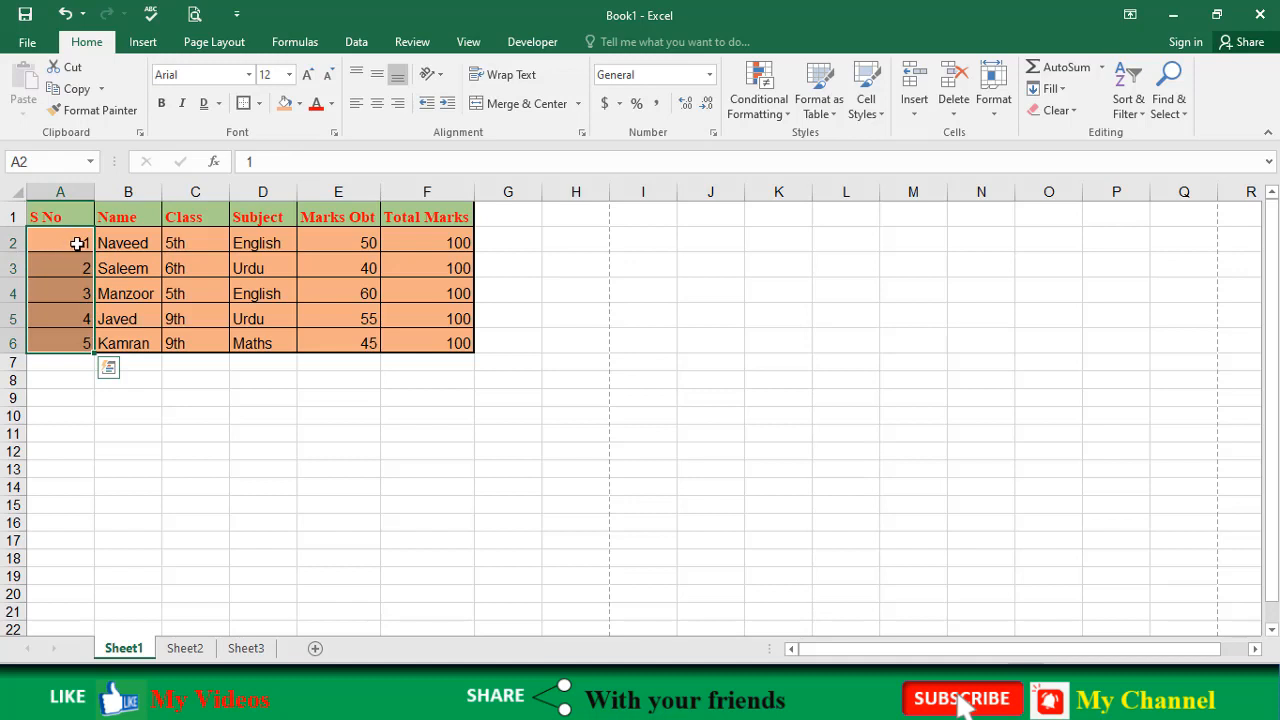
left_click(299, 103)
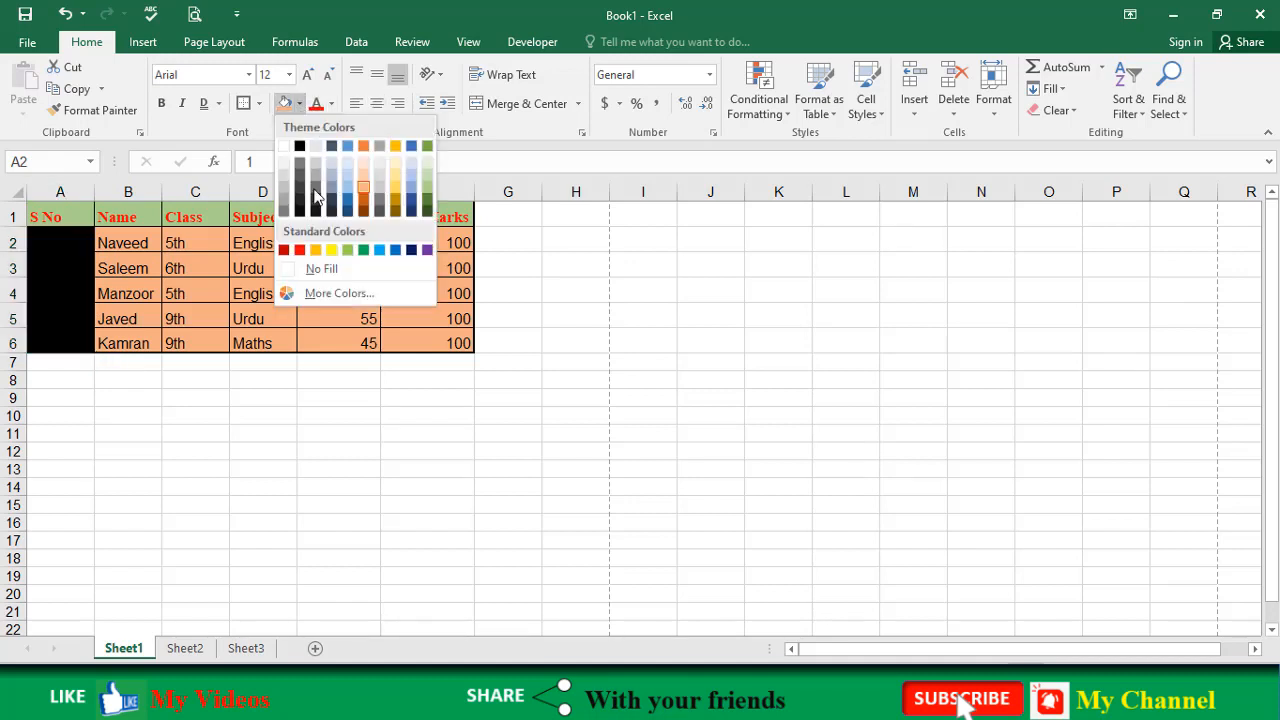
left_click(379, 251)
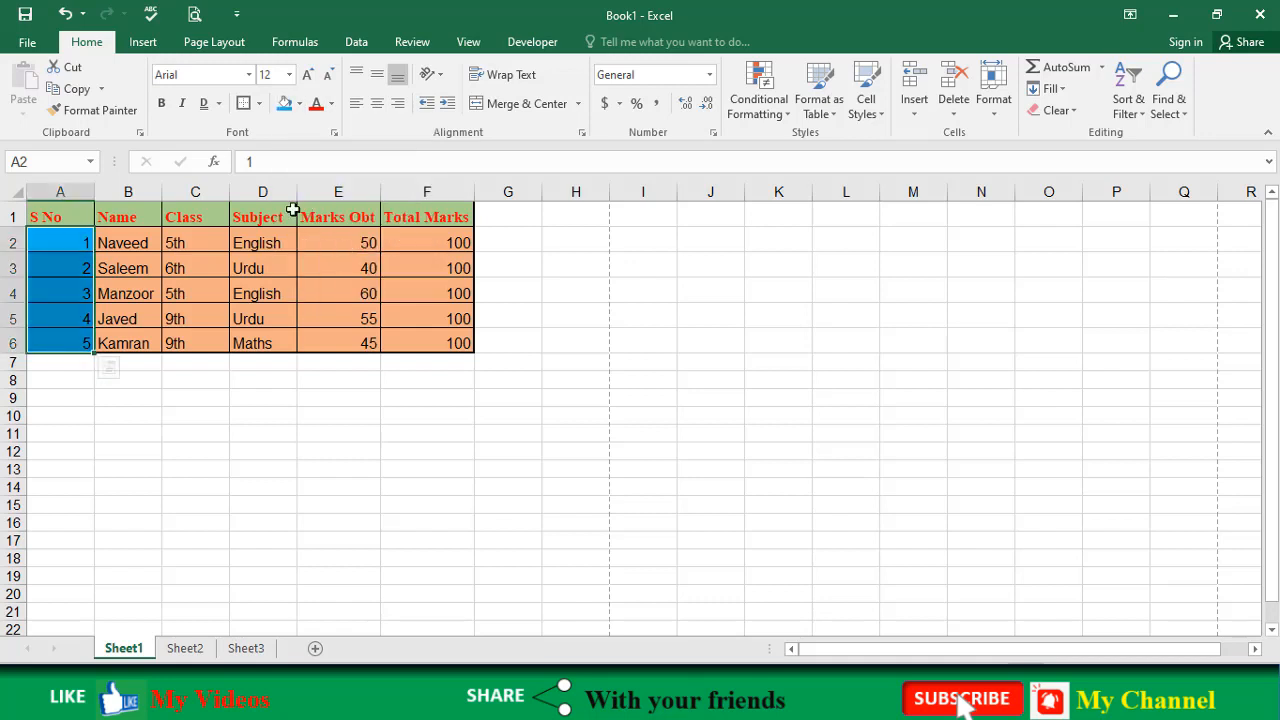
left_click(332, 104)
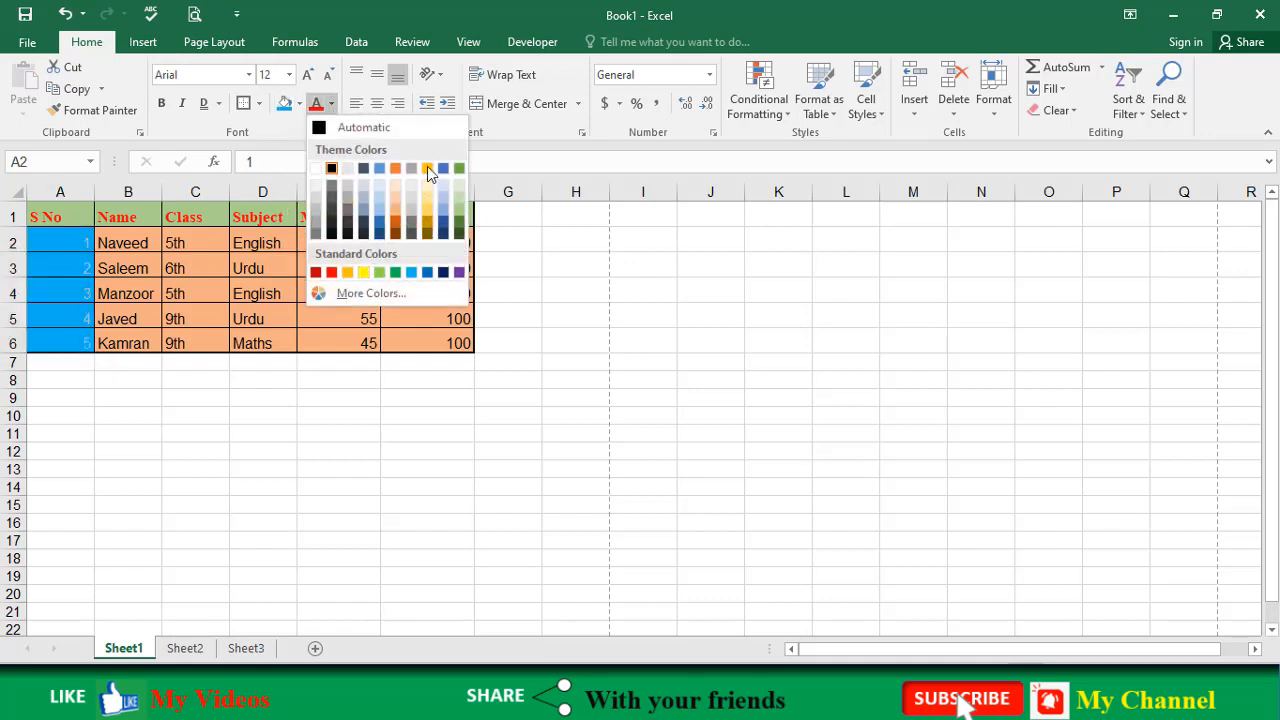
left_click(443, 272)
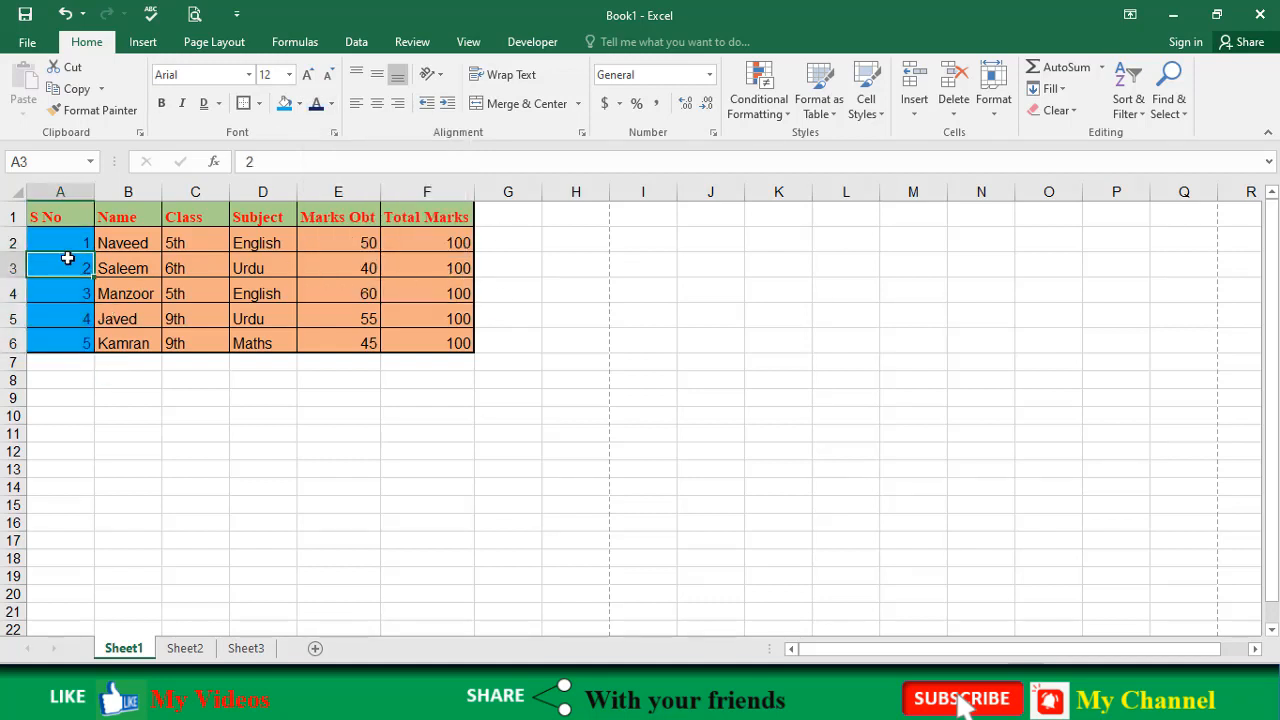
Step: Change the font color of the student data in B2:F6 to standard green
left_click_drag(120, 245, 443, 337)
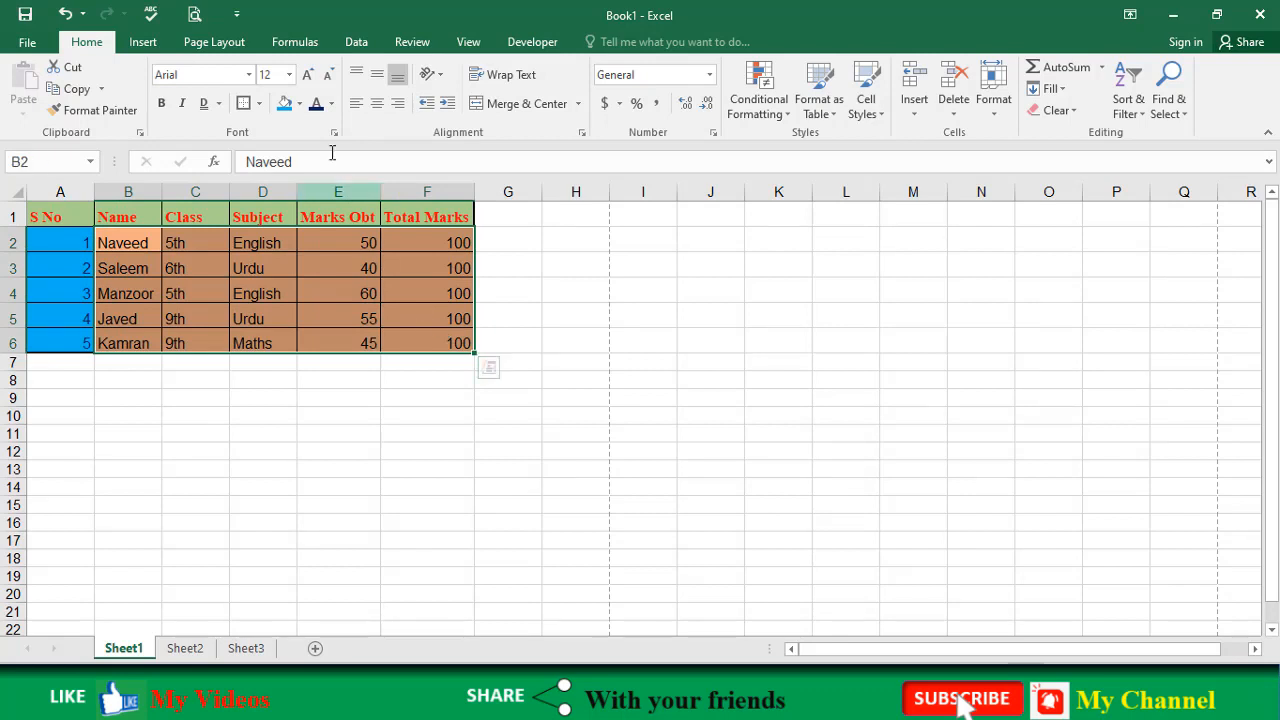
left_click(332, 106)
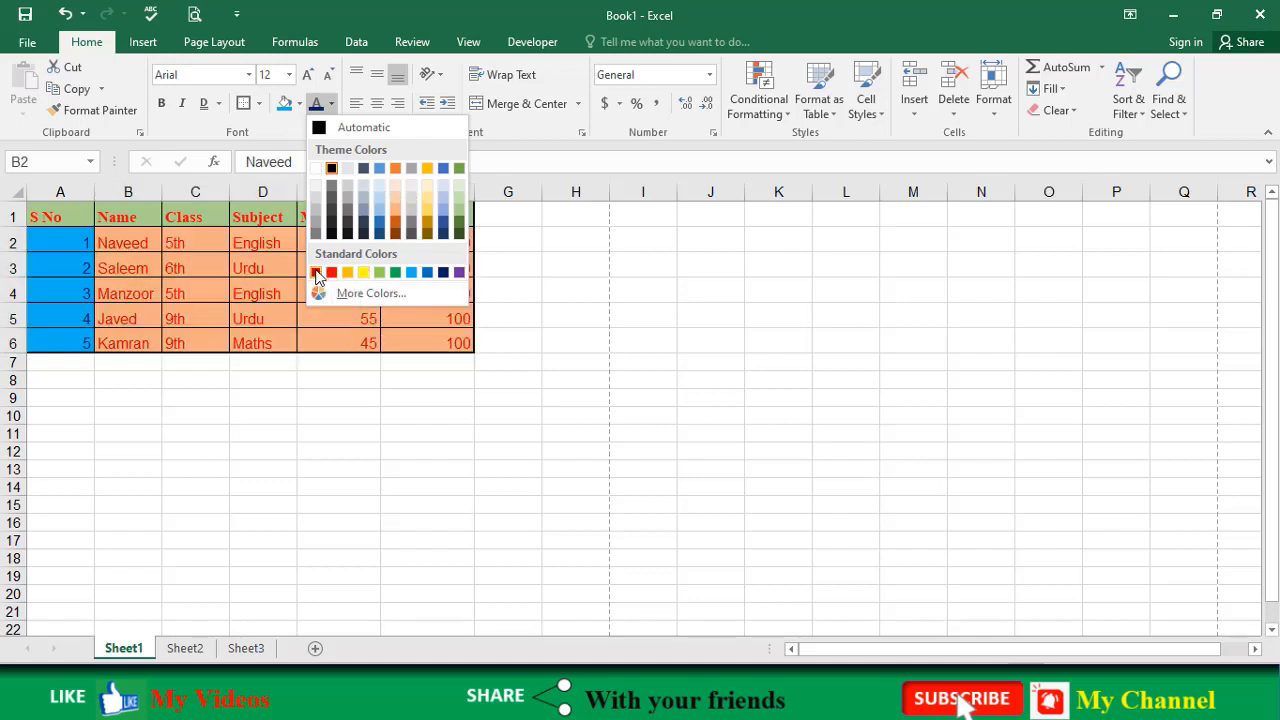
left_click(394, 272)
left_click(320, 288)
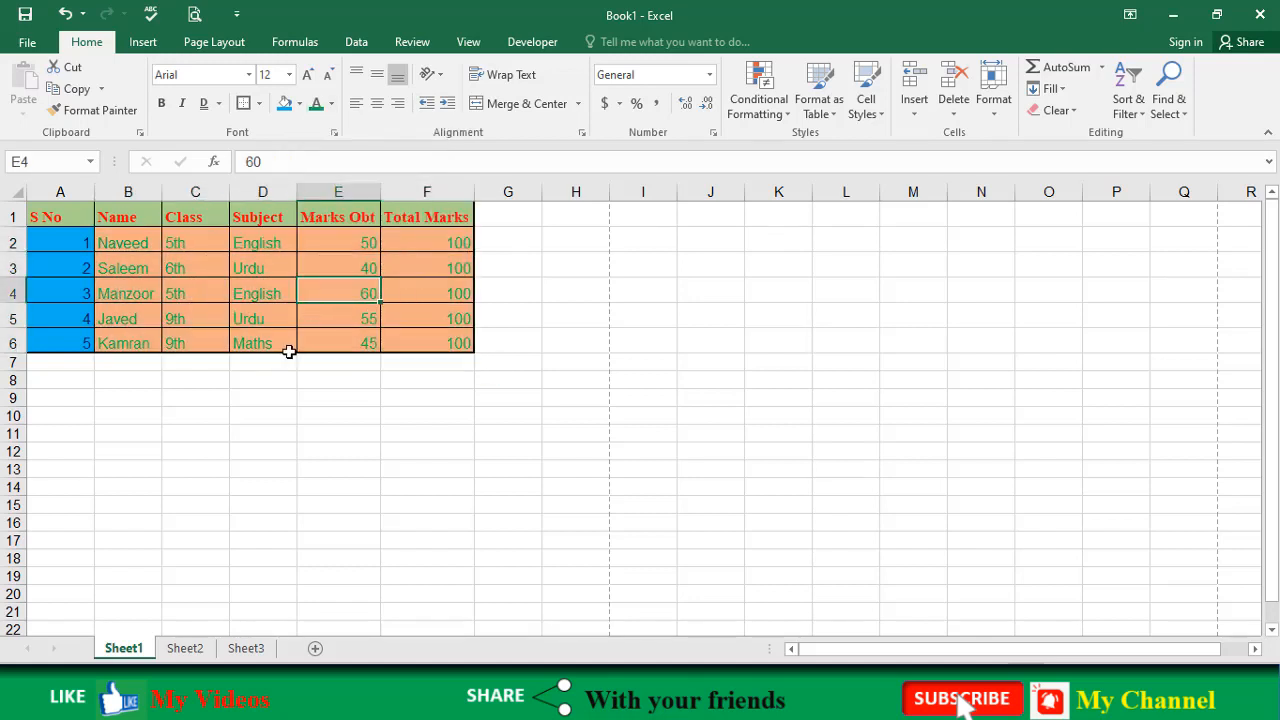
Step: Set the font color of the student data in B2:F6 to black
left_click(147, 239)
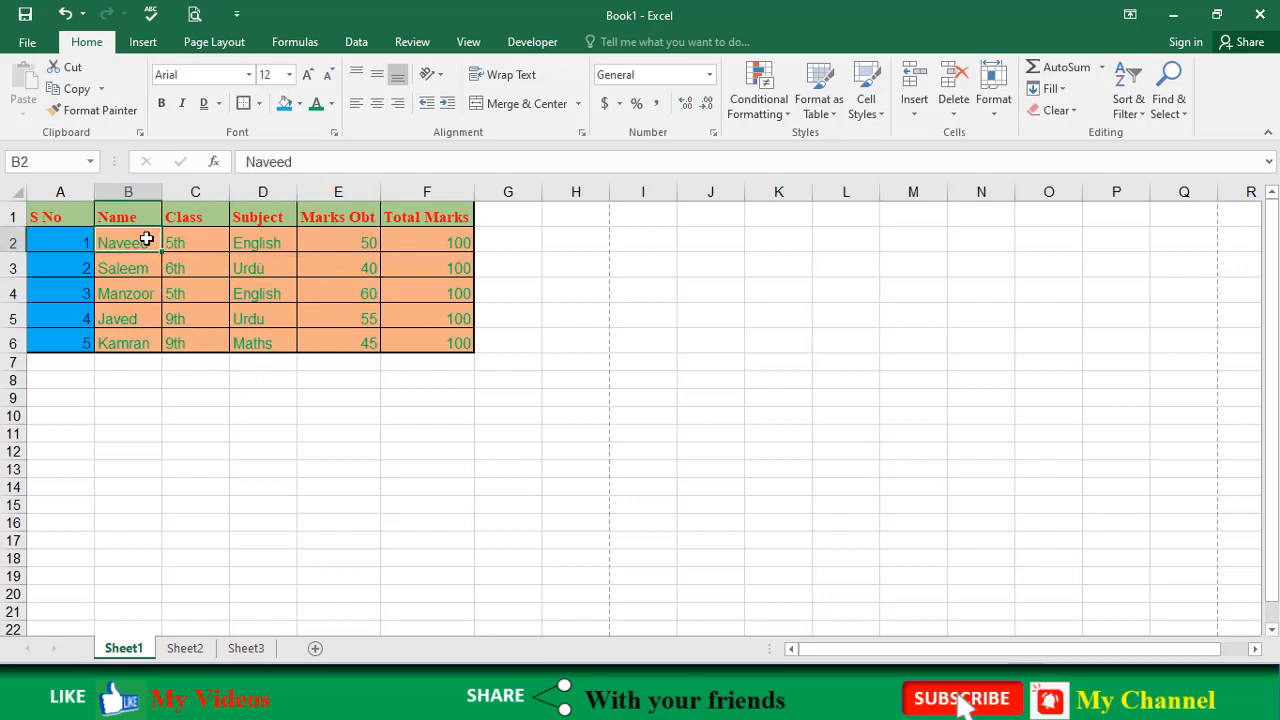
mouse_move(151, 243)
left_mouse_down()
mouse_move(486, 314)
mouse_move(440, 337)
left_mouse_up()
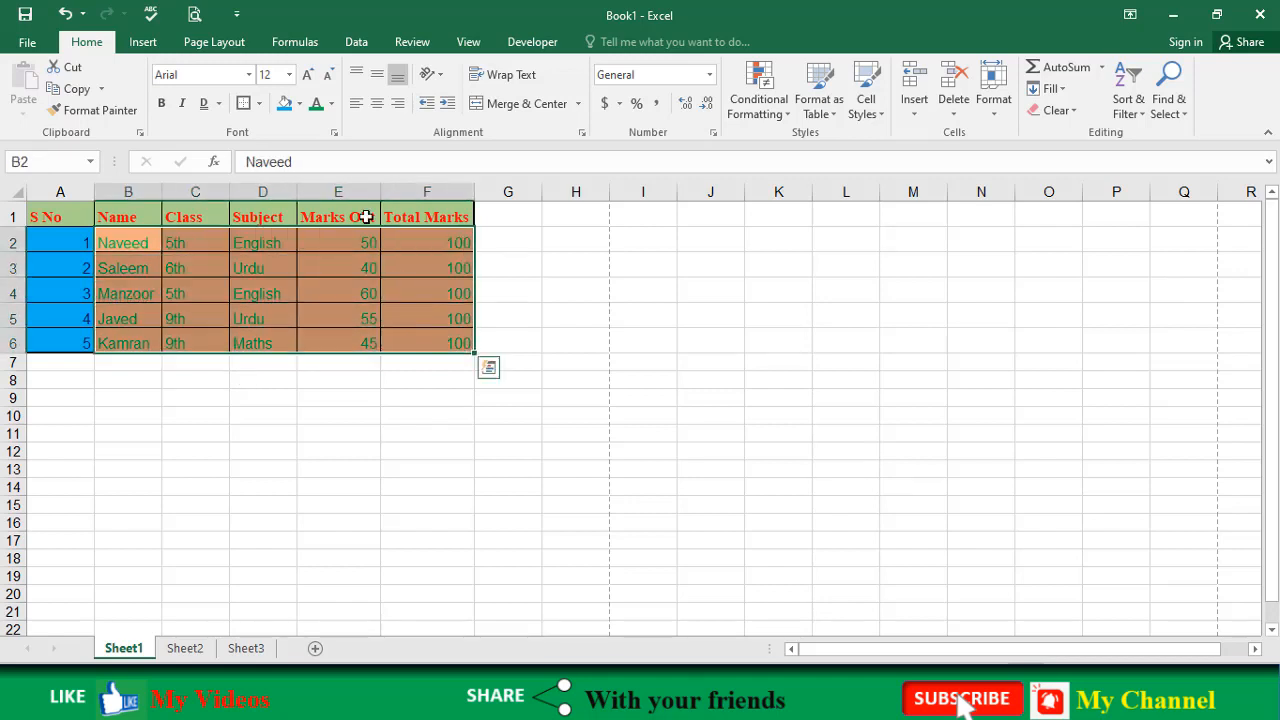
left_click(331, 103)
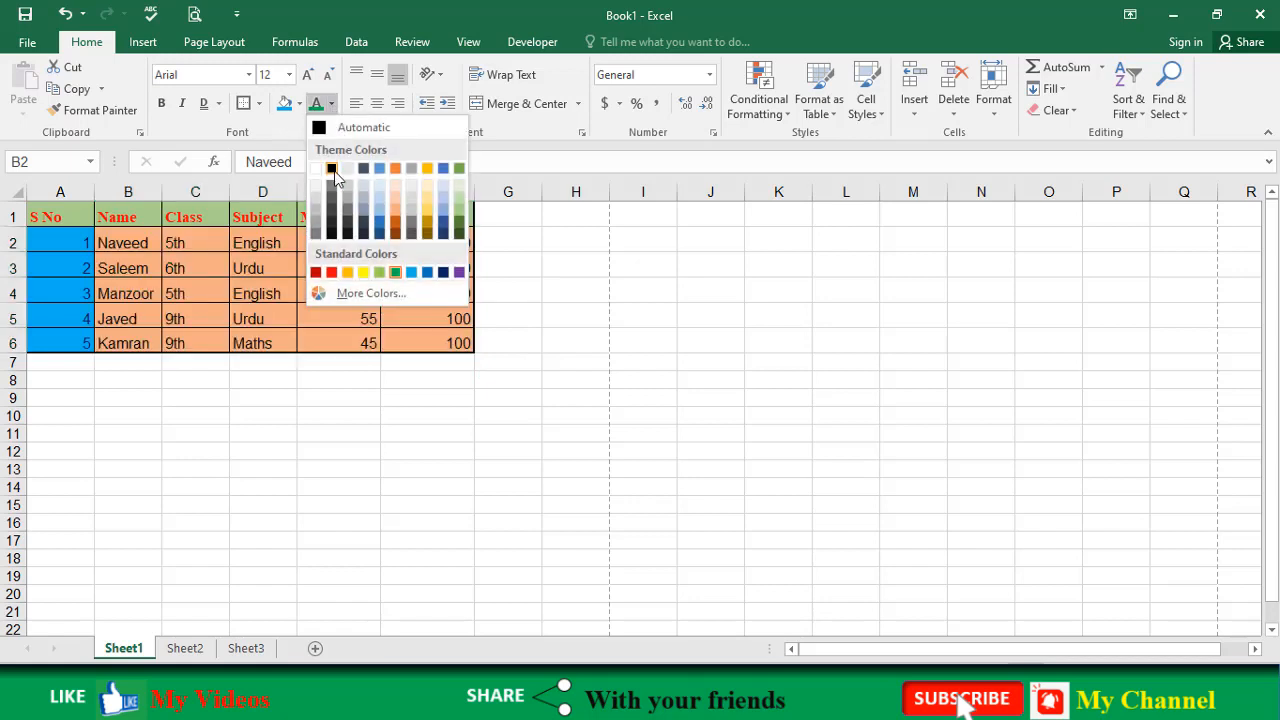
left_click(332, 168)
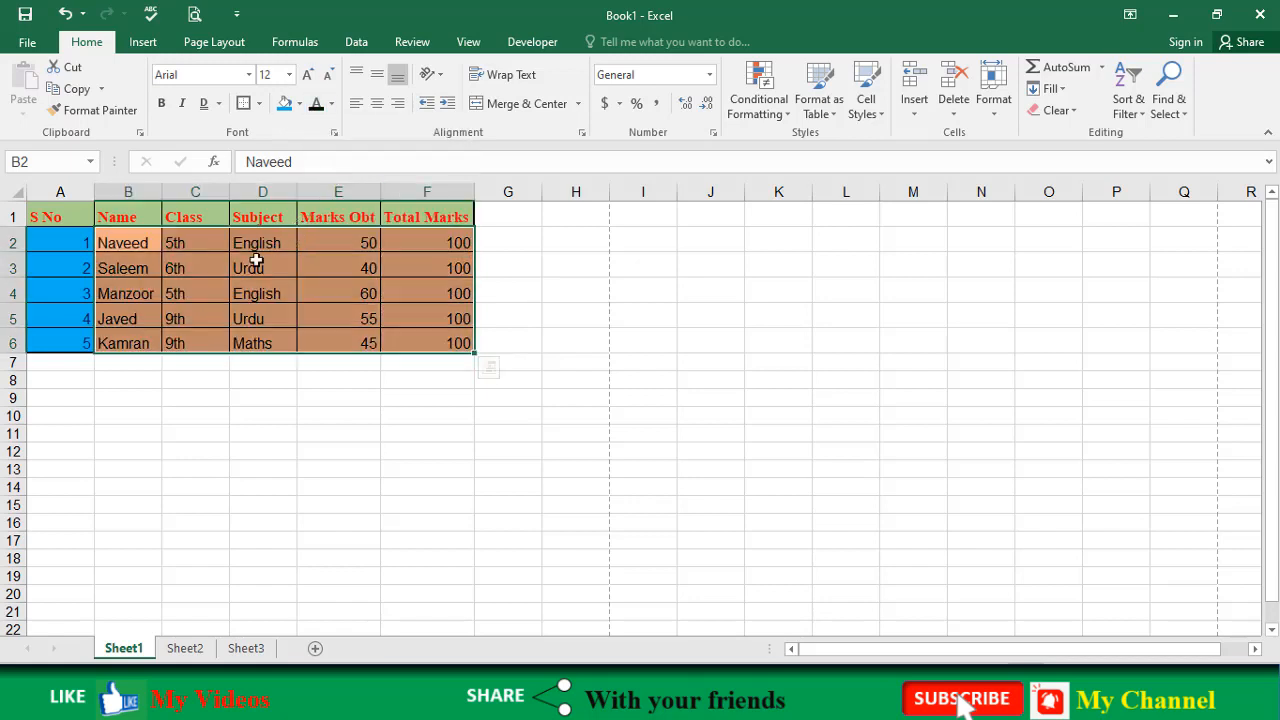
left_click(214, 300)
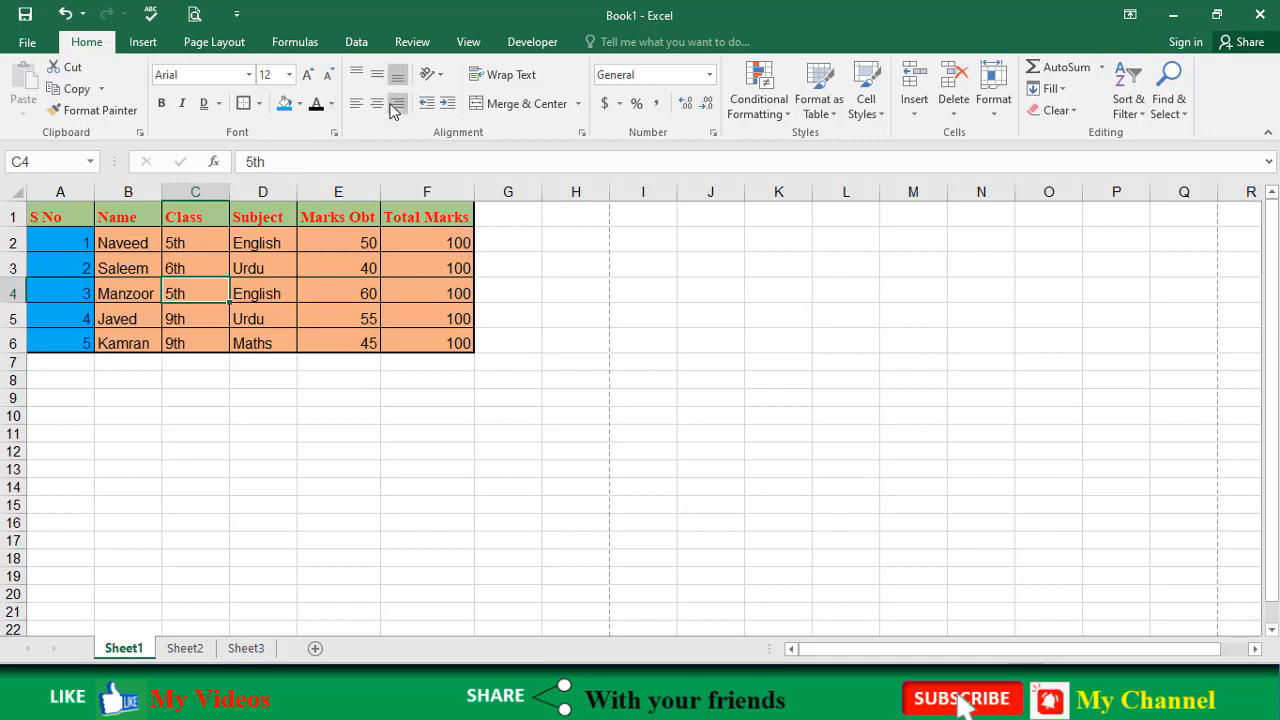
Step: Enlarge rows 1 to 6 together to a much greater, equal height
left_click(356, 104)
left_click_drag(13, 217, 12, 355)
left_click(59, 346)
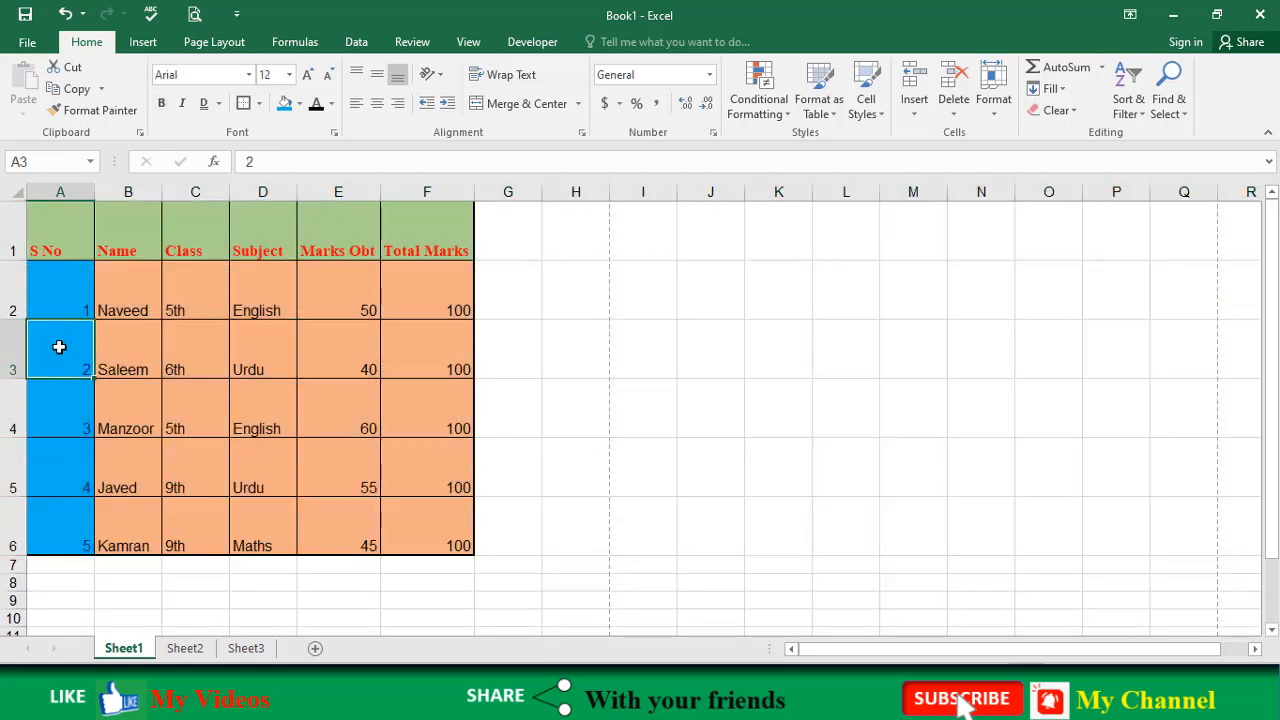
Step: Align the serial numbers in A2:A6 horizontally to the center, and switch them to left alignment
left_click(68, 291)
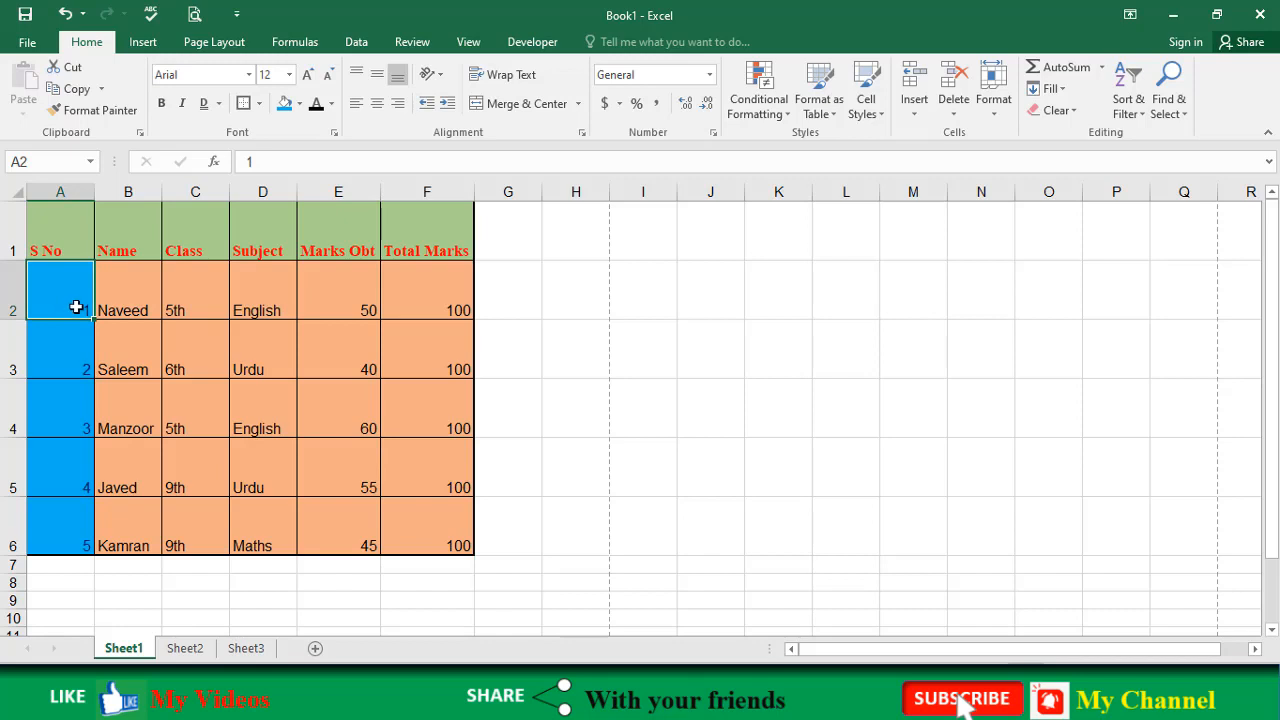
left_click_drag(75, 301, 70, 530)
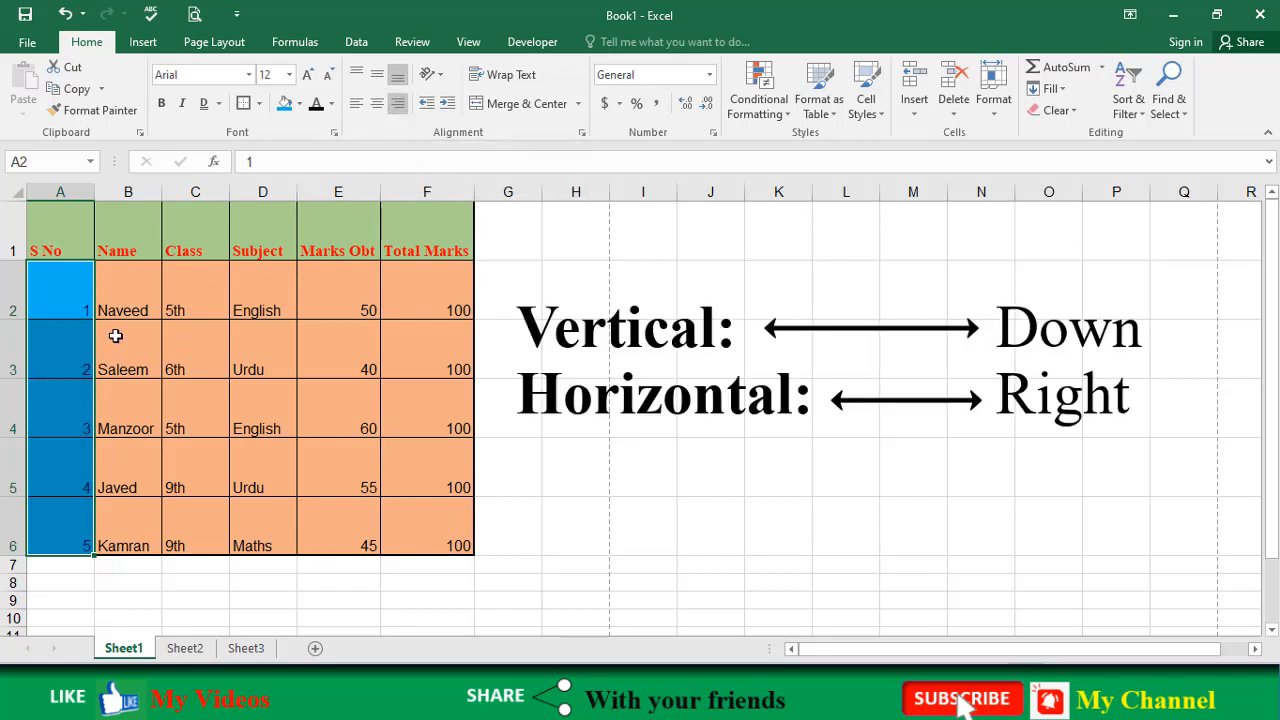
left_click(377, 104)
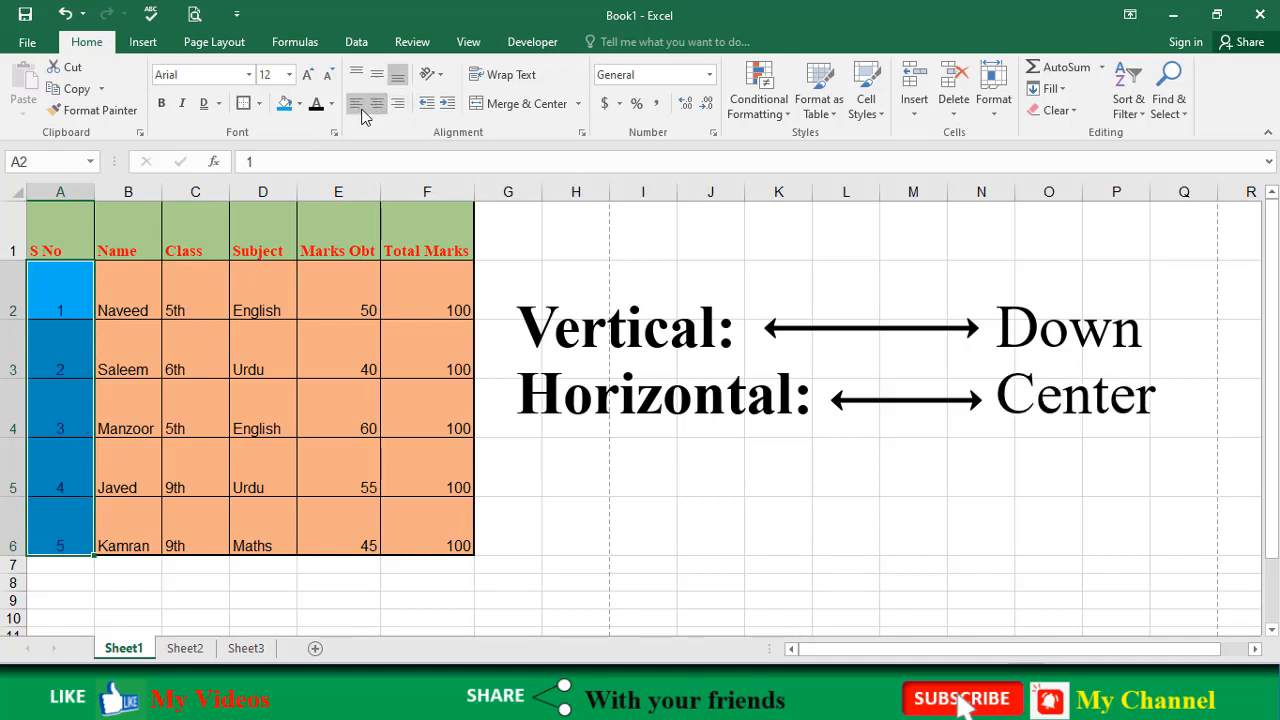
left_click(357, 105)
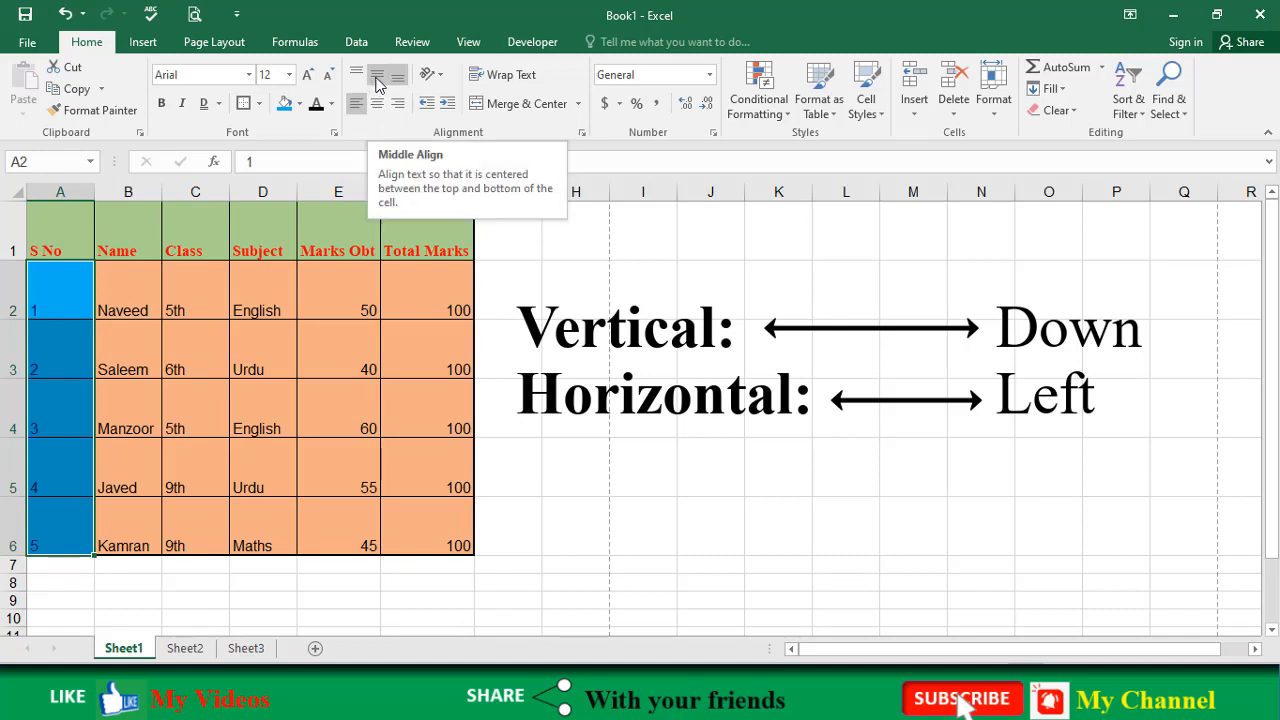
Step: Set the serial numbers in A2:A6 to Middle Align and try center and right horizontal alignment
left_click(377, 80)
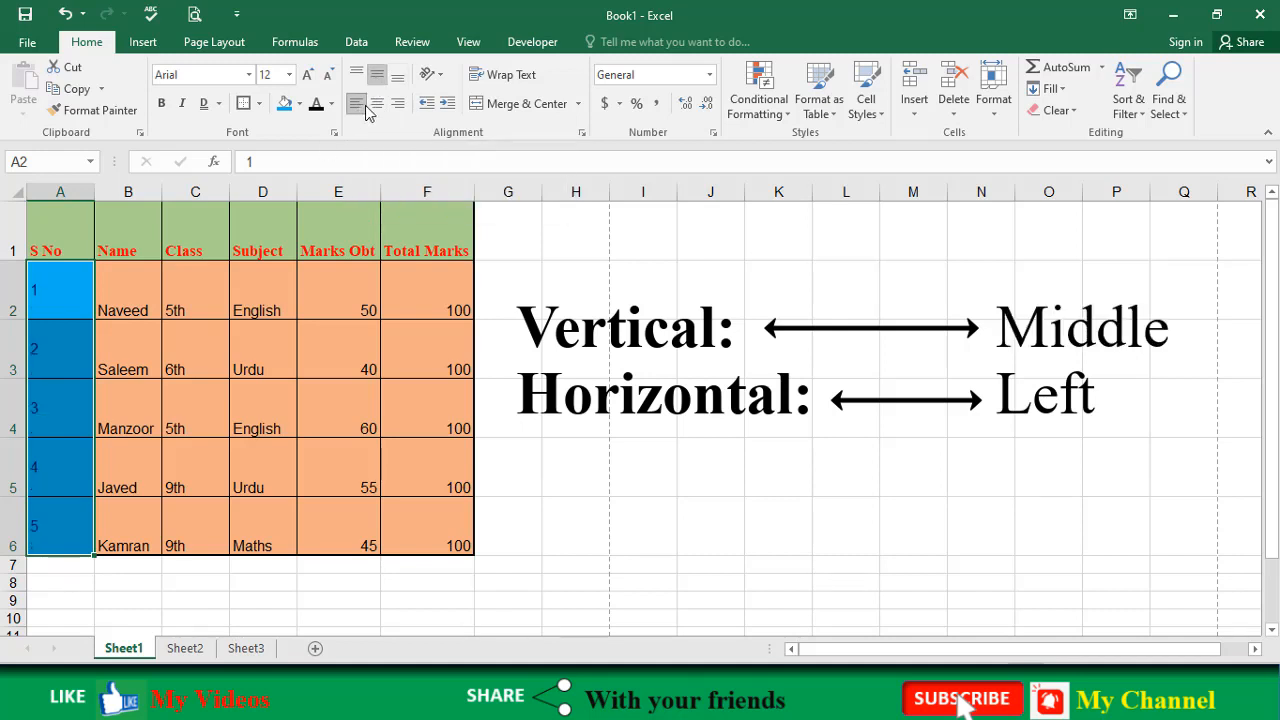
left_click(377, 104)
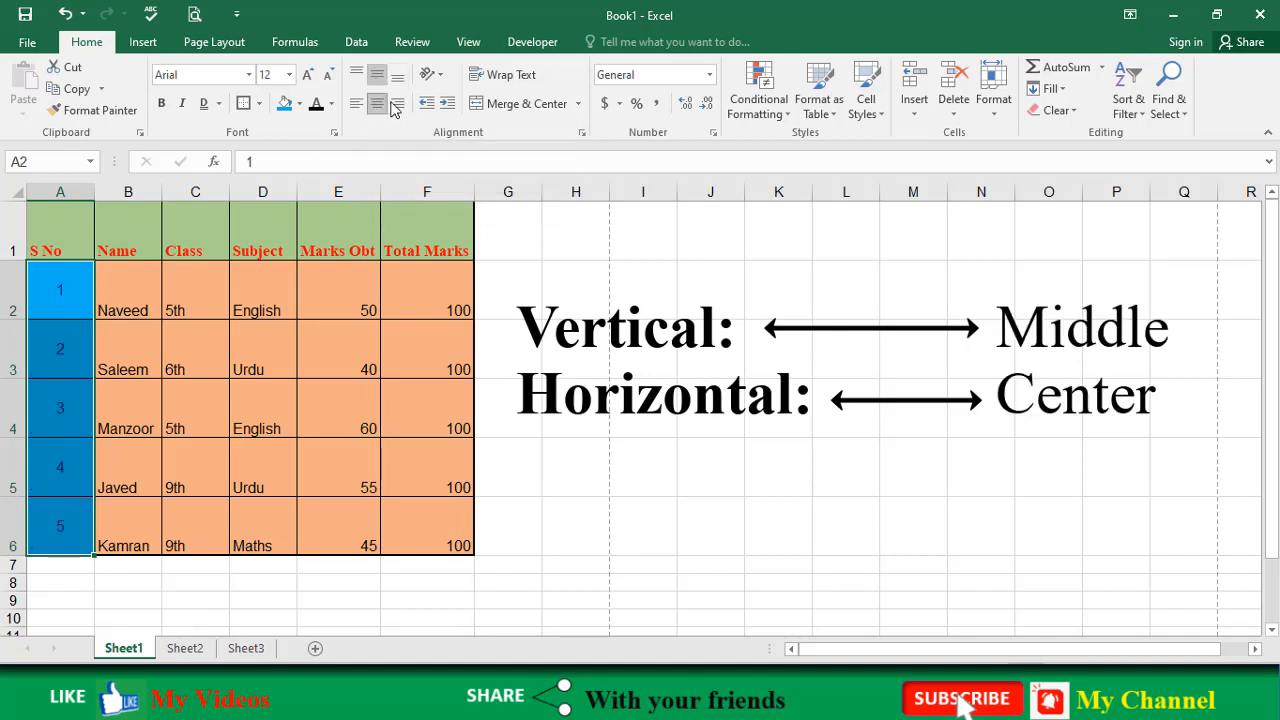
left_click(397, 105)
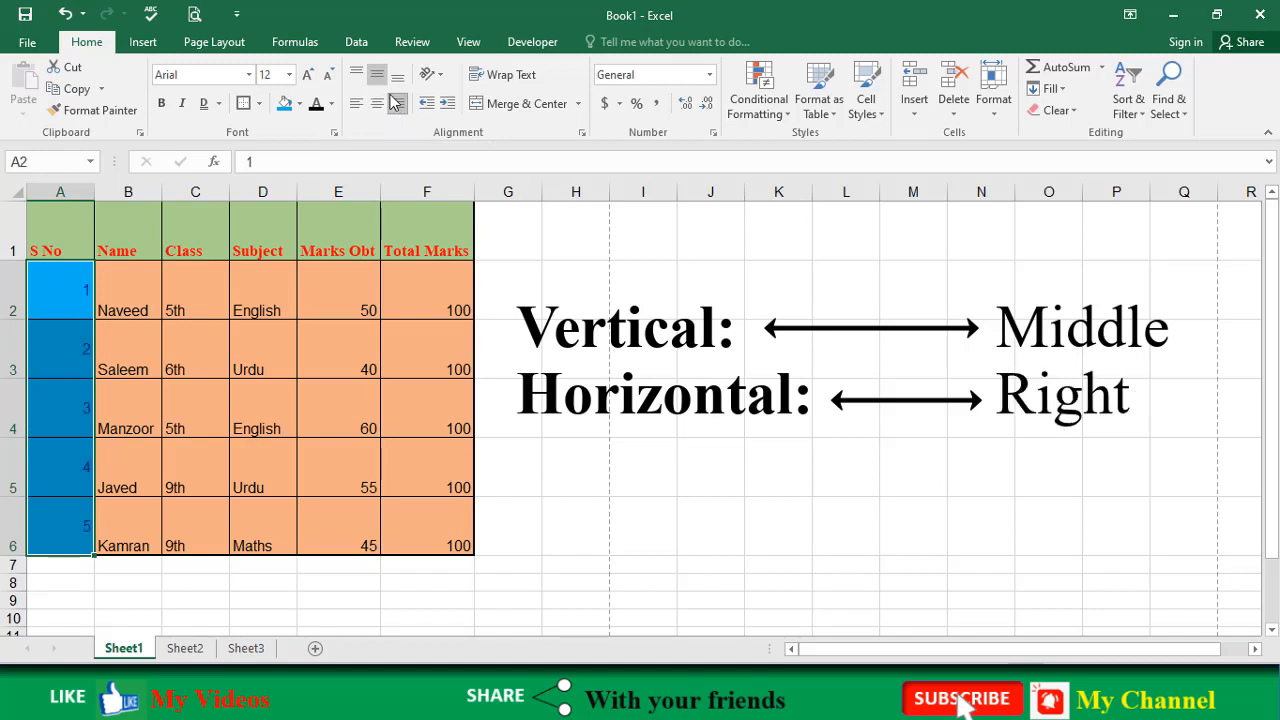
Step: Set the serial numbers in A2:A6 to Top Align, try center alignment, and finish with left alignment
left_click(356, 74)
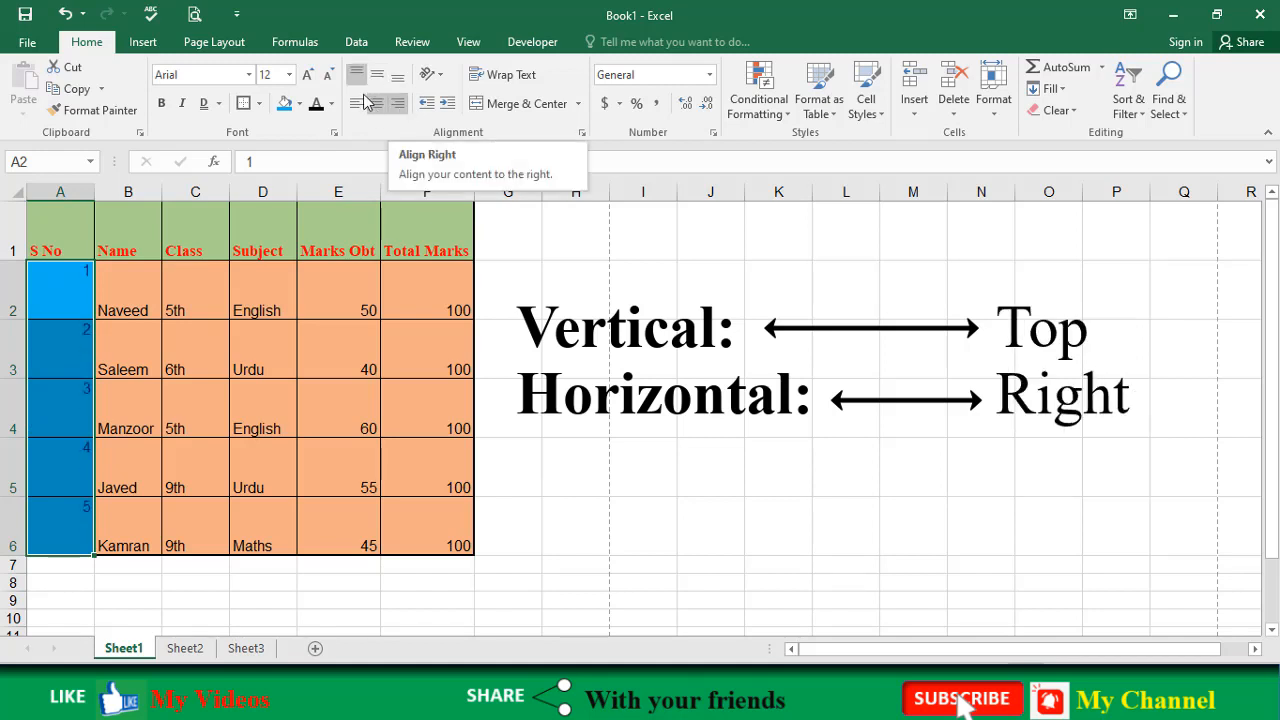
left_click(377, 104)
left_click(356, 104)
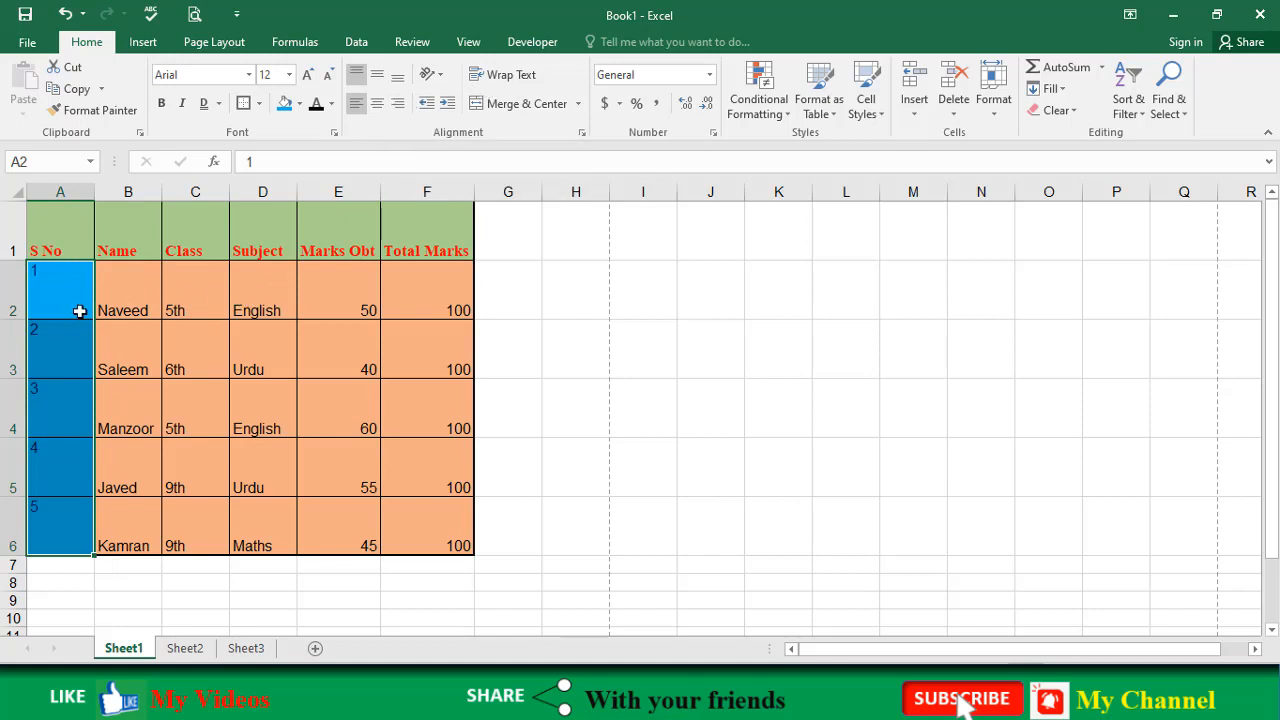
Step: Set all data cells in A2:F6 to Middle Align and center them horizontally
left_click_drag(57, 290, 437, 506)
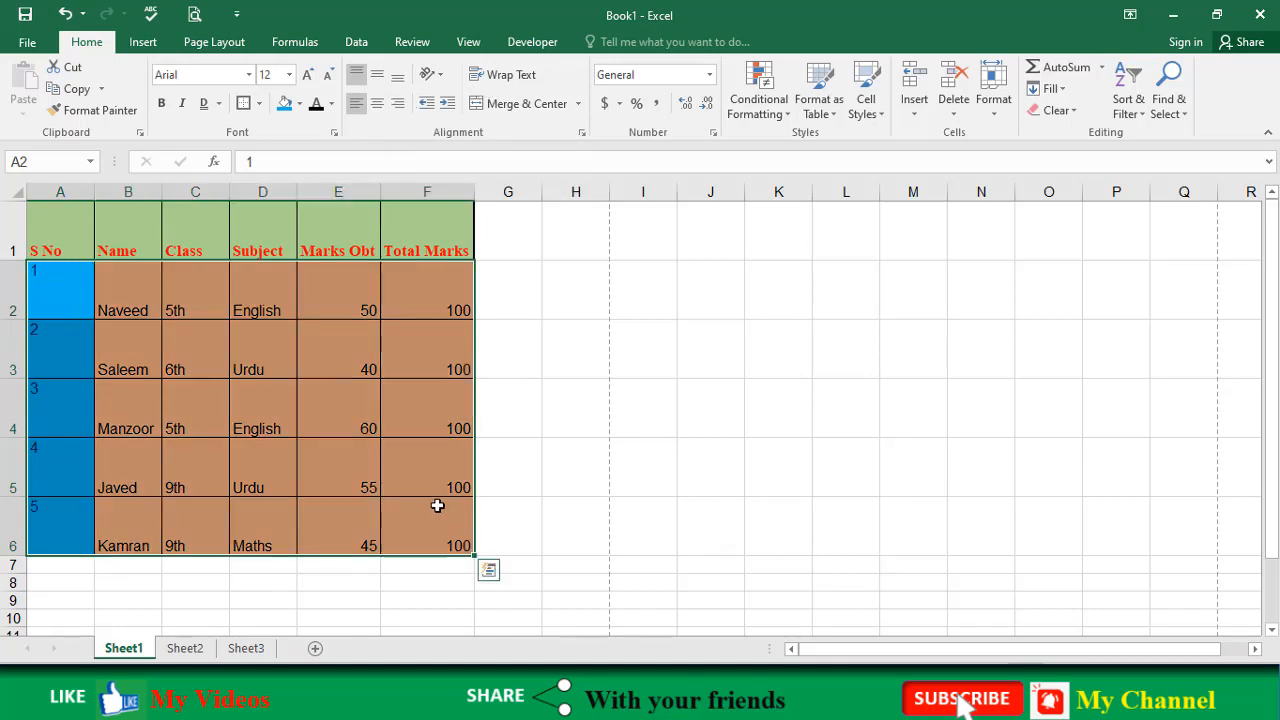
left_click(379, 78)
left_click(378, 104)
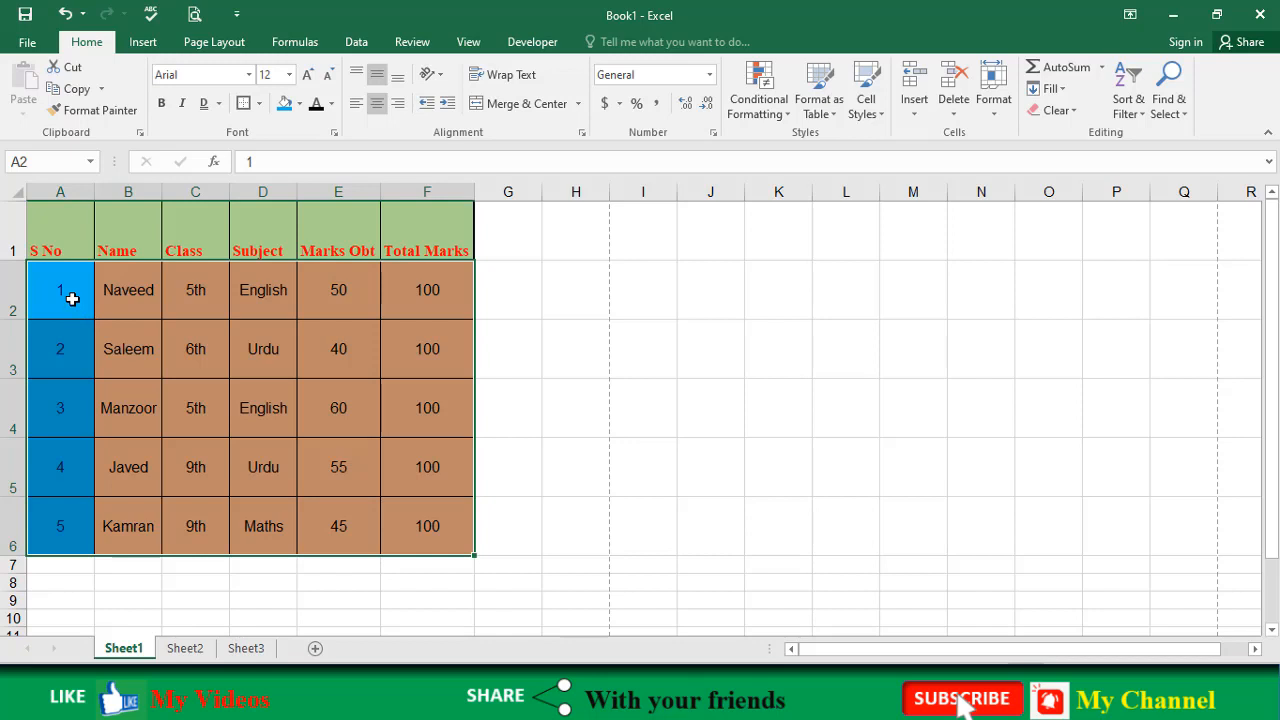
Step: Left-align the names in B2:B6 and the subjects in D2:D6
left_click_drag(153, 285, 163, 520)
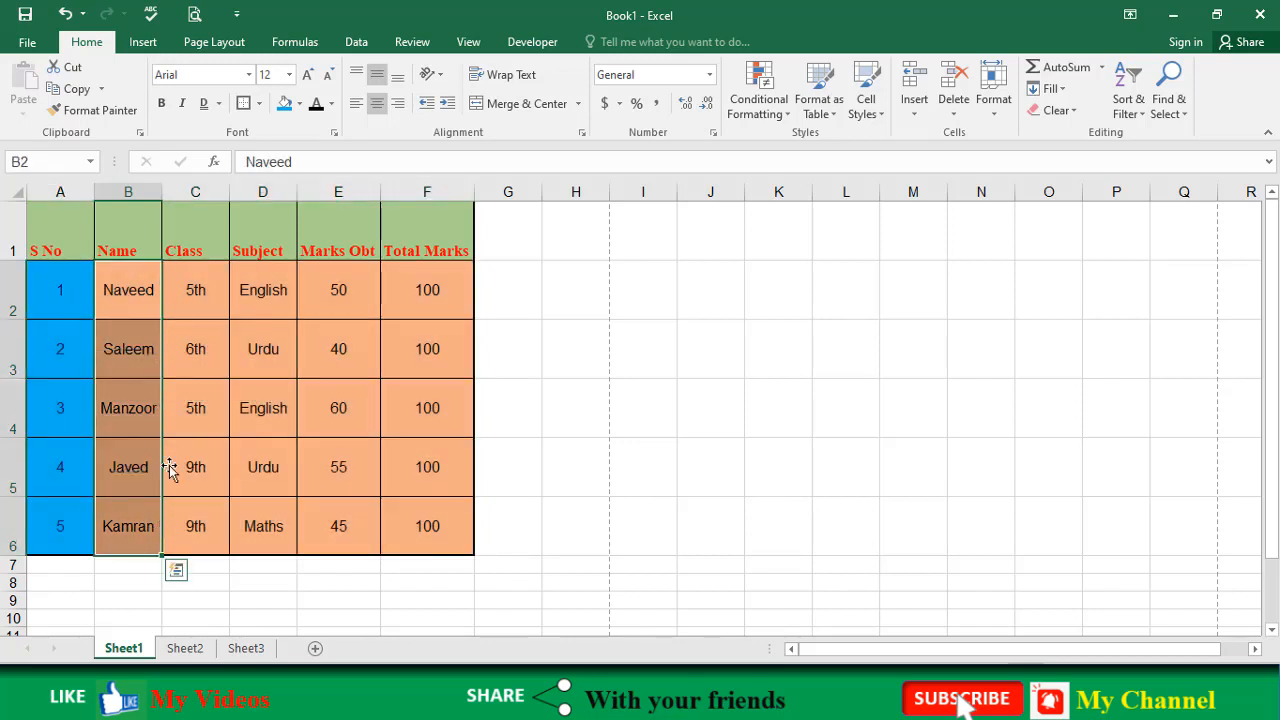
left_click(356, 104)
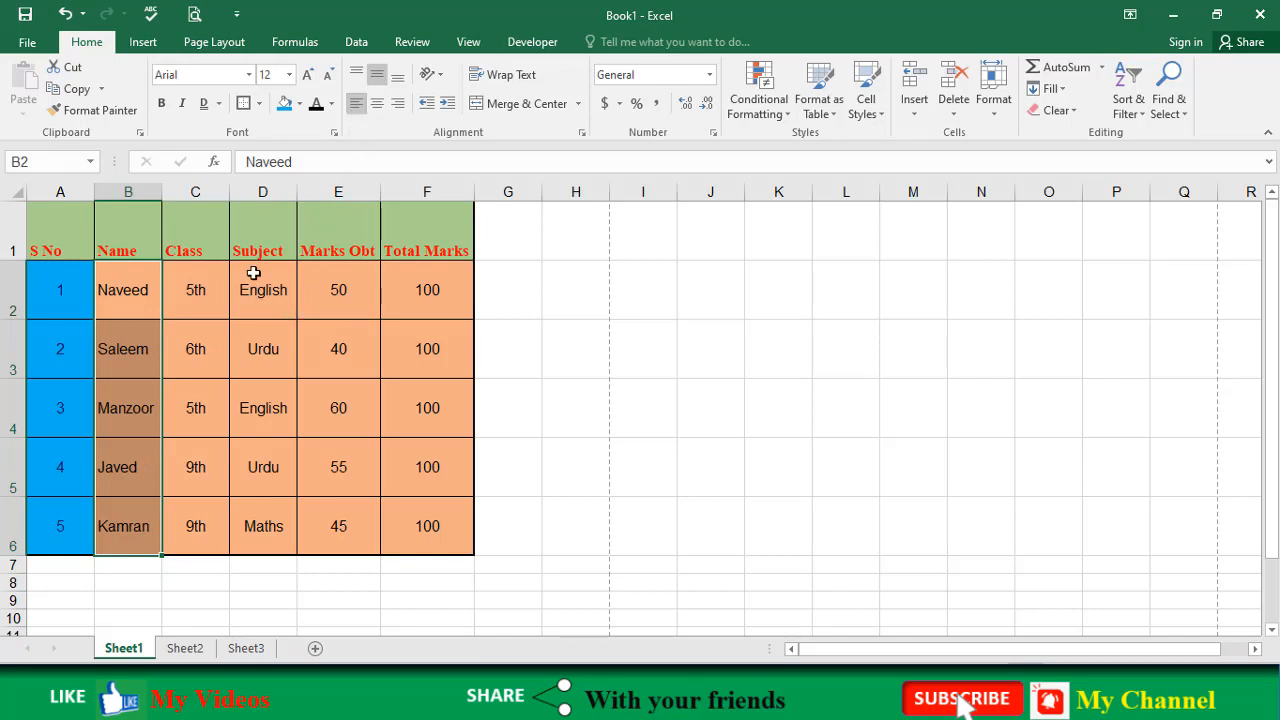
left_click_drag(254, 273, 272, 530)
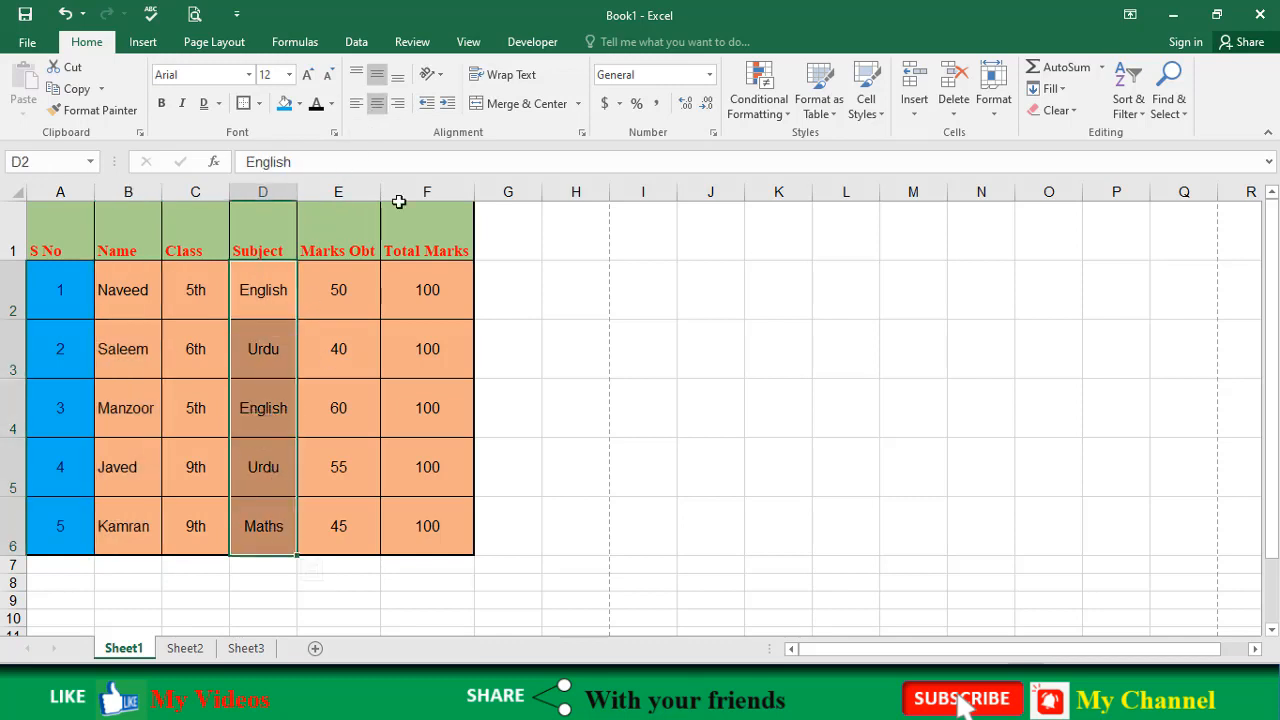
left_click(357, 103)
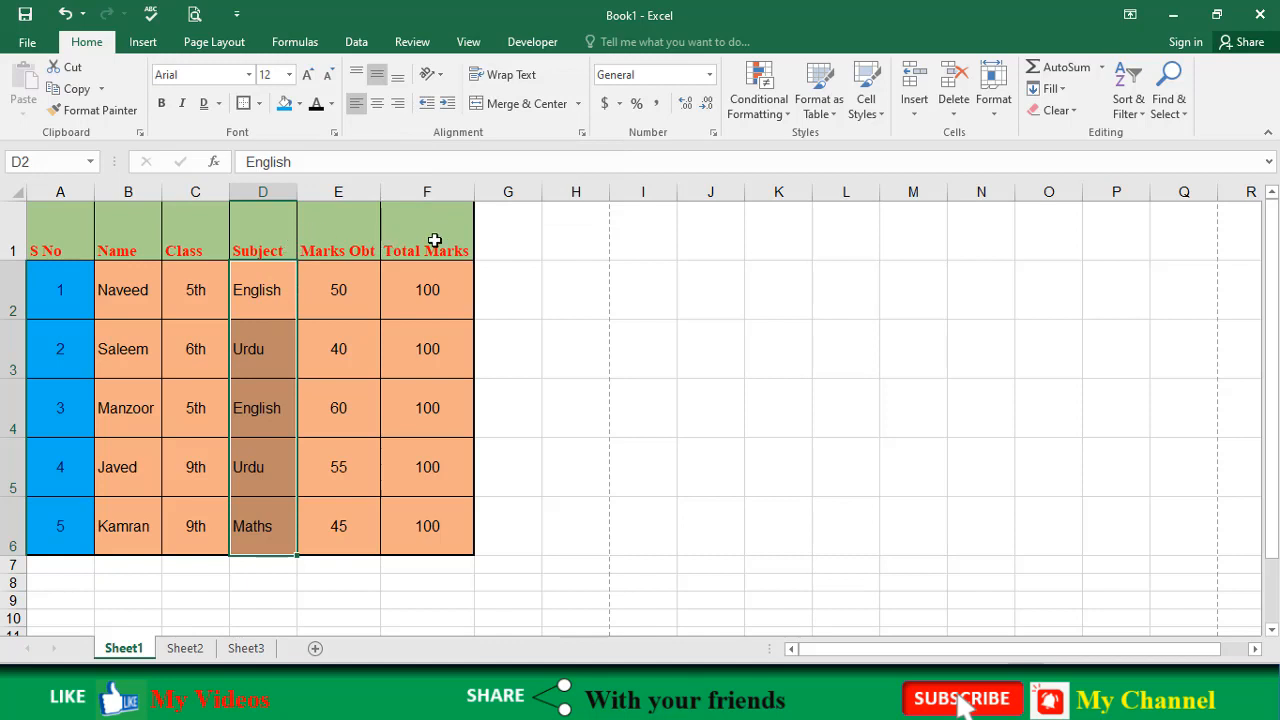
Step: Try the Angle Counterclockwise text orientation on the headings in A1:F1
left_click_drag(72, 248, 427, 246)
left_click(430, 76)
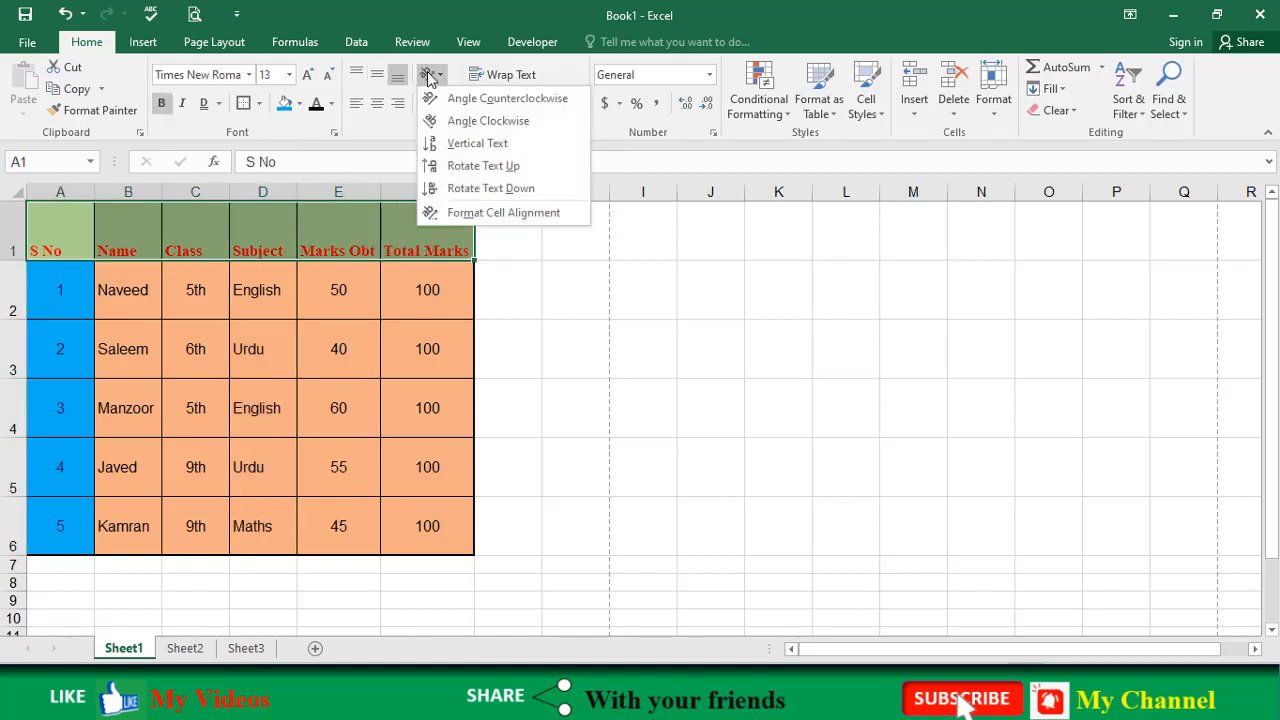
left_click(436, 100)
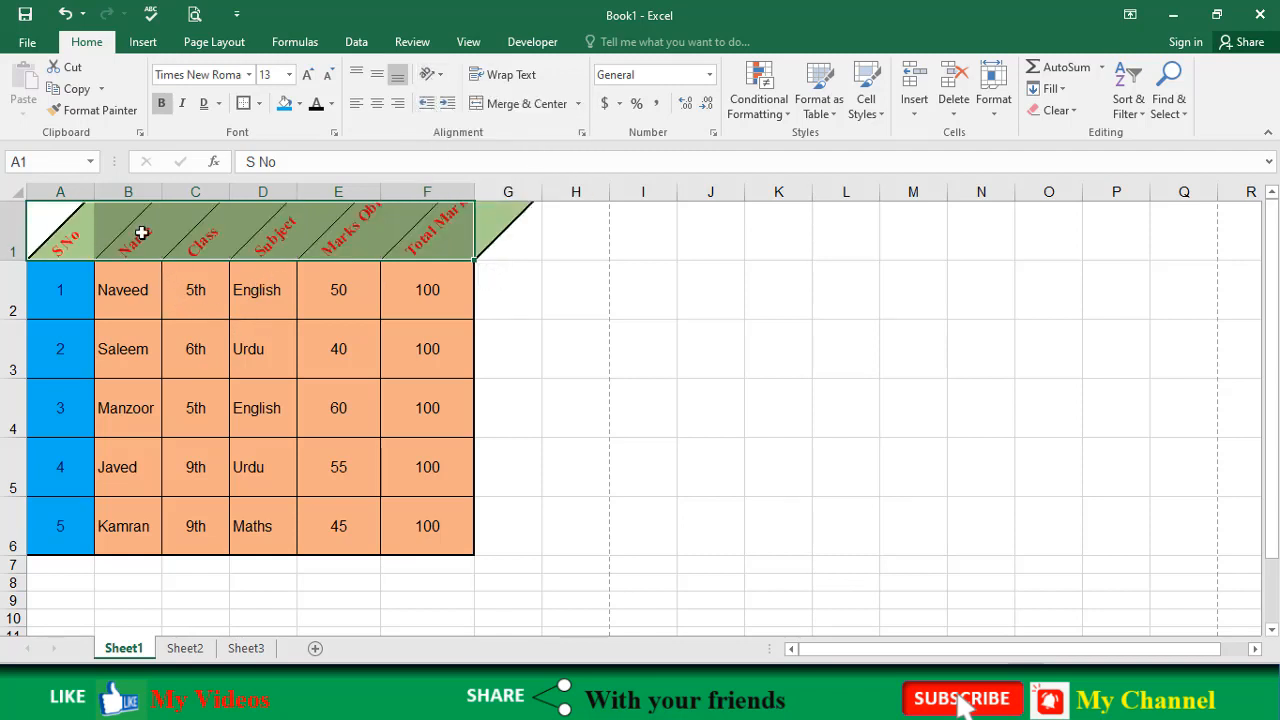
Step: Try the Vertical Text orientation on the headings in A1:F1 and enlarge row 1 to about double its height
left_click(430, 75)
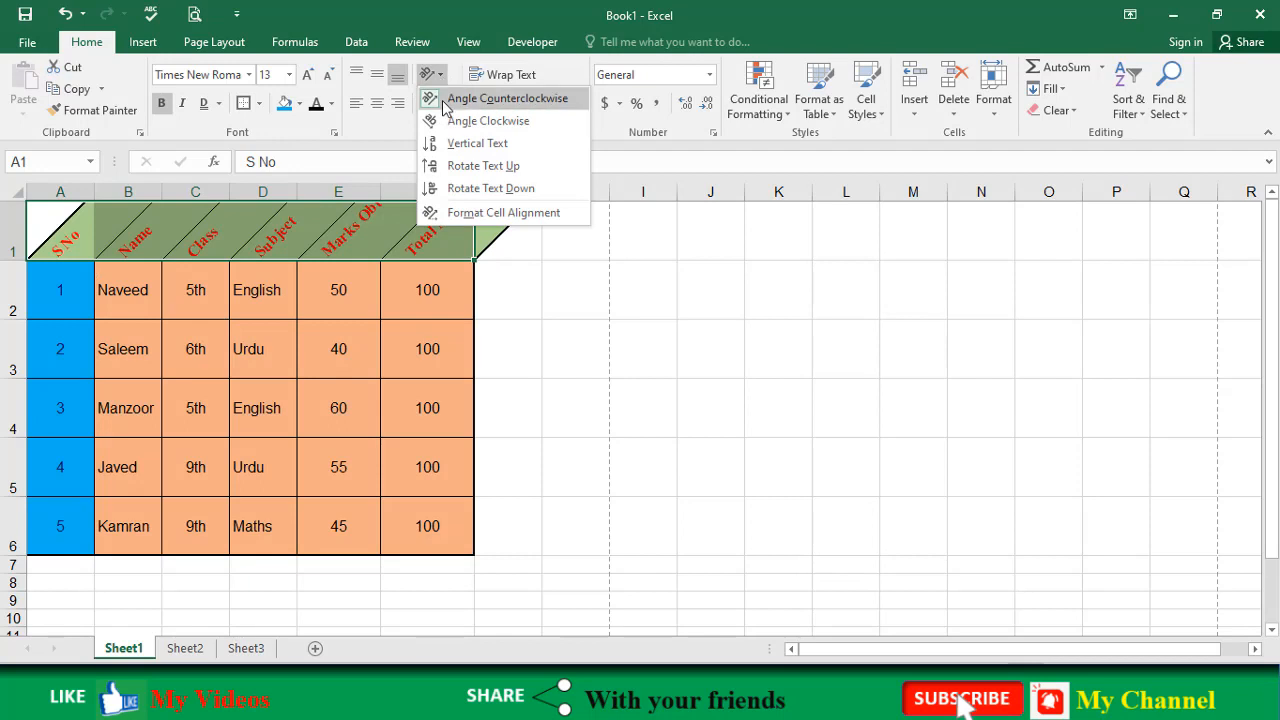
left_click(433, 145)
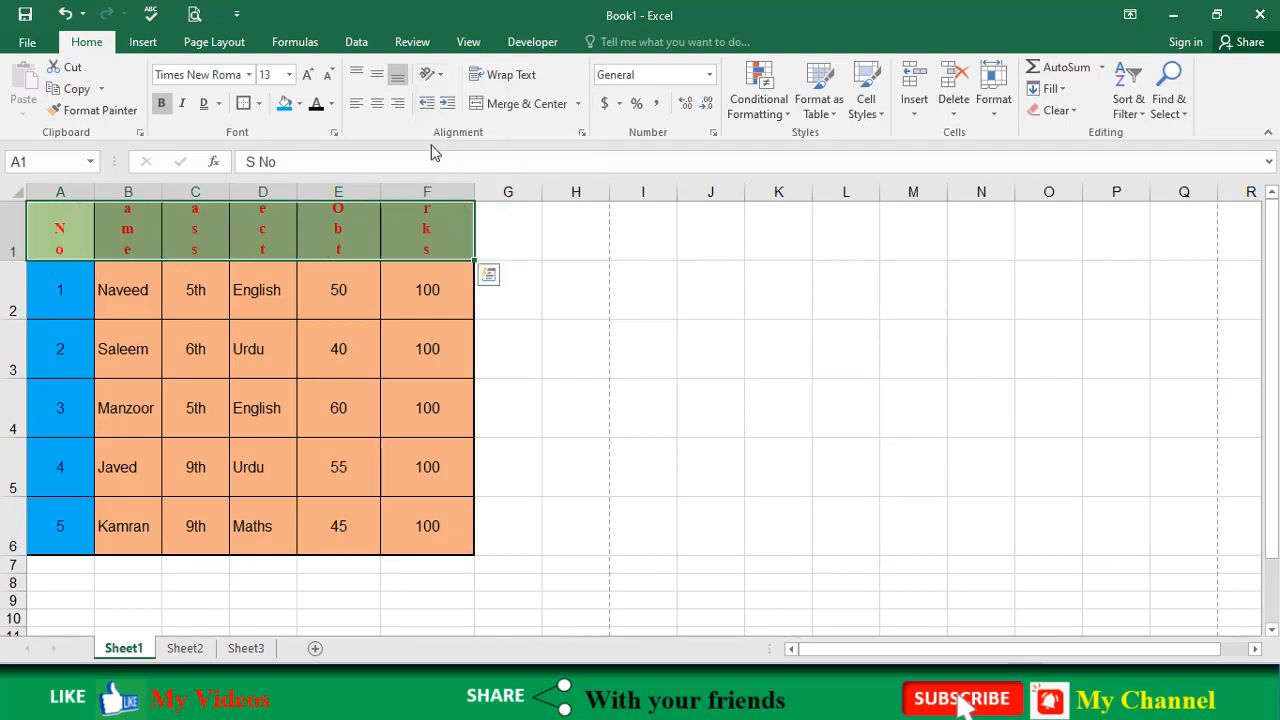
left_click_drag(14, 258, 14, 320)
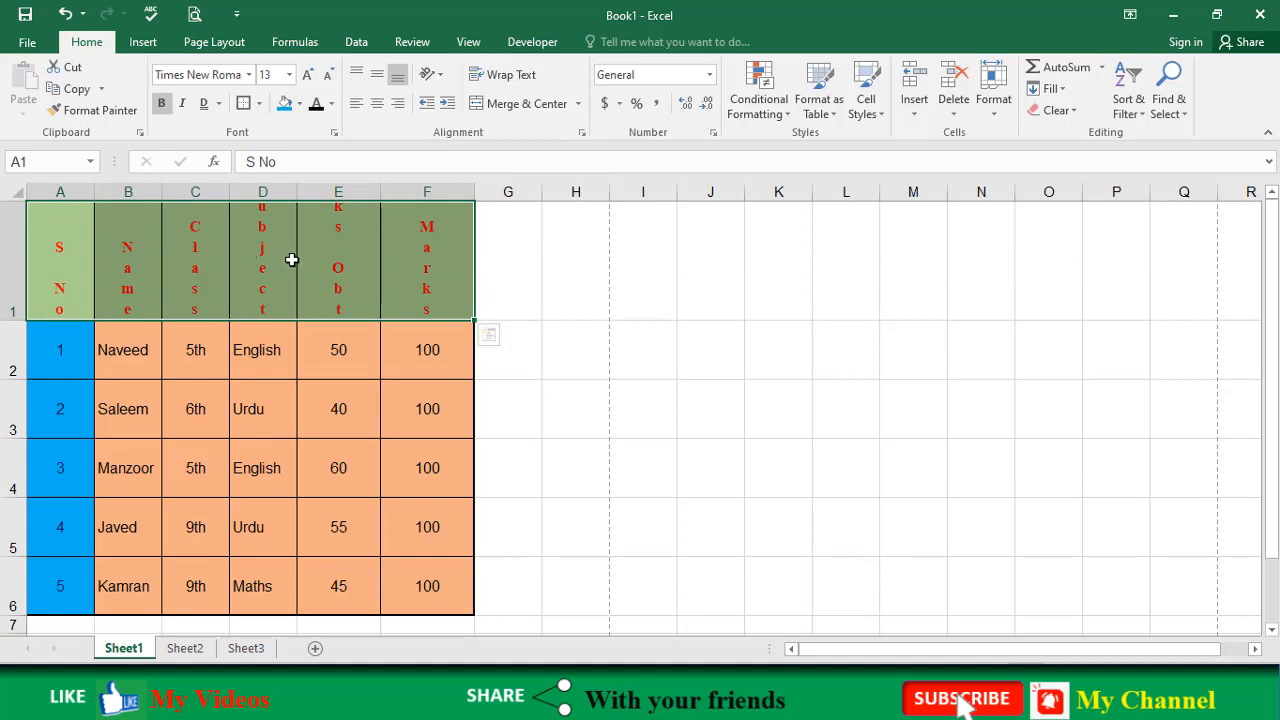
Step: Try Rotate Text Up and Rotate Text Down on the headings in A1:F1
left_click(438, 75)
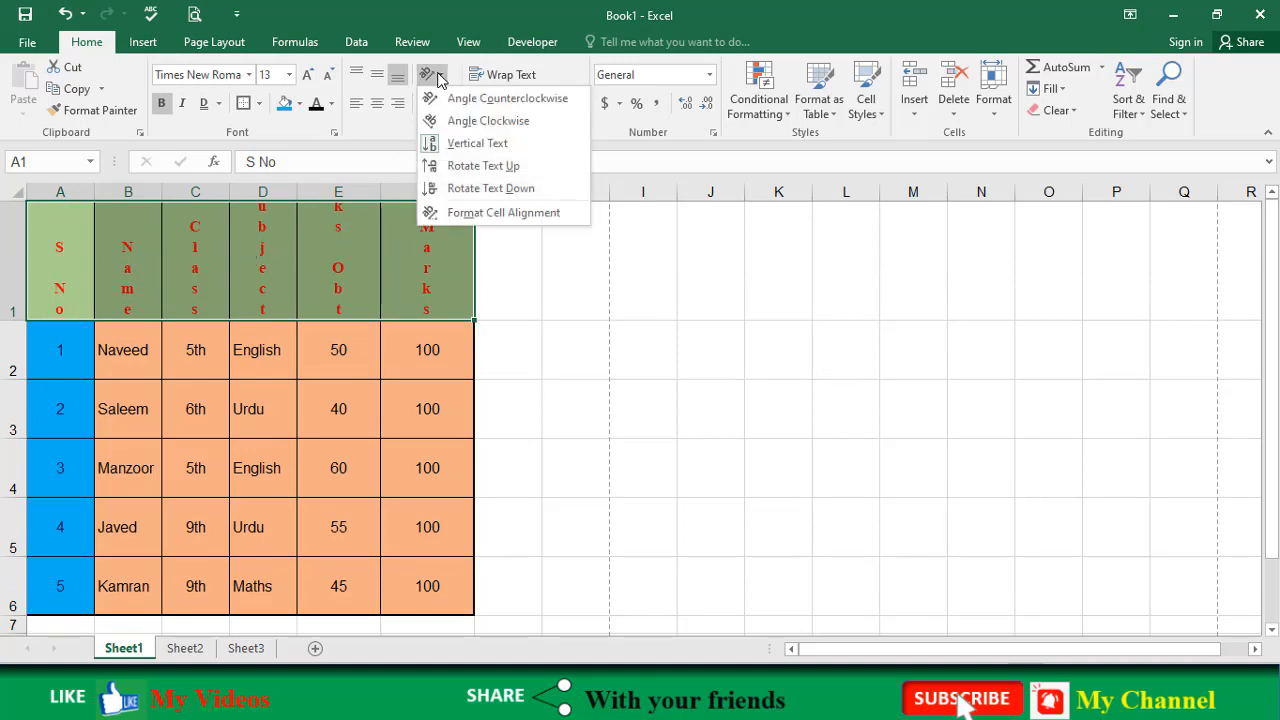
left_click(436, 166)
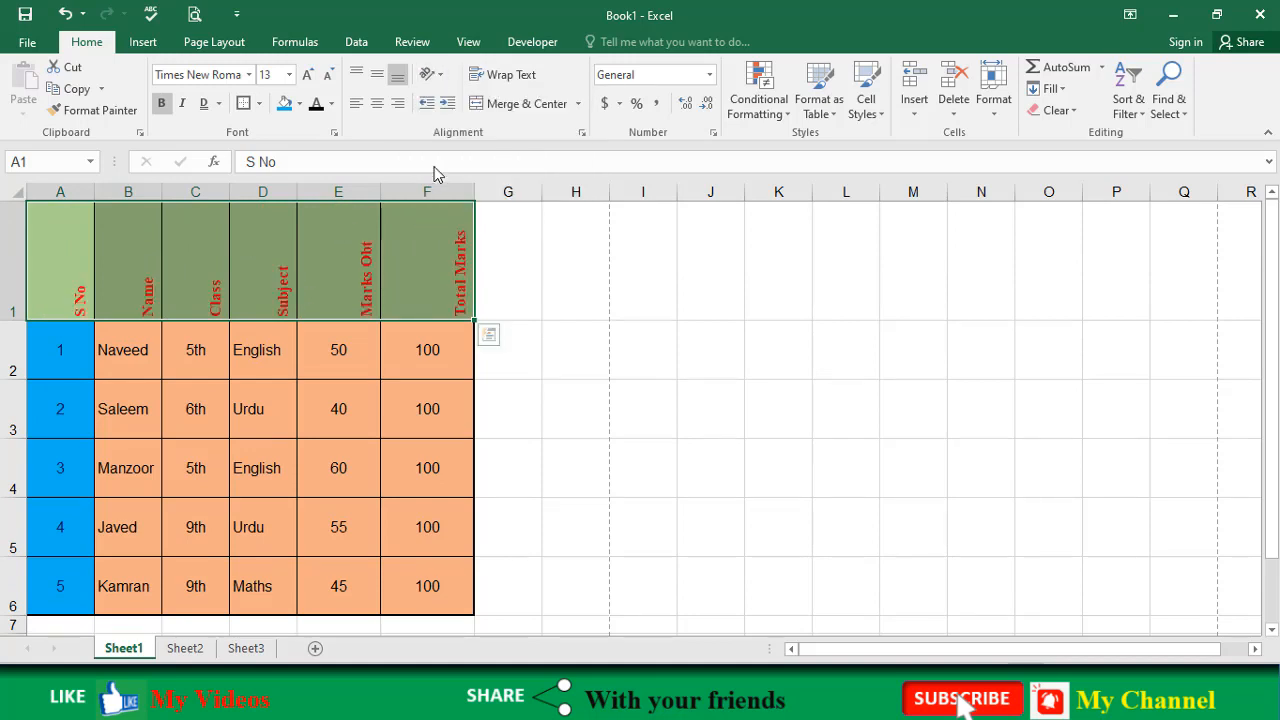
left_click(436, 76)
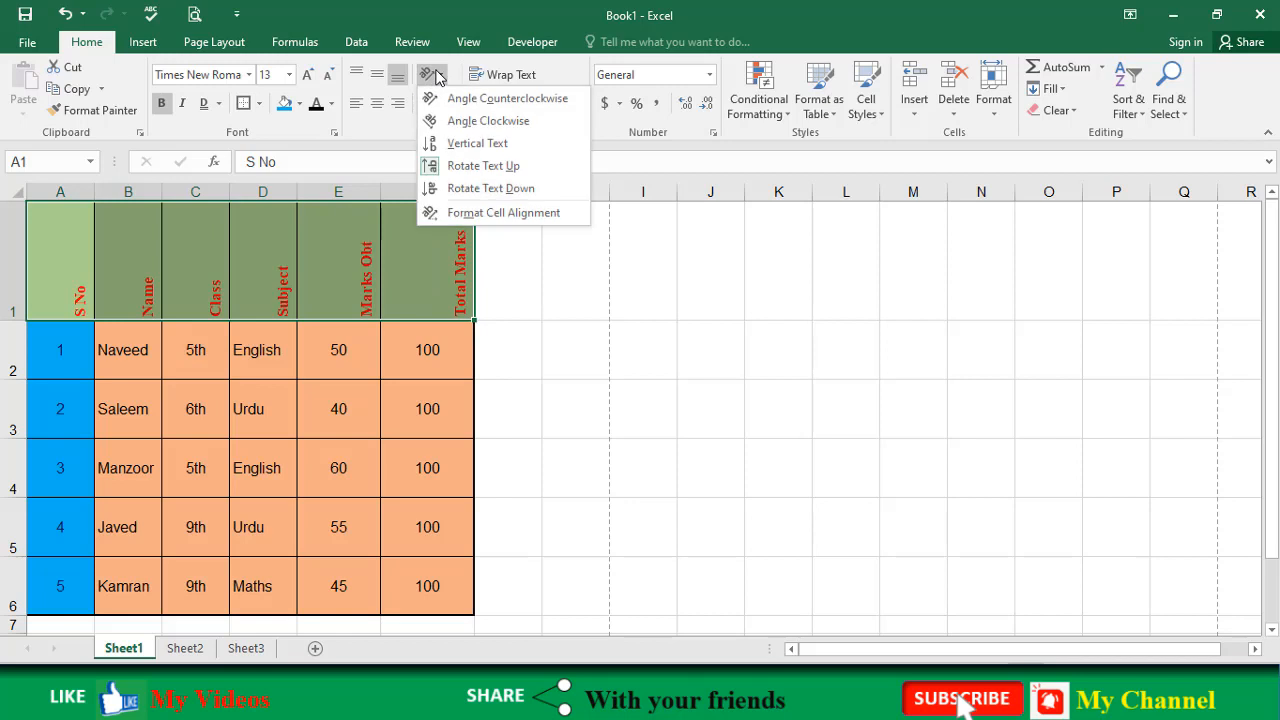
left_click(436, 189)
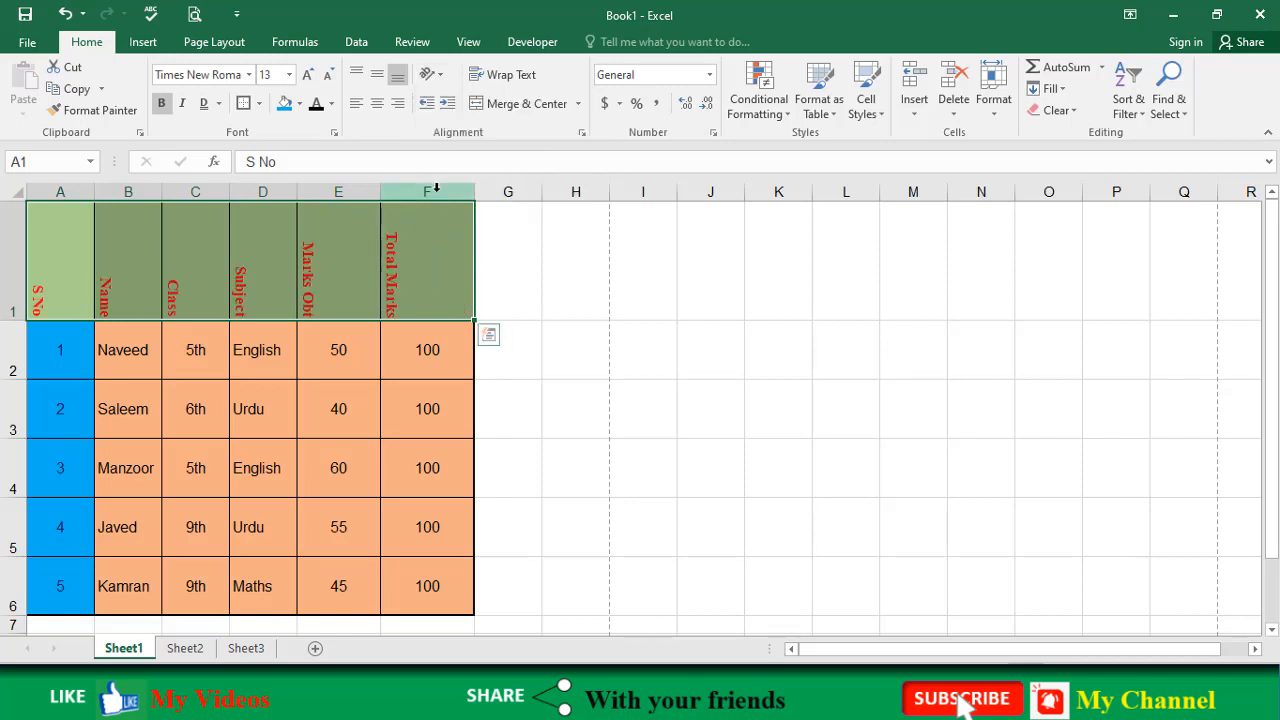
Step: Undo the heading orientation changes and the row 1 height change to restore horizontal headings
left_click(436, 77)
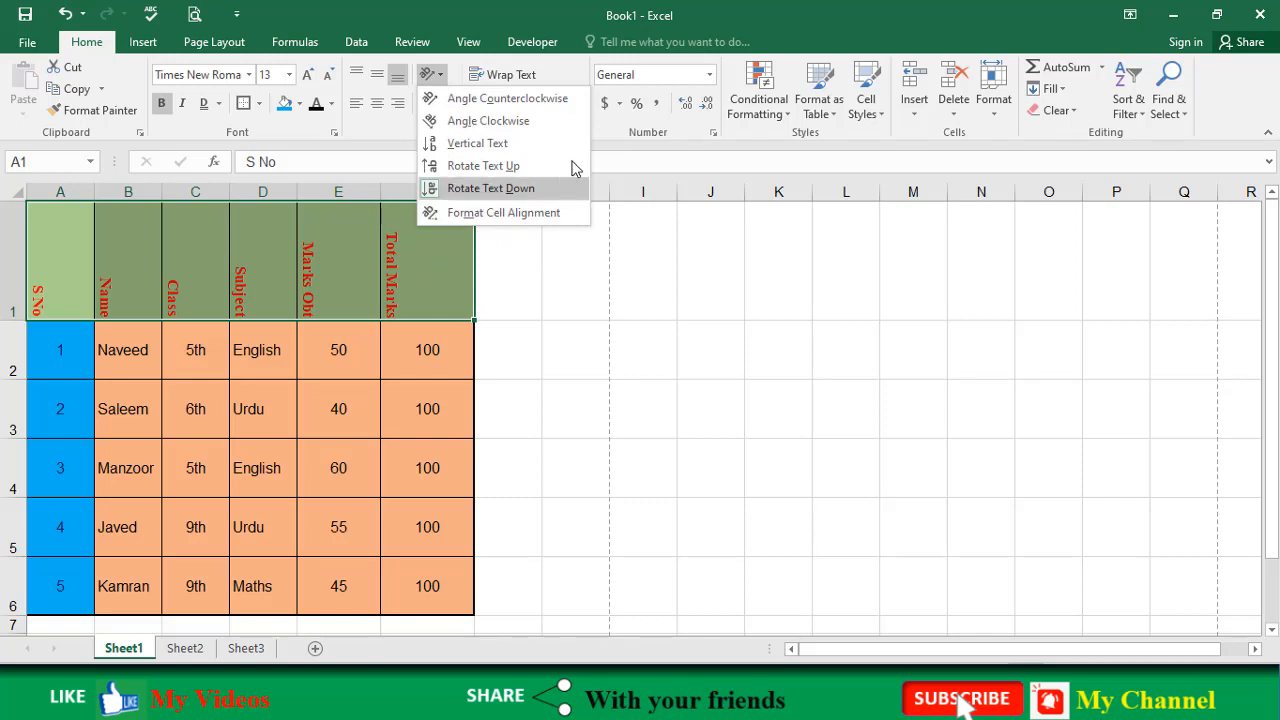
left_click(428, 82)
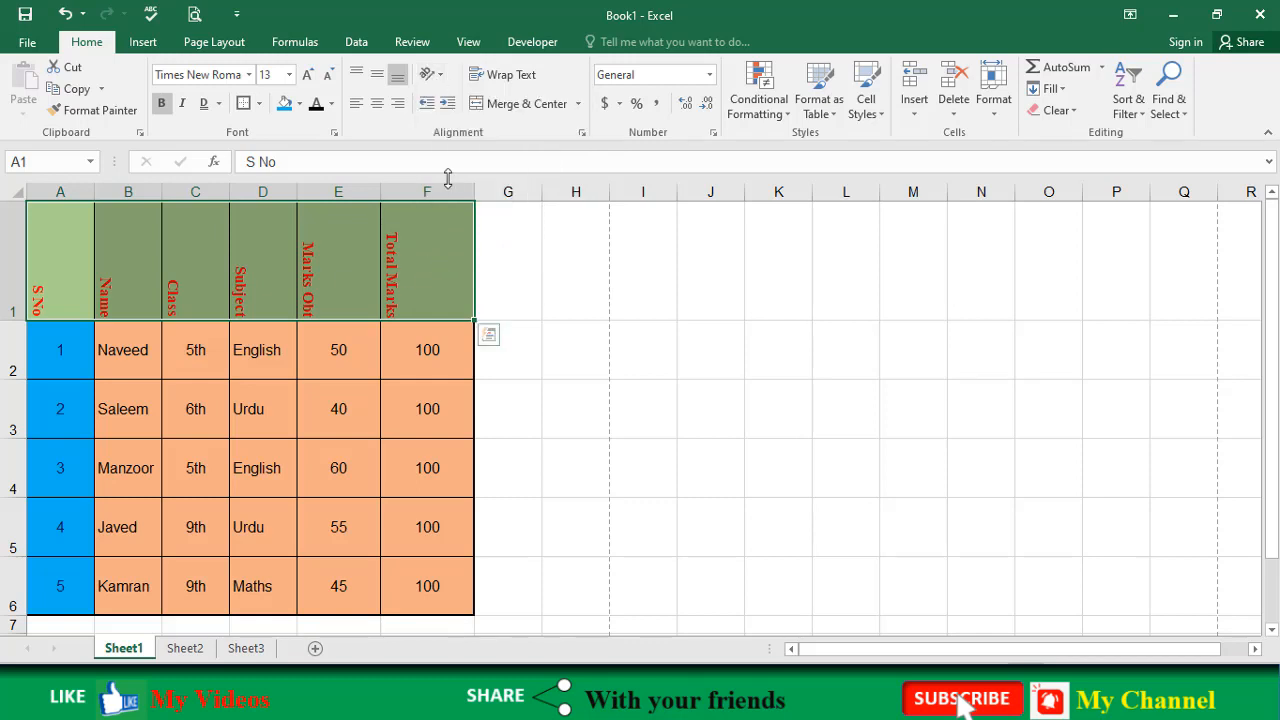
key("ctrl+z")
key("ctrl+z")
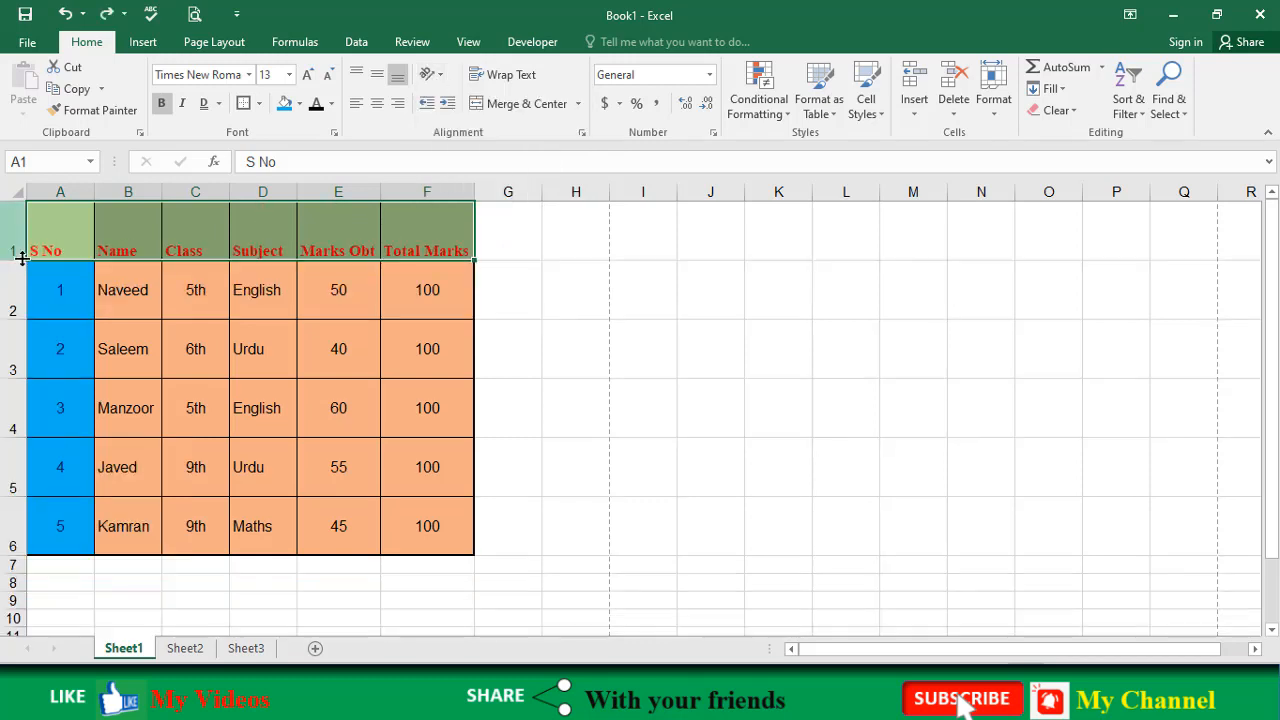
Step: Reduce rows 1 to 6 together to about half their height, keeping them equal
left_click_drag(14, 230, 20, 545)
mouse_move(4, 489)
left_mouse_down()
mouse_move(14, 494)
mouse_move(16, 467)
left_mouse_up()
left_click(376, 302)
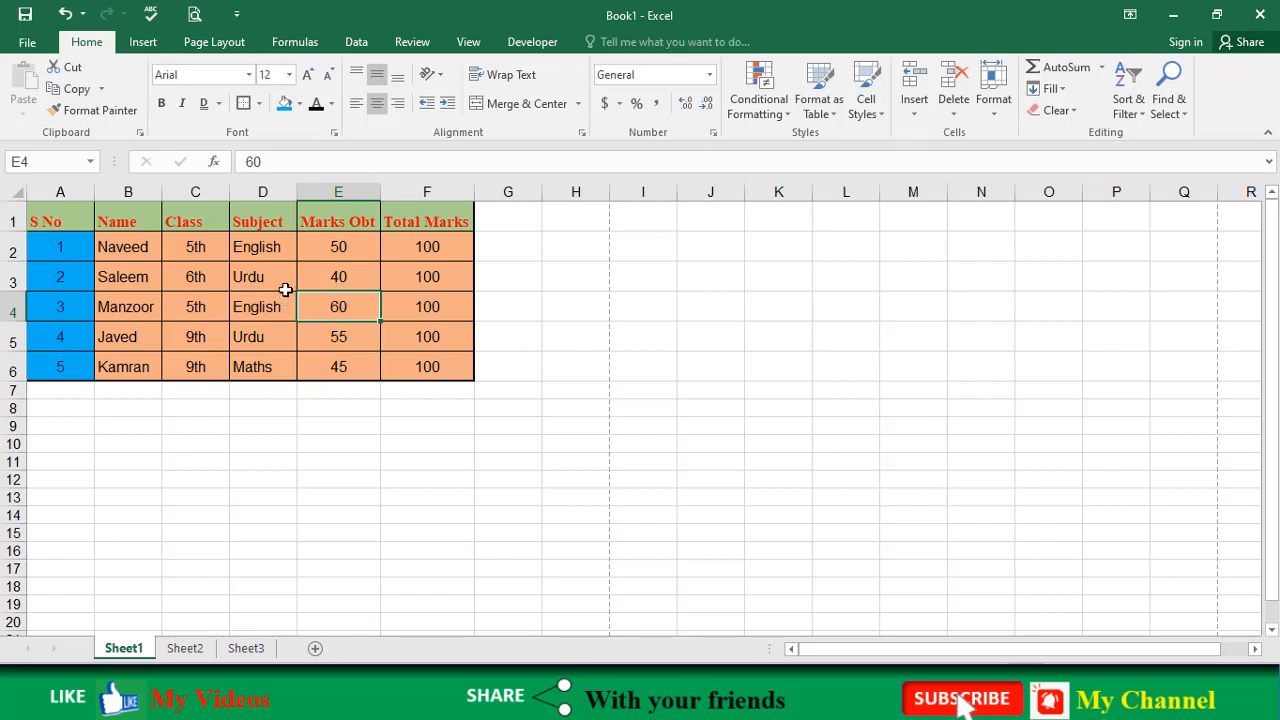
Step: Widen the Subject column to about double its width, try centering D1:D6, and finish with left alignment
left_click_drag(299, 191, 366, 191)
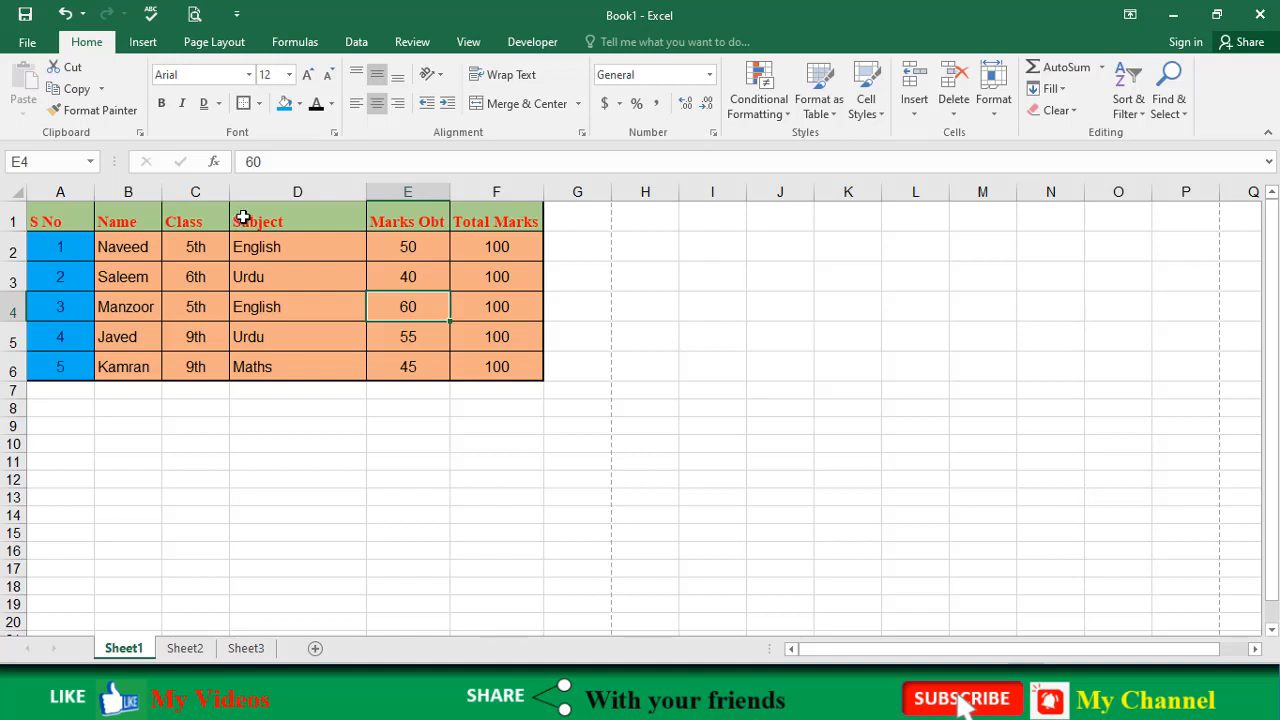
left_click_drag(243, 217, 274, 366)
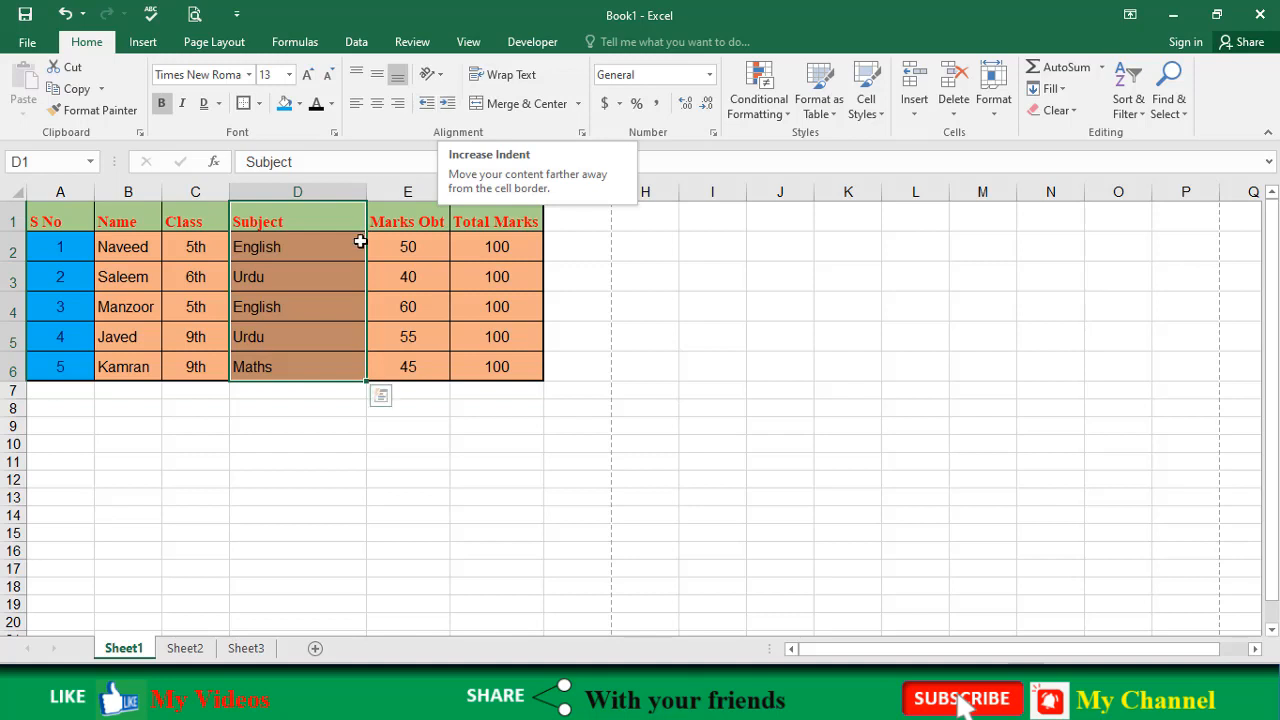
left_click(377, 106)
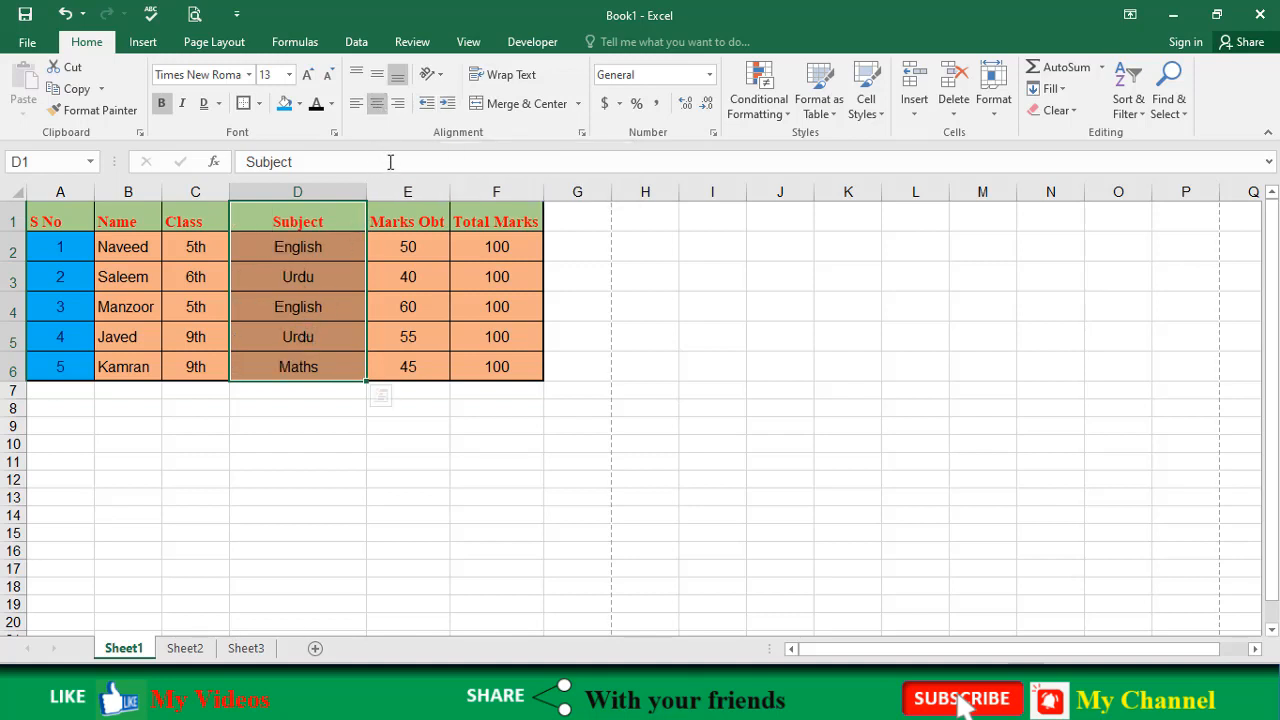
left_click(356, 104)
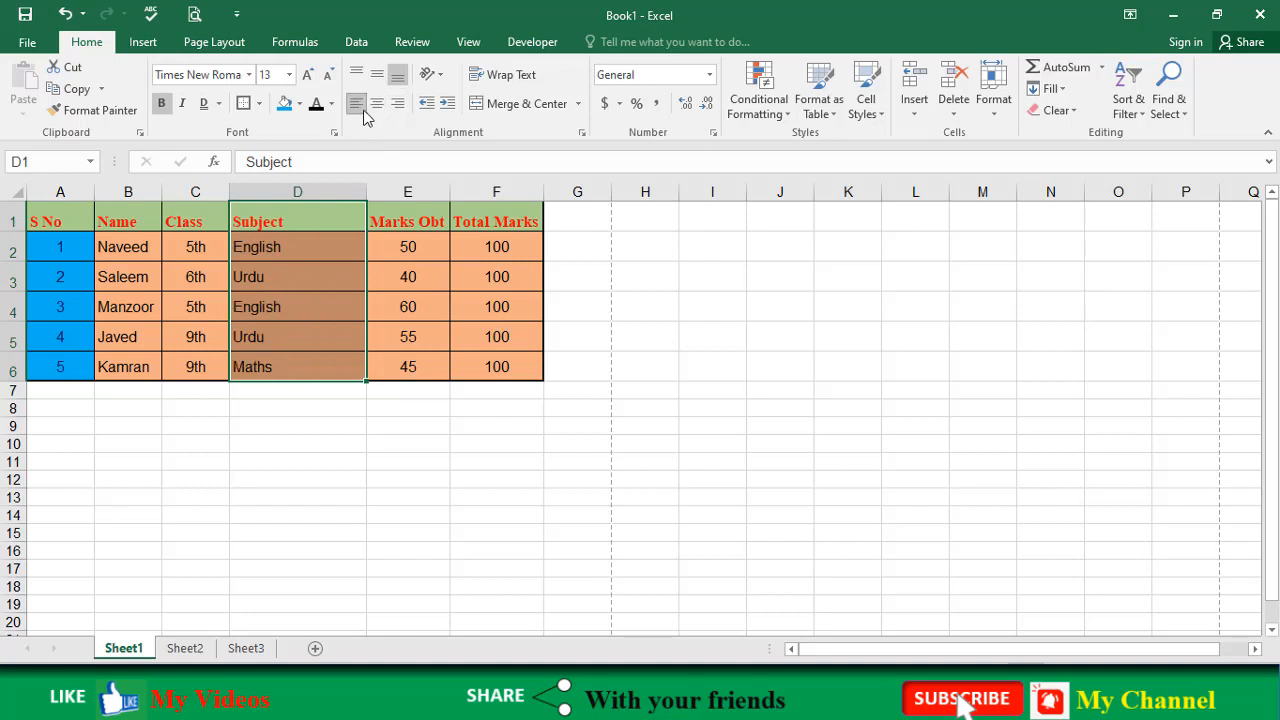
Step: Increase the indent of D1:D6 by three levels, and decrease it by three levels again
left_click(448, 104)
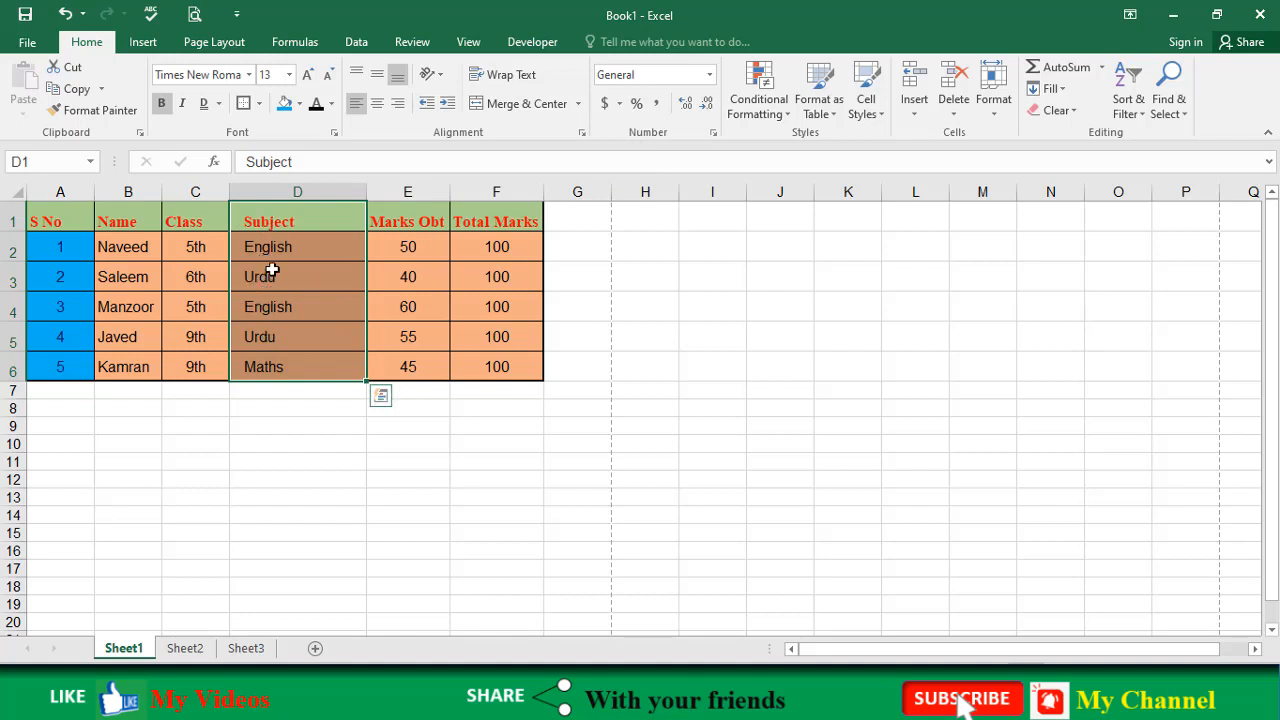
left_click(447, 104)
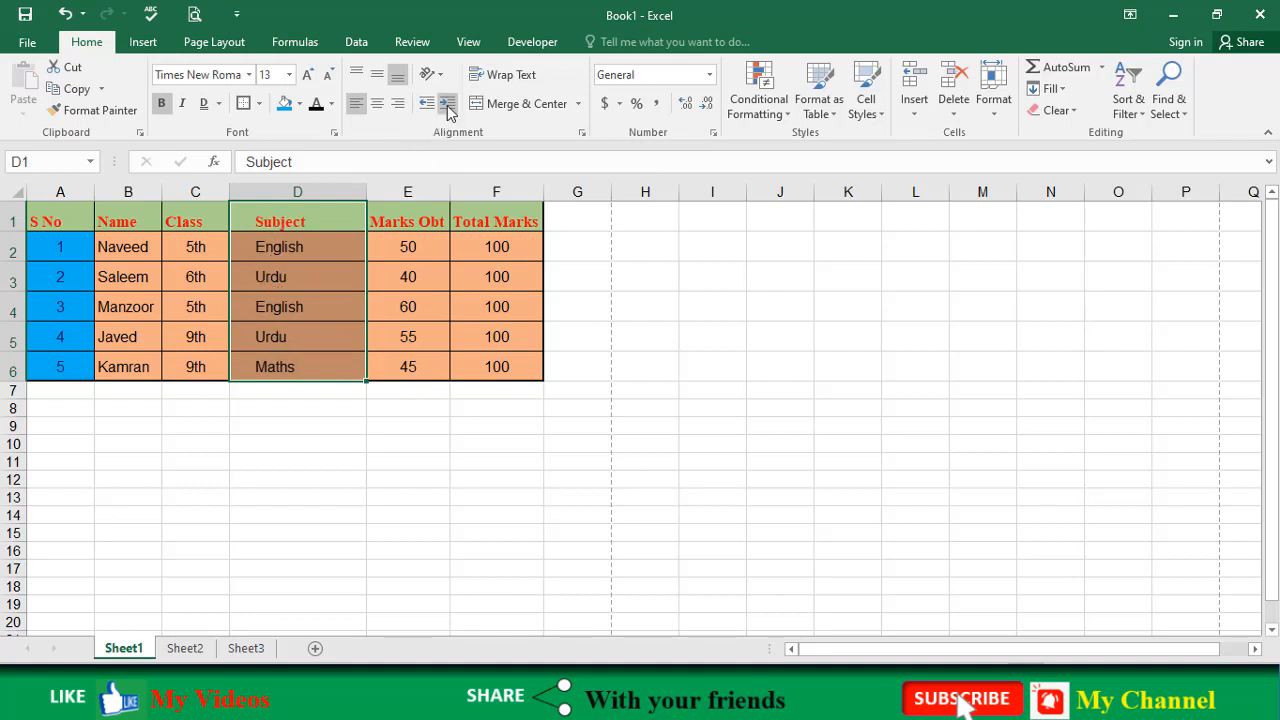
left_click(447, 104)
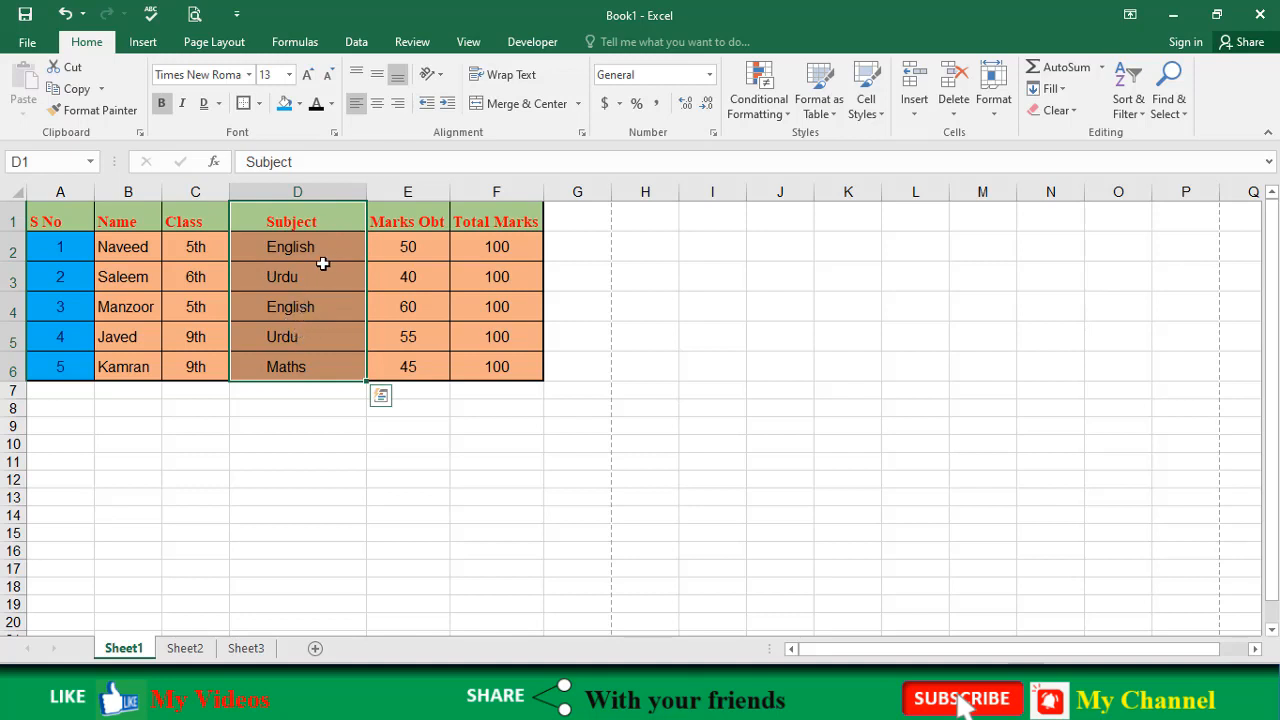
left_click(424, 107)
left_click(424, 107)
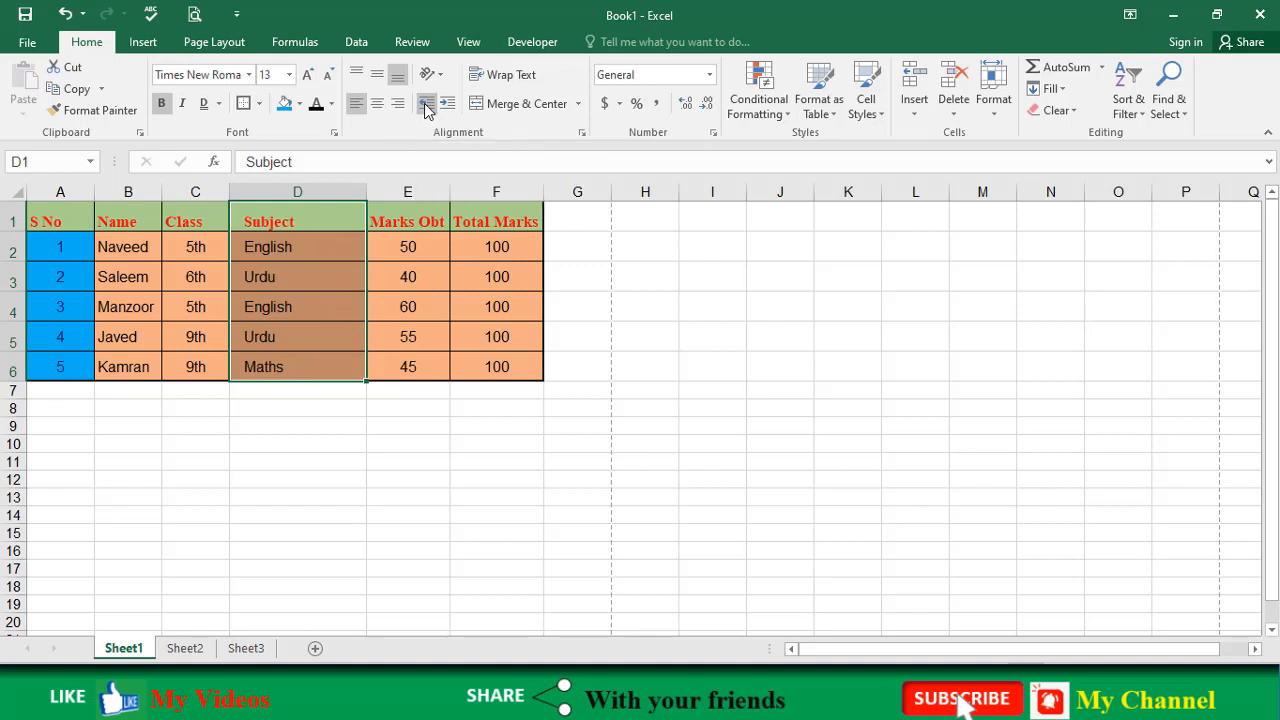
left_click(424, 103)
Step: Try left alignment on the total marks in F2:F6 and set them to right alignment
left_click(507, 248)
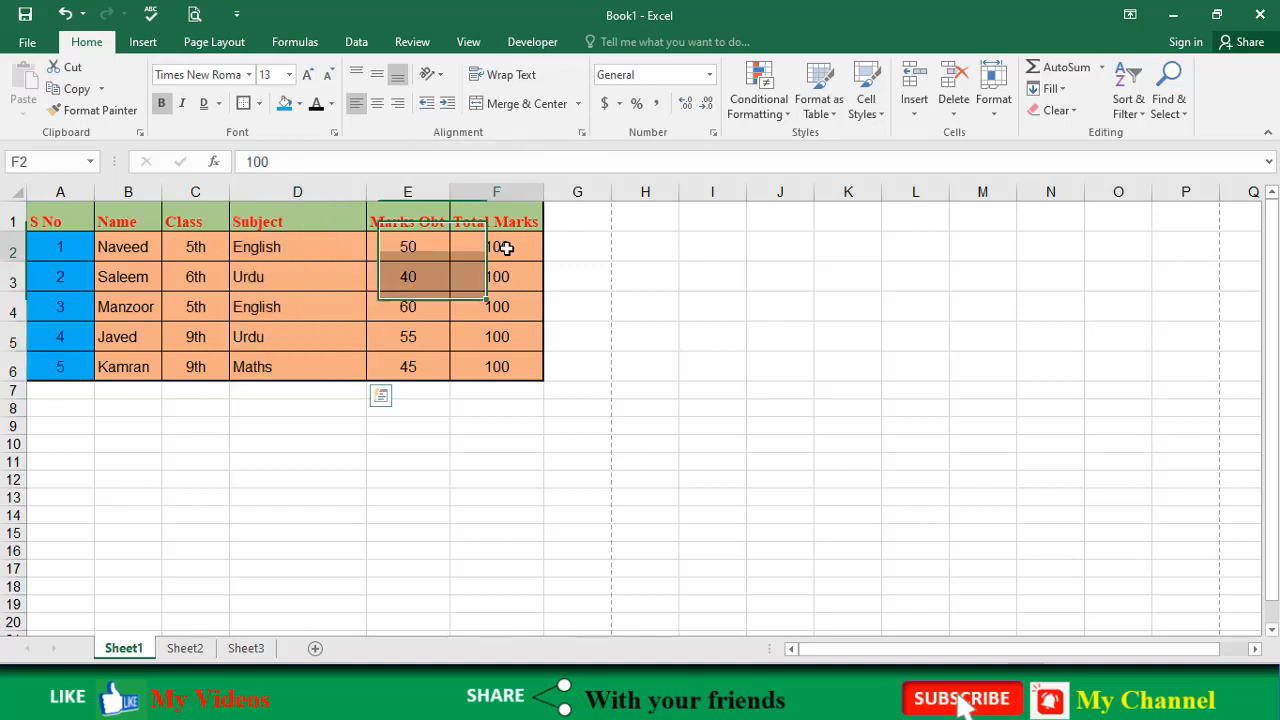
left_click_drag(507, 248, 502, 362)
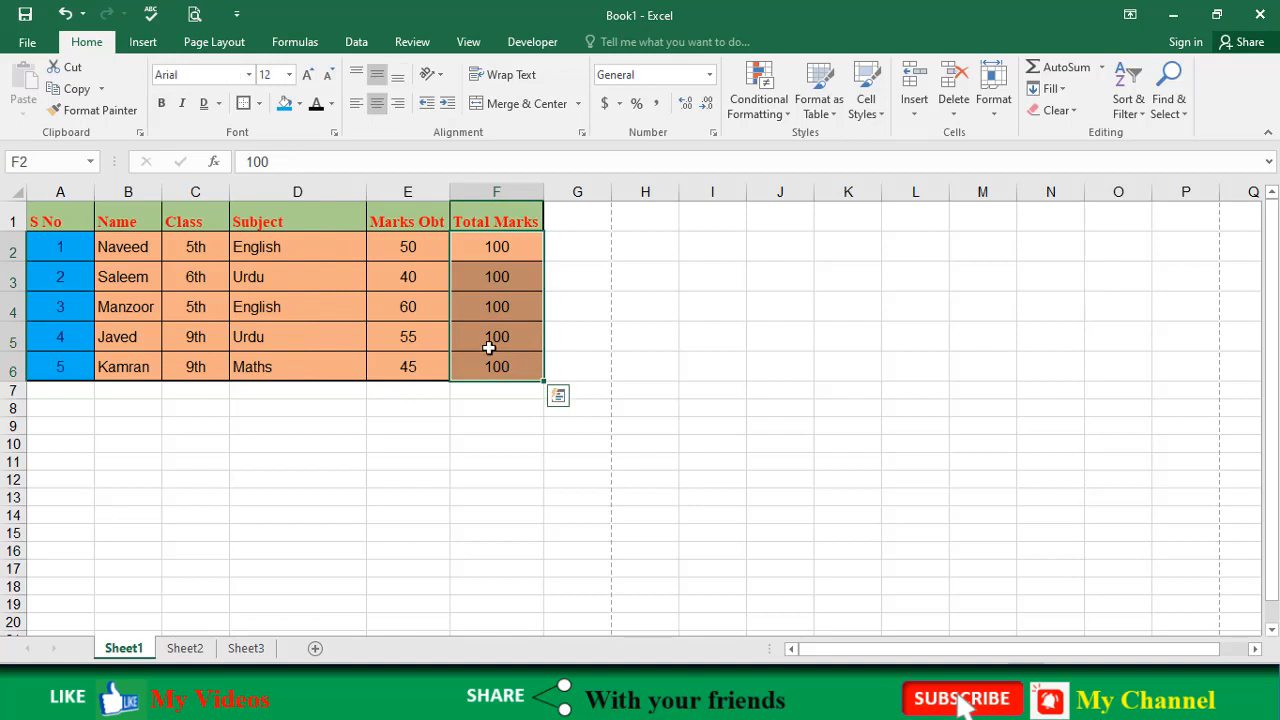
left_click(356, 104)
left_click(397, 107)
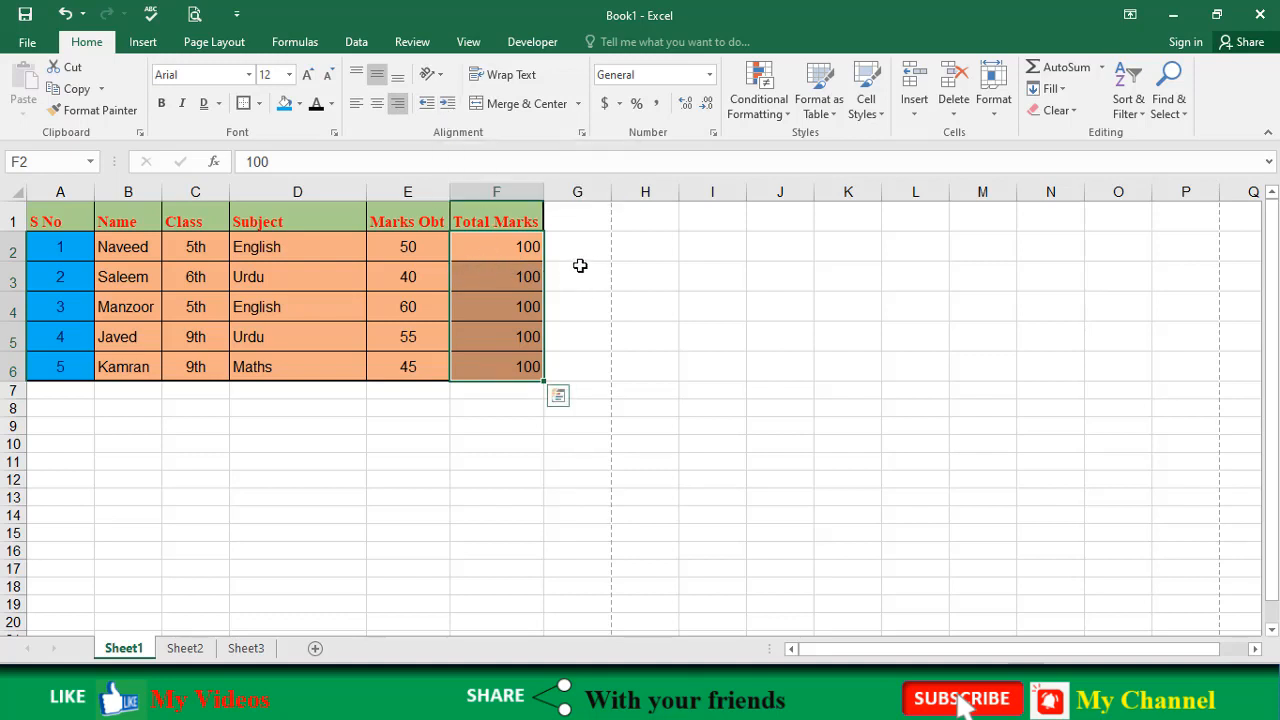
Step: Increase the indent of the right-aligned values in F2:F6 by two levels, and decrease it by two levels again
left_click(447, 104)
left_click(447, 104)
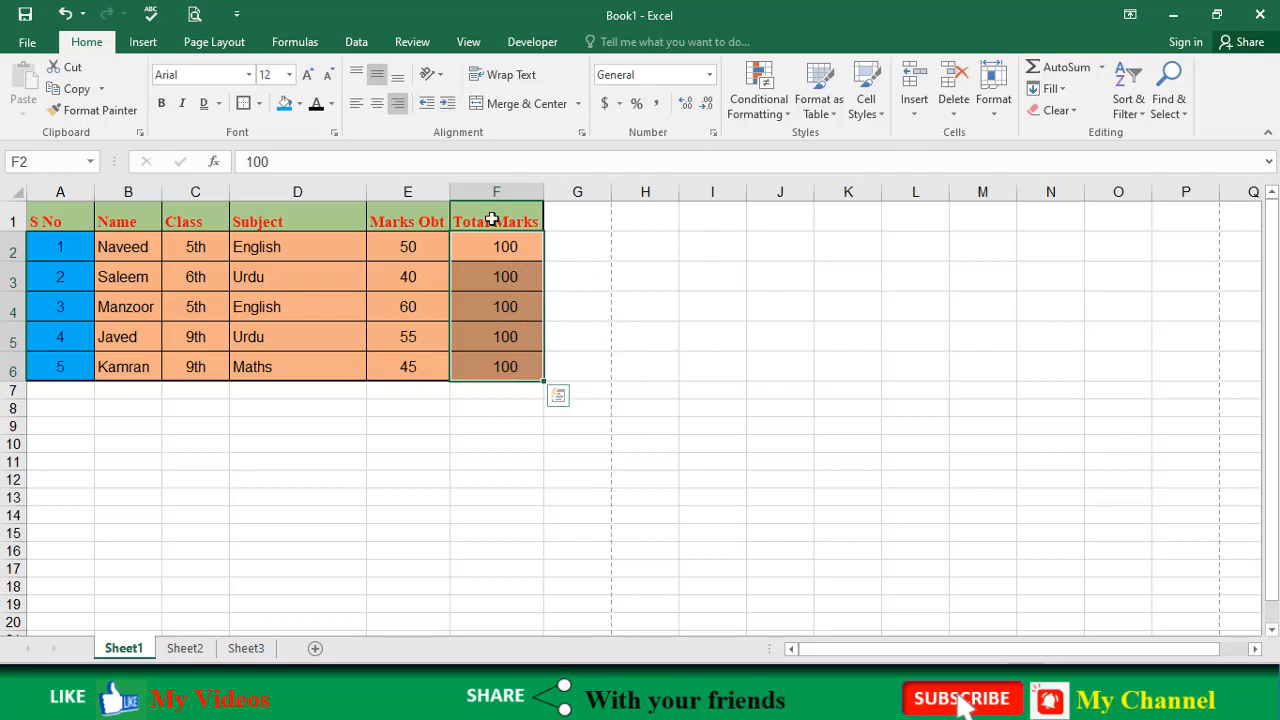
left_click(427, 104)
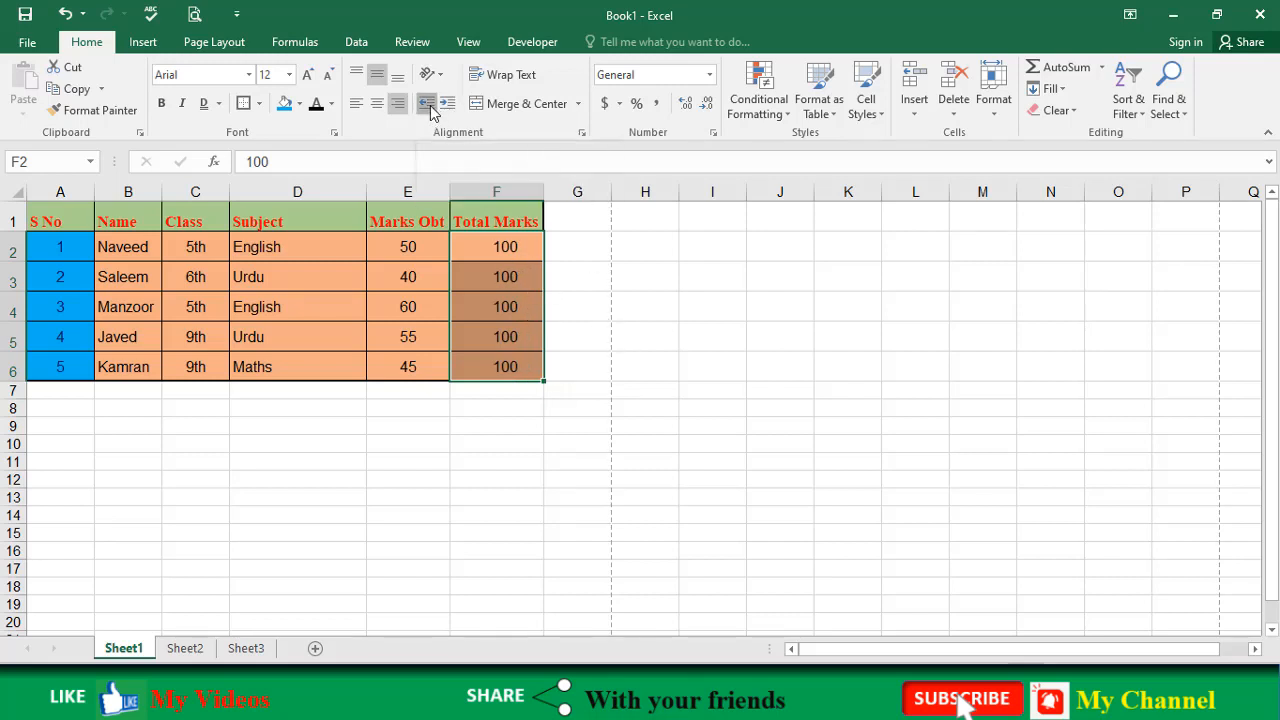
left_click(427, 104)
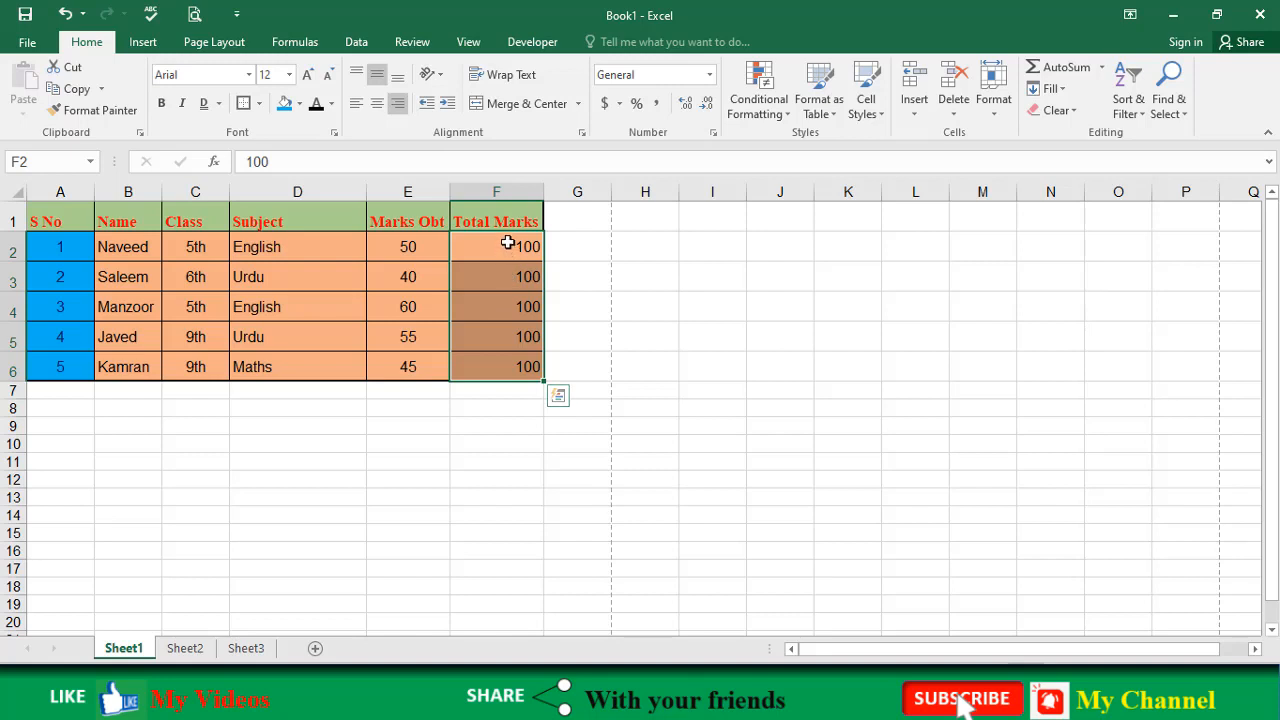
Step: Narrow the Total Marks column until its heading in F1 no longer fits the cell
left_click_drag(508, 243, 508, 363)
left_click(491, 221)
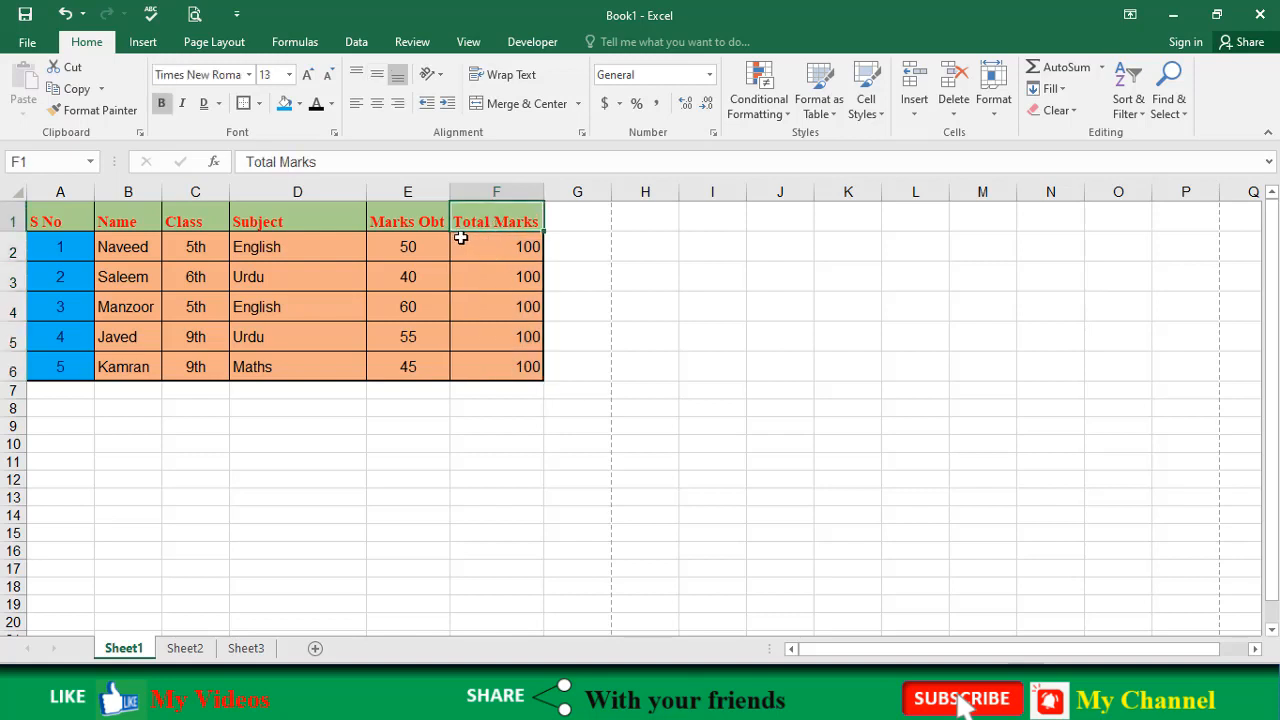
left_click_drag(546, 194, 522, 194)
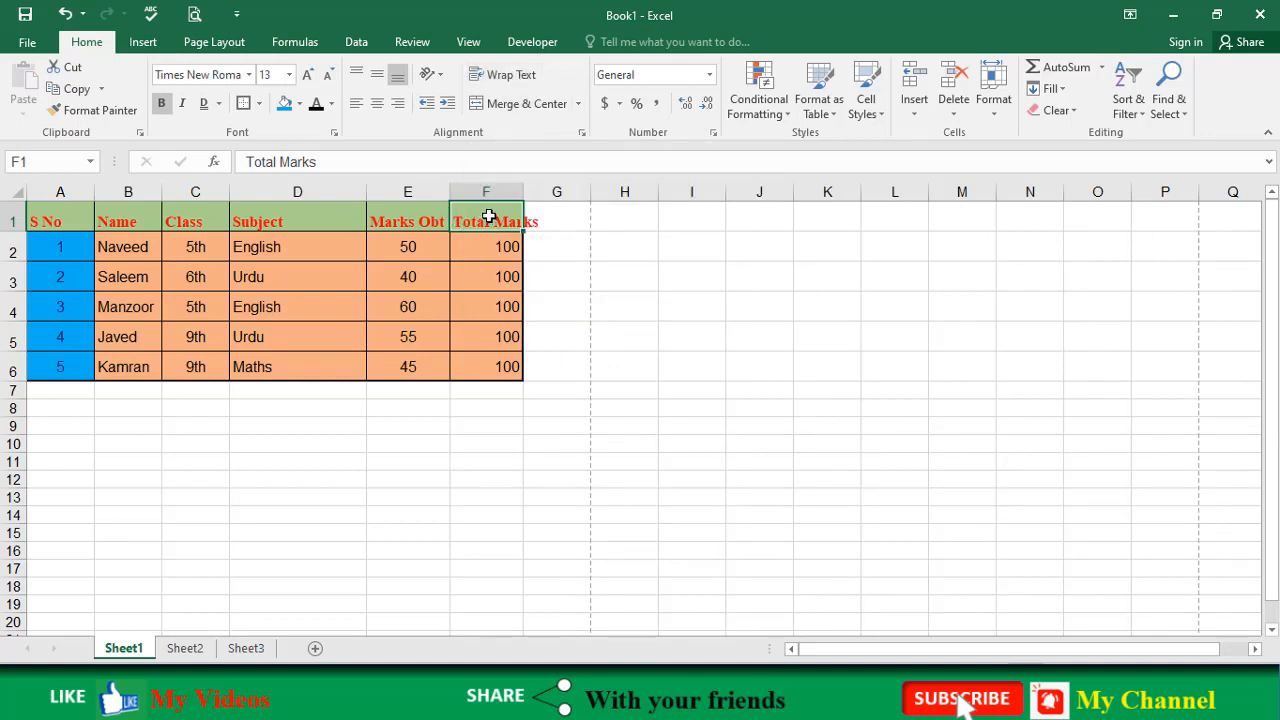
Step: Wrap the Total Marks heading in F1, widen its column to fit the heading on one line, and narrow the column again
left_click(500, 76)
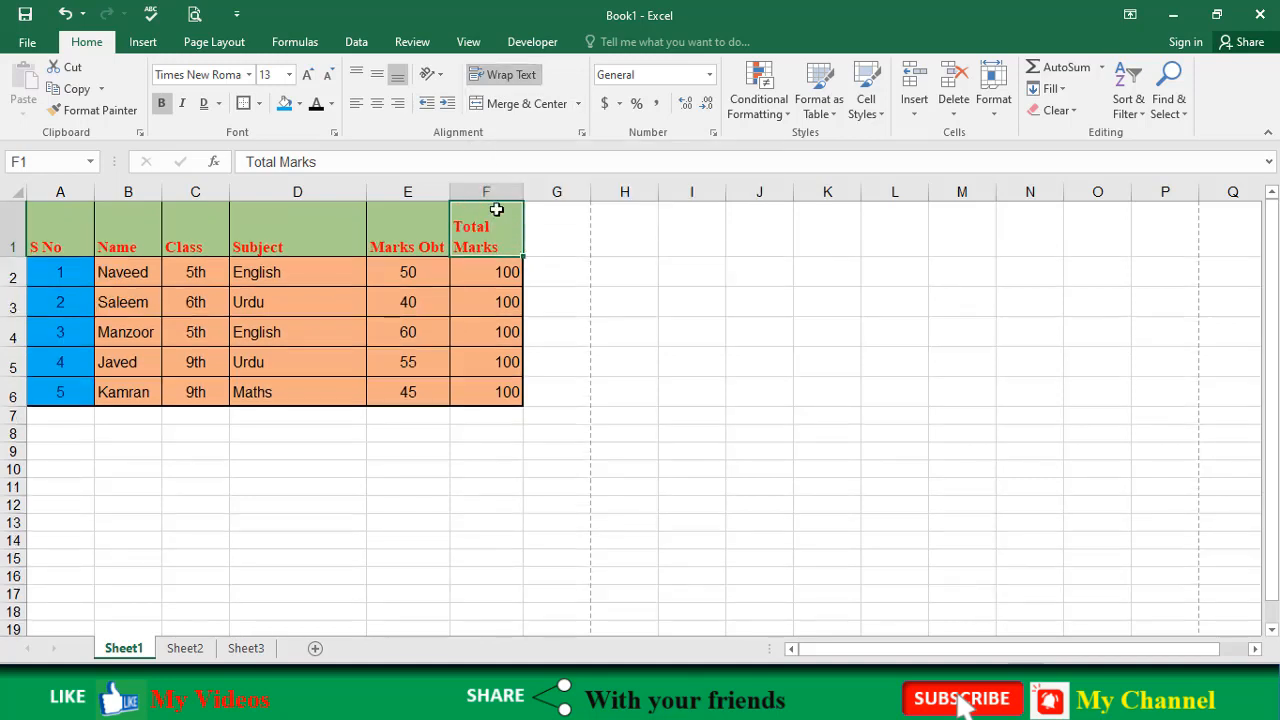
mouse_move(523, 191)
left_mouse_down()
mouse_move(576, 189)
mouse_move(538, 190)
left_mouse_up()
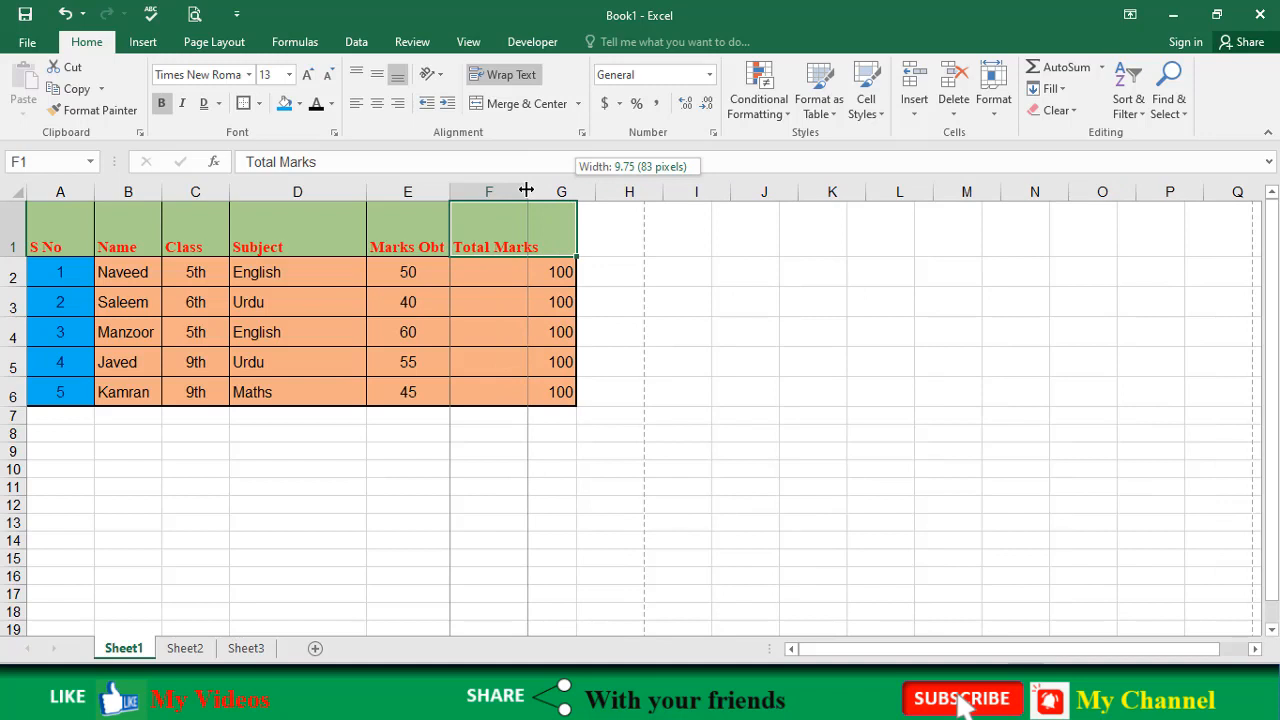
left_click_drag(526, 190, 559, 190)
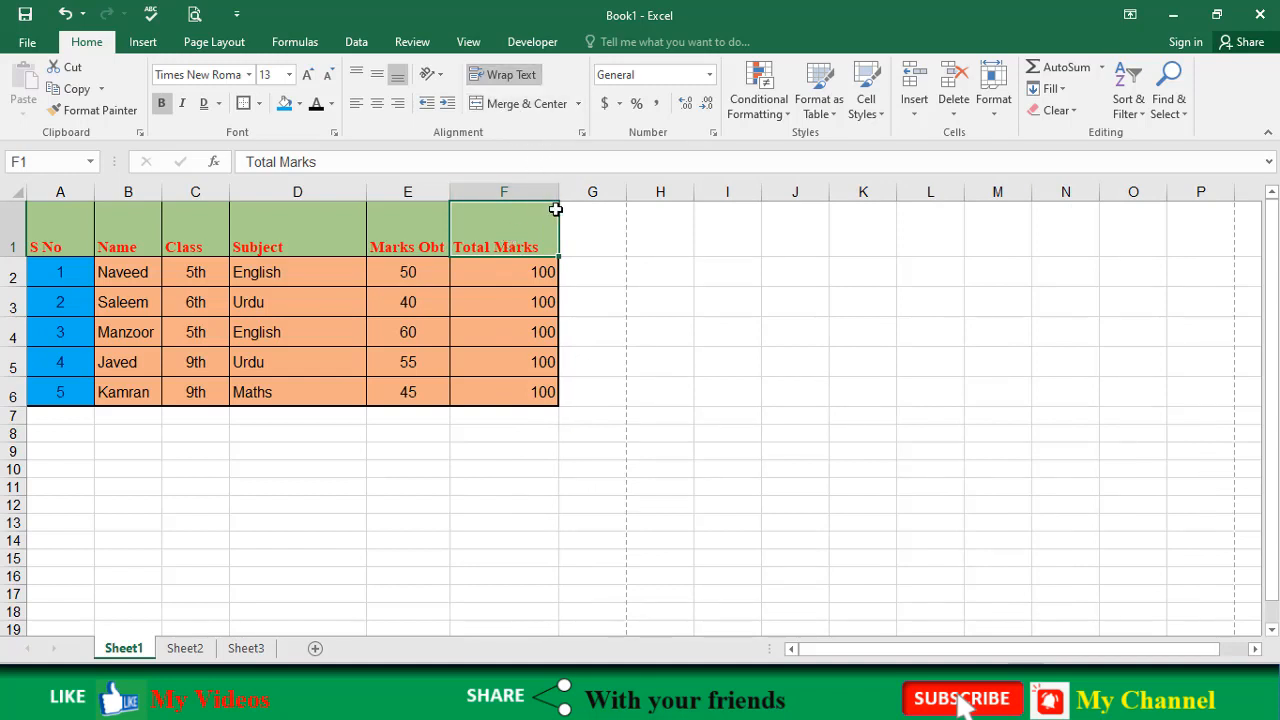
left_click_drag(557, 193, 510, 191)
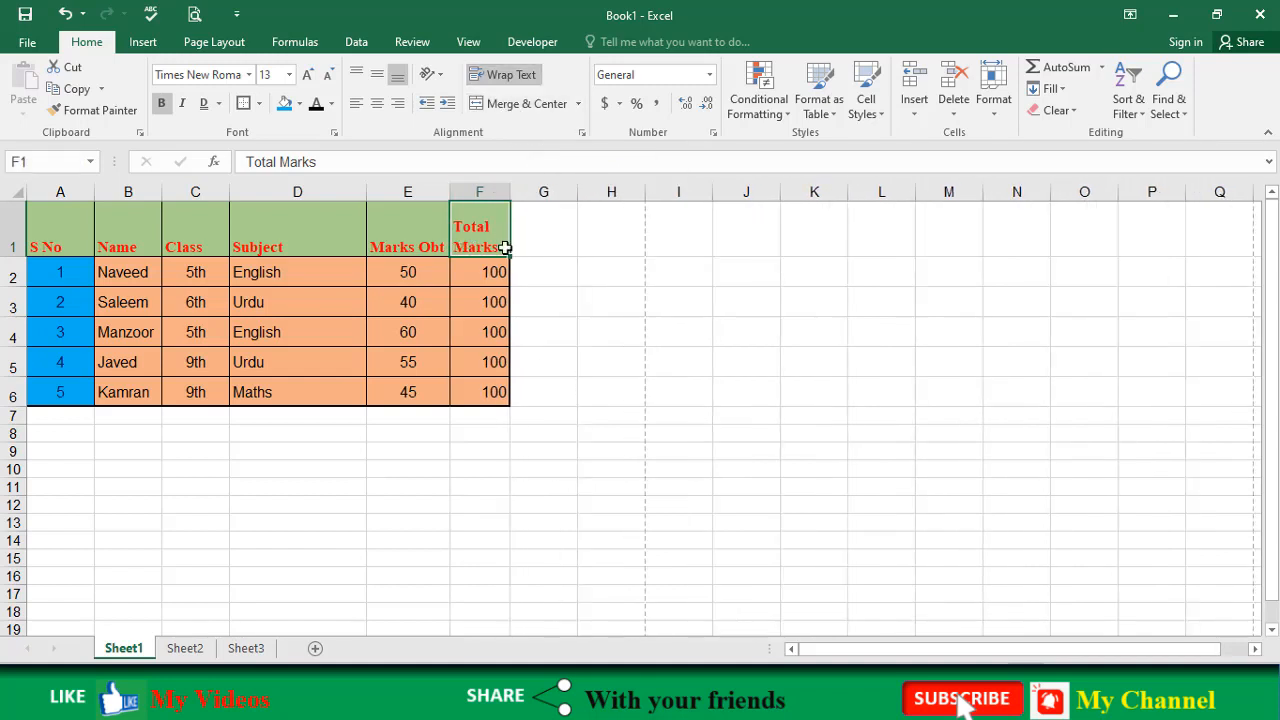
Step: Turn off text wrapping in F1 and autofit the Total Marks column to its contents
left_click(490, 78)
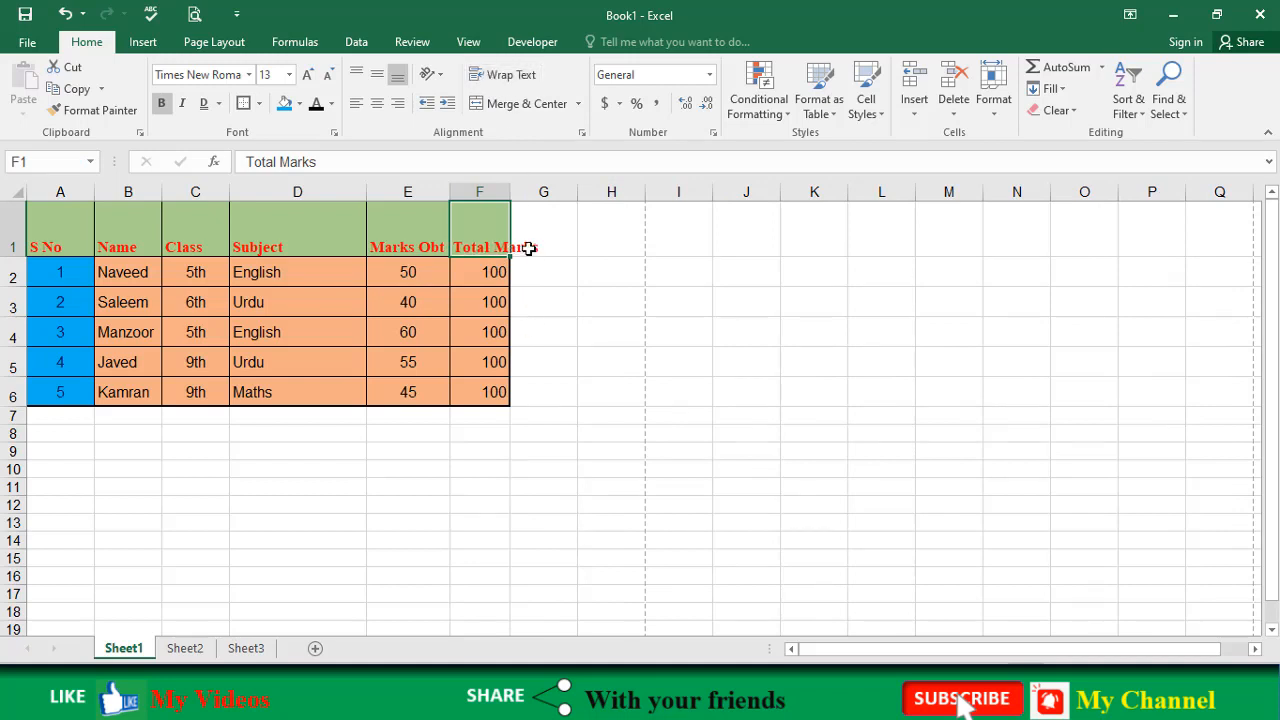
left_click(509, 188)
double_click(509, 190)
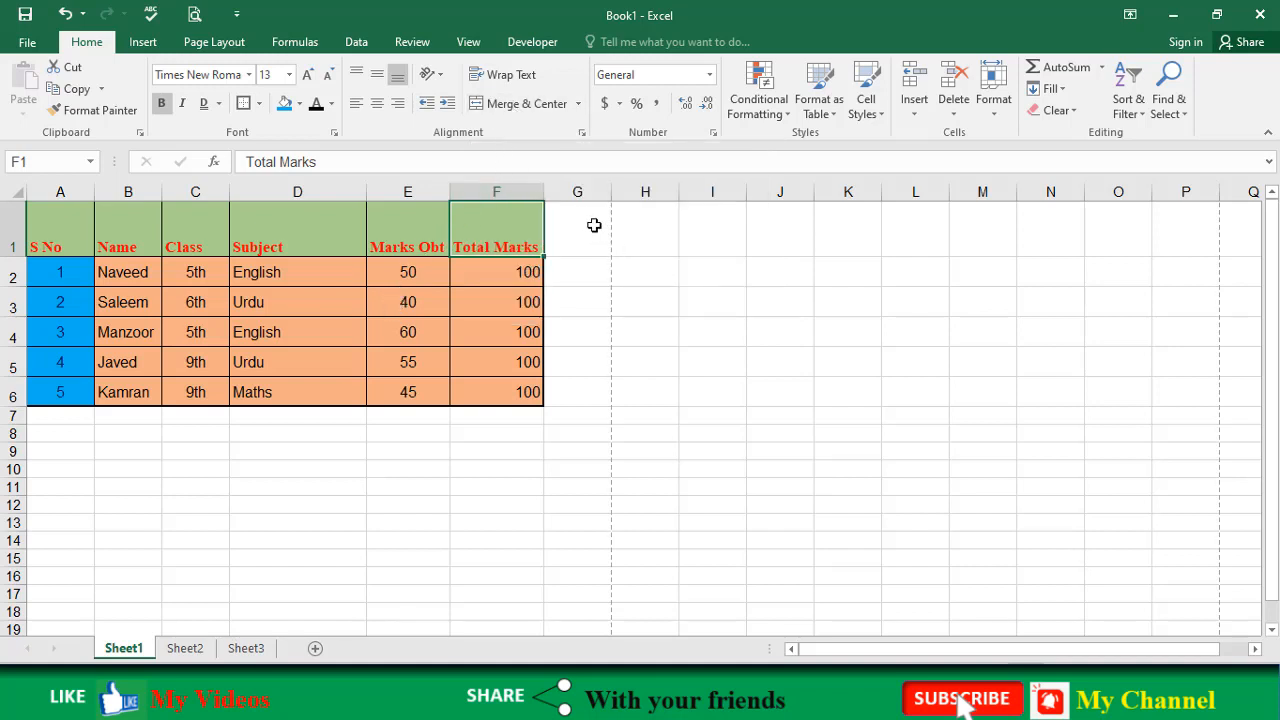
Step: Enter RD in A8, with the subheadings From in A9 and To in B9
left_click_drag(594, 225, 768, 341)
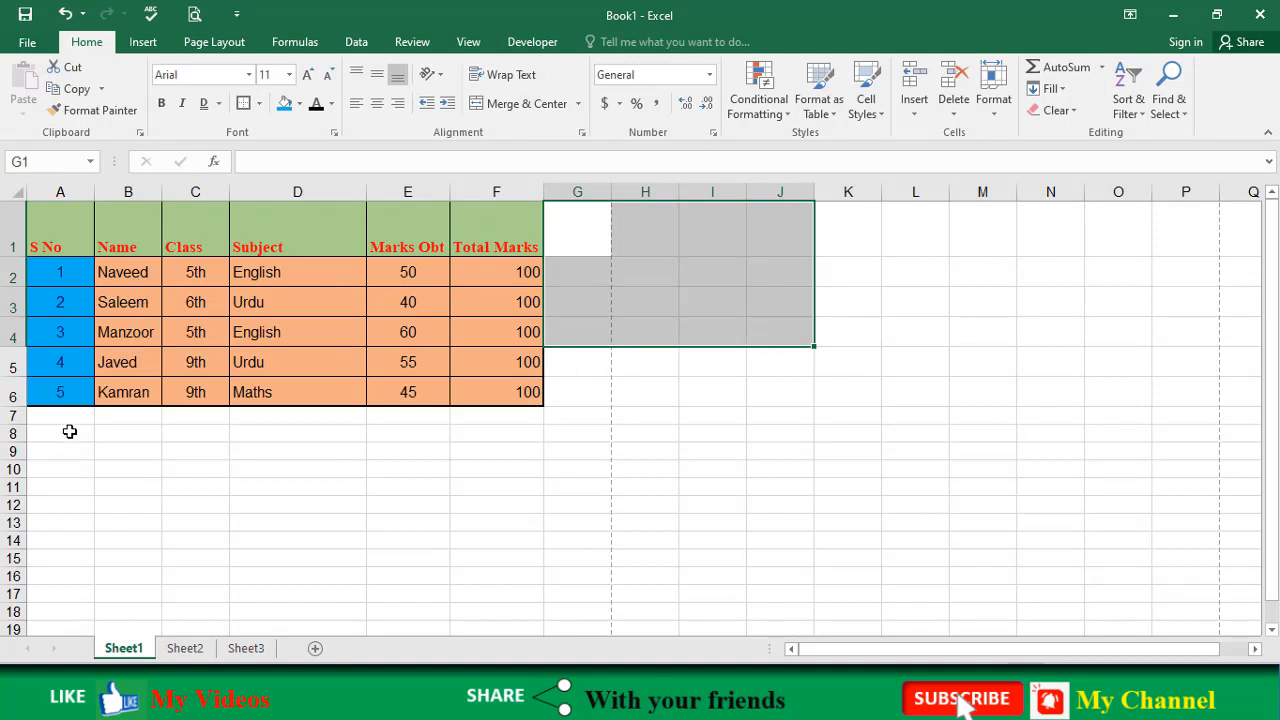
left_click(70, 431)
type("RD")
key("Return")
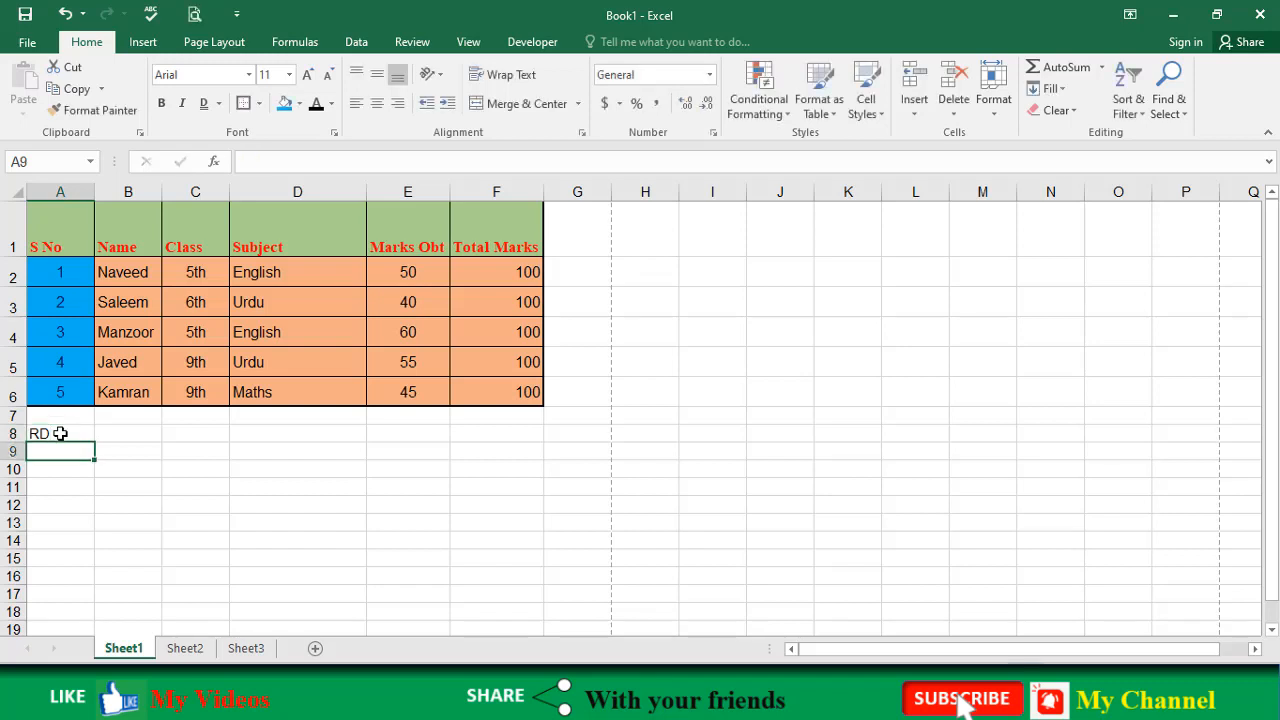
type("From")
key("Tab")
type("T")
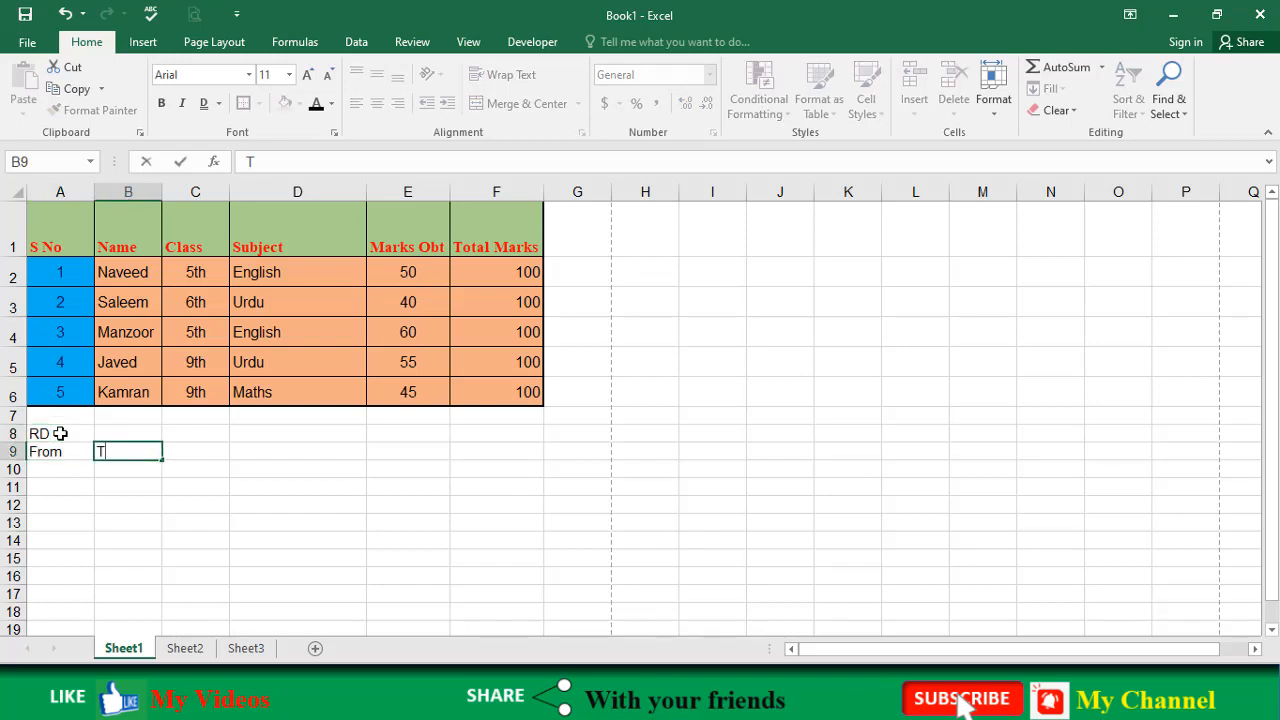
key("Return")
key("Left")
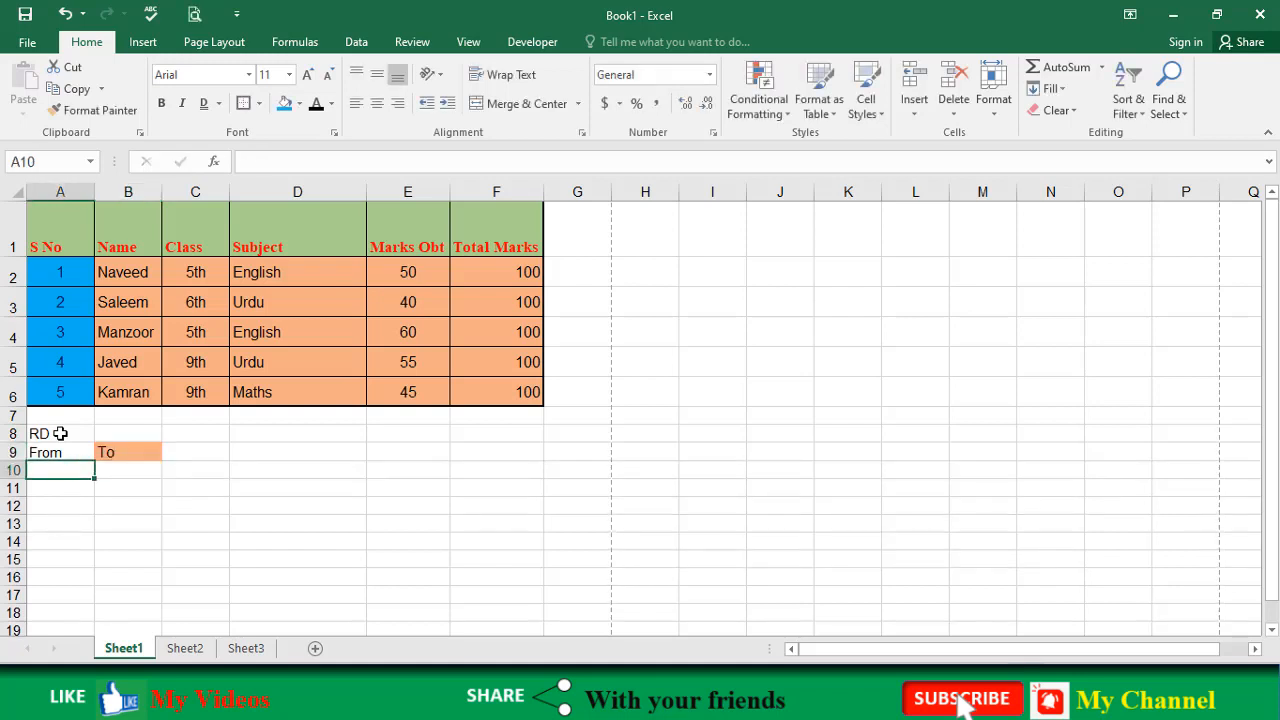
Step: Enter 1500 in A10 under From and 2000 in B10 under To
type("1500")
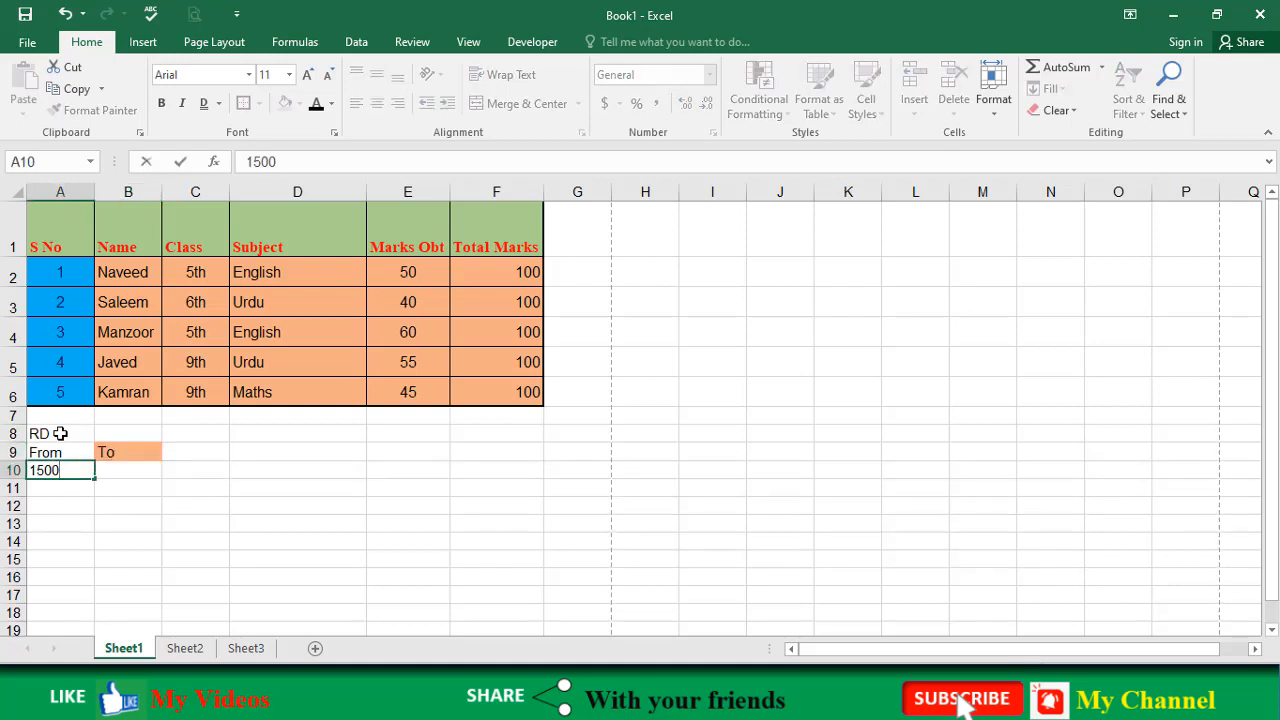
key("Right")
type("20")
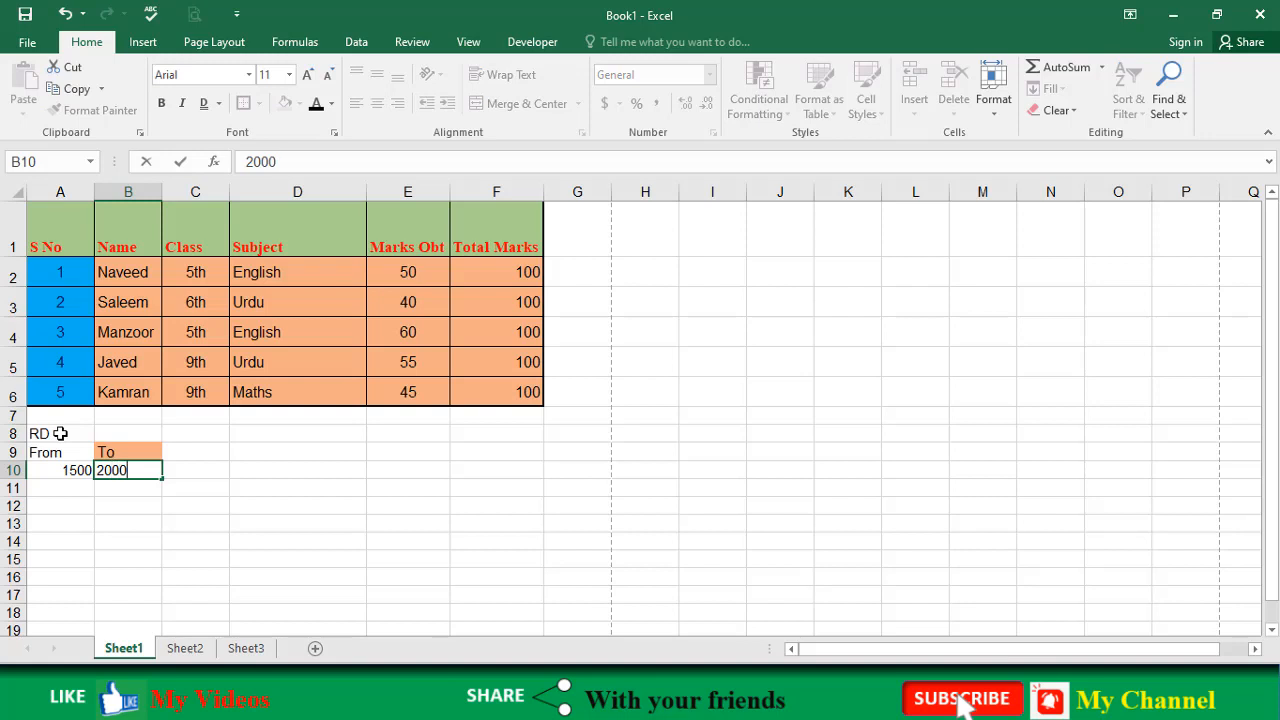
type("00")
key("Return")
key("Up")
key("Left")
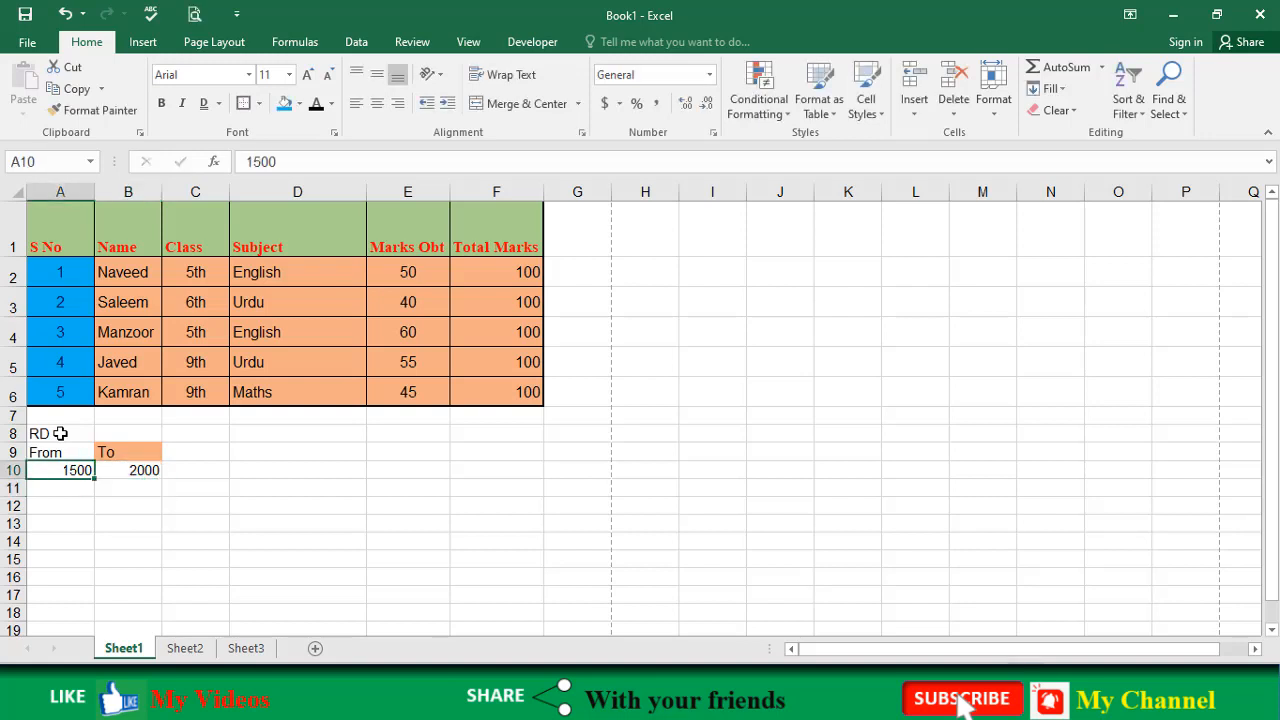
Step: Enter a second RD heading in B8, and delete it again
left_click(62, 434)
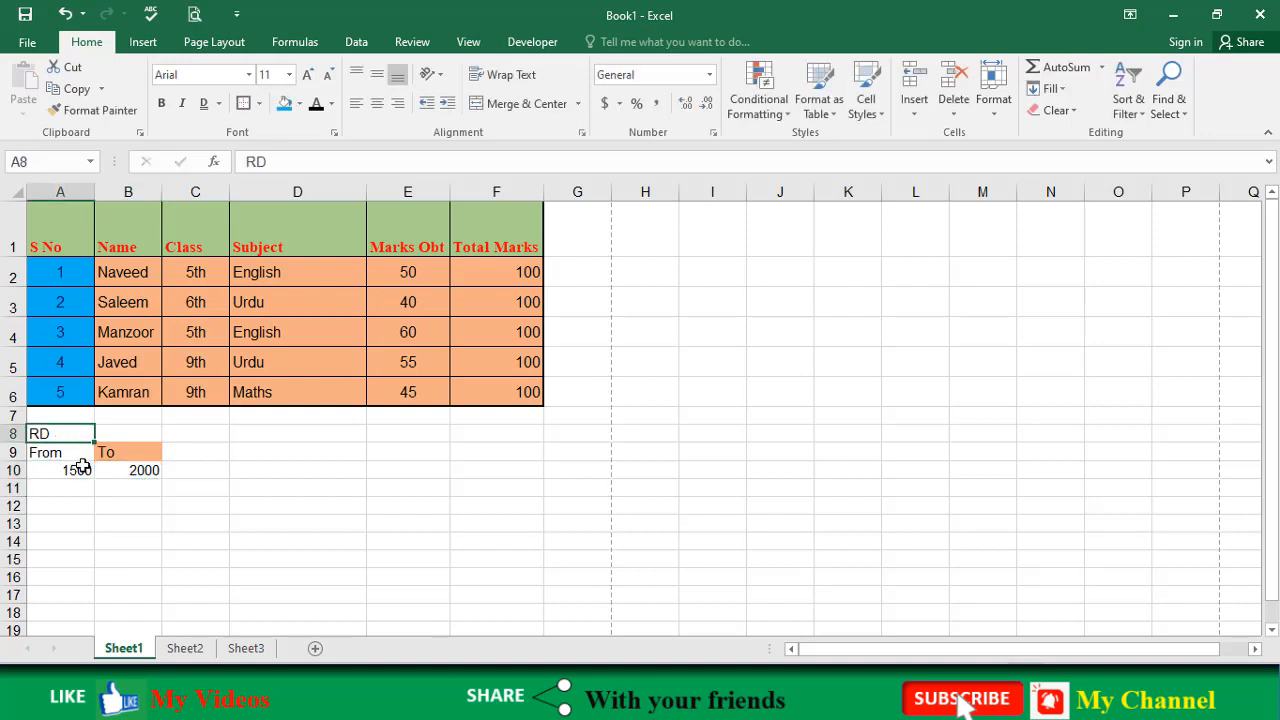
left_click(149, 437)
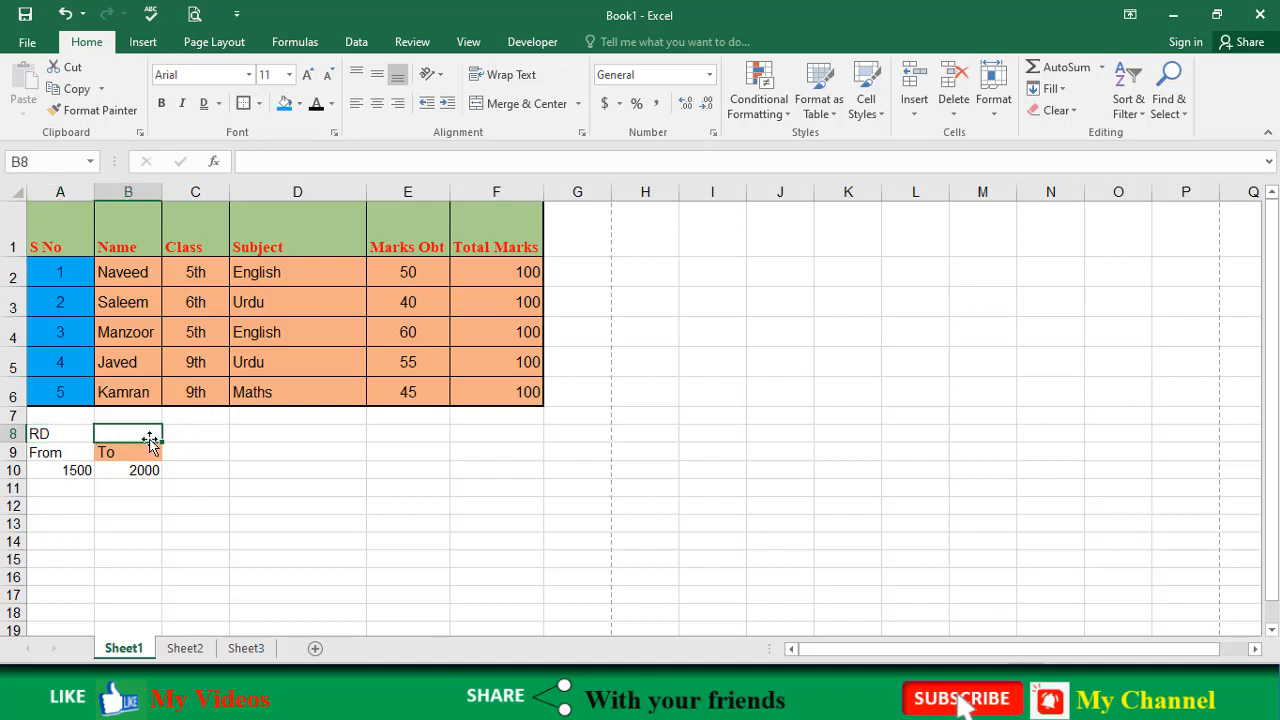
type("Rd")
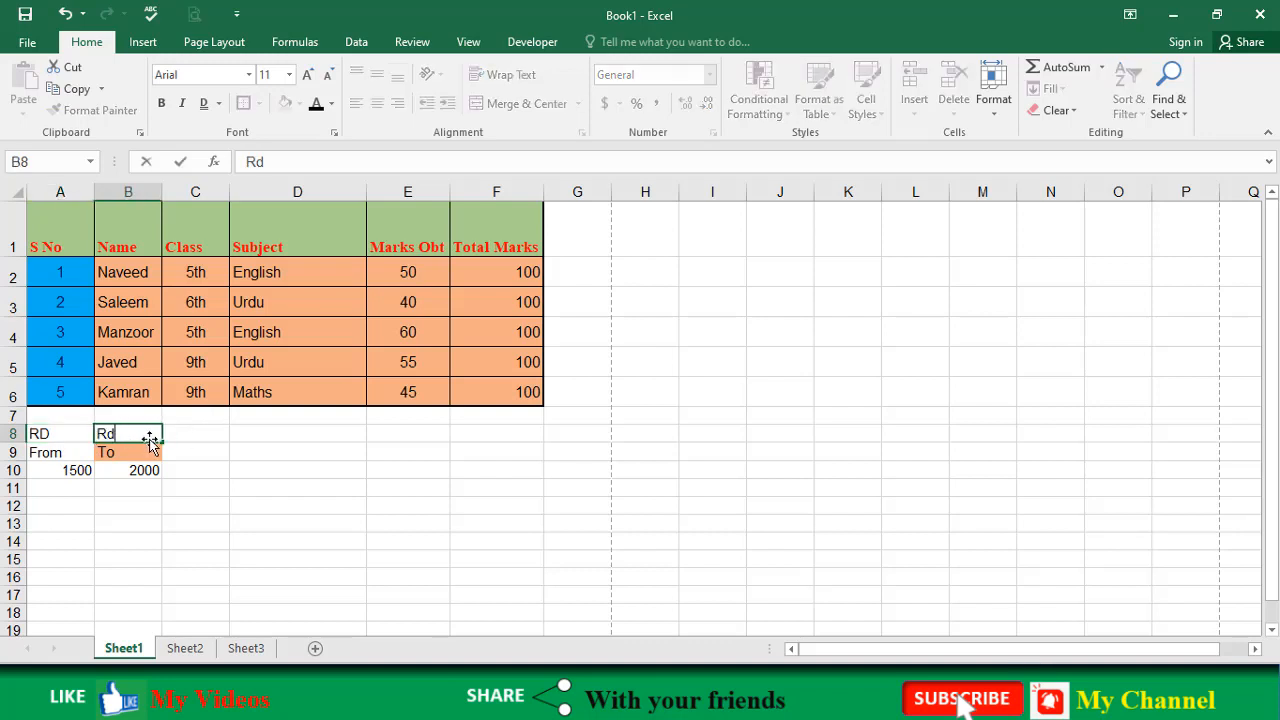
key("Return")
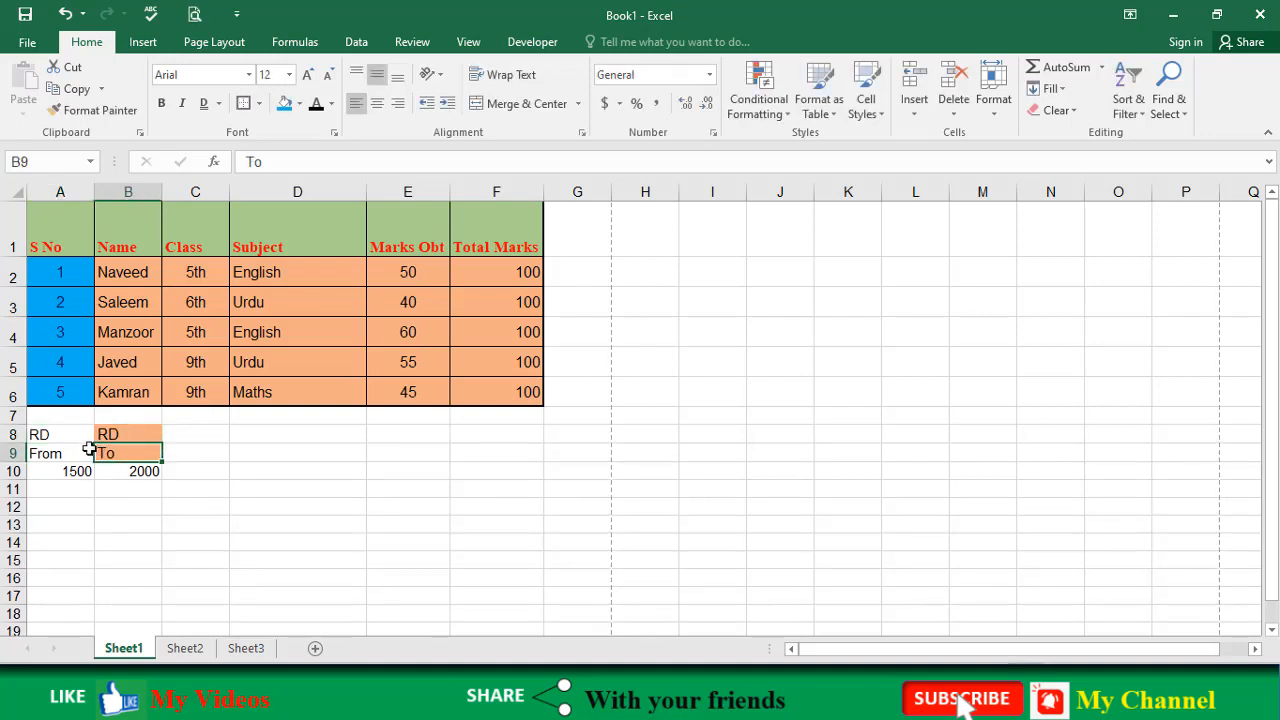
left_click(106, 433)
key("Delete")
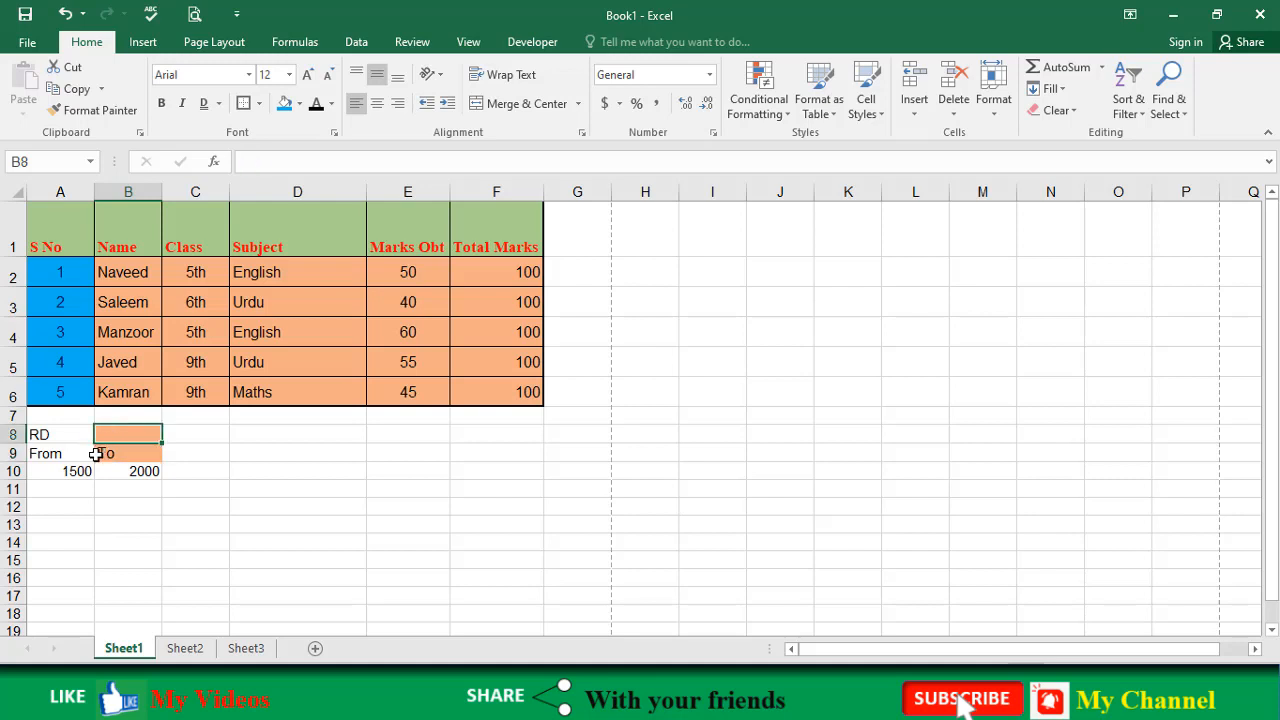
Step: Merge and center the RD heading across A8:B8
left_click_drag(72, 433, 120, 428)
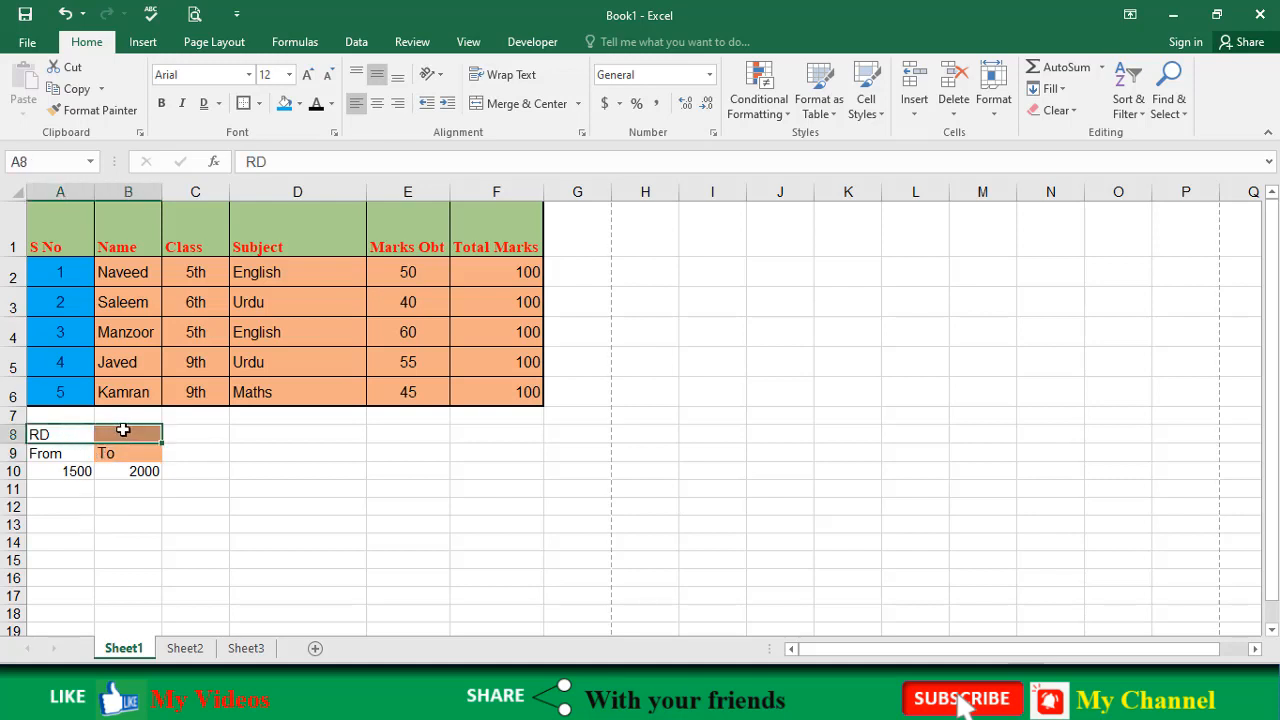
left_click(519, 104)
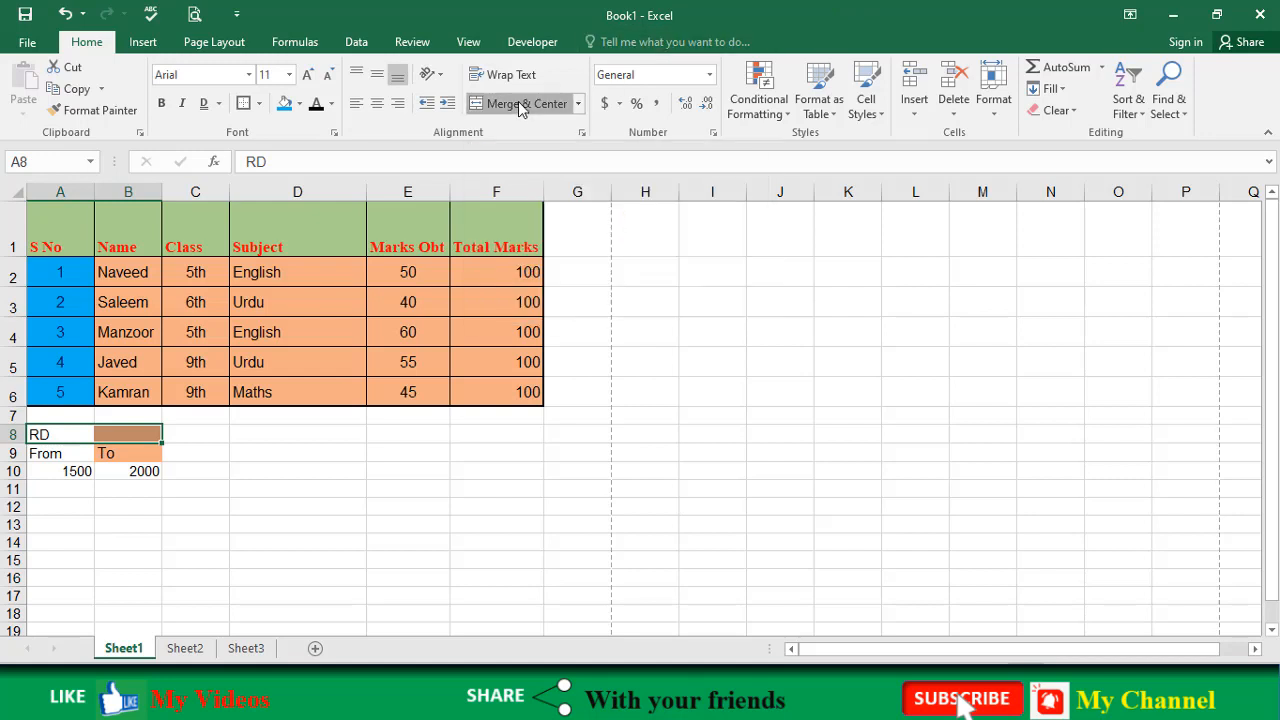
left_click(88, 490)
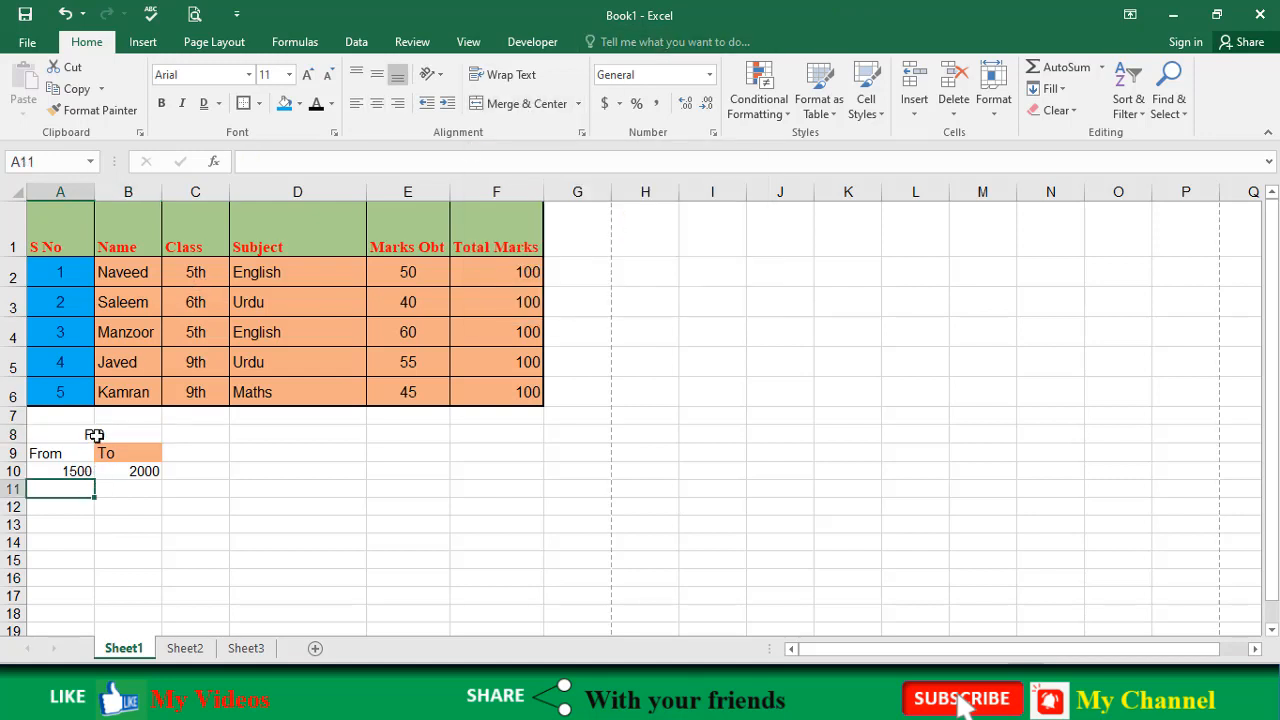
left_click(95, 432)
left_click(100, 454)
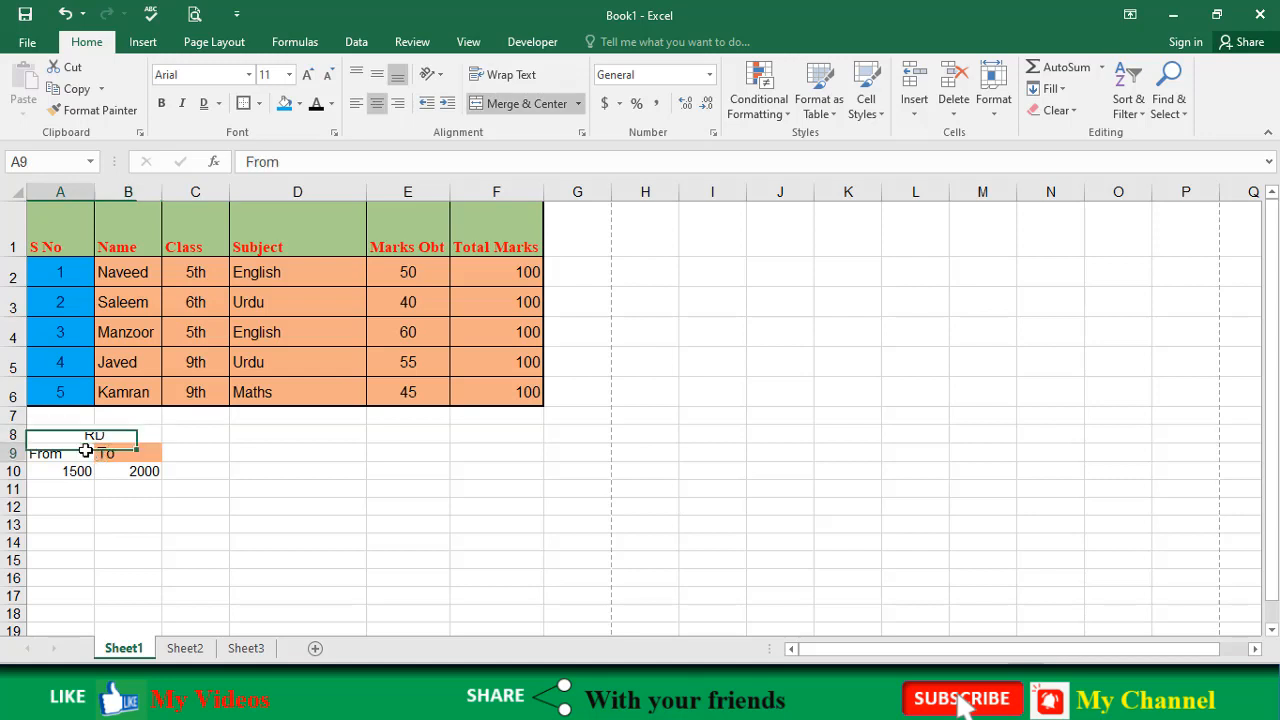
left_click(124, 438)
left_click(126, 448)
left_click(114, 430)
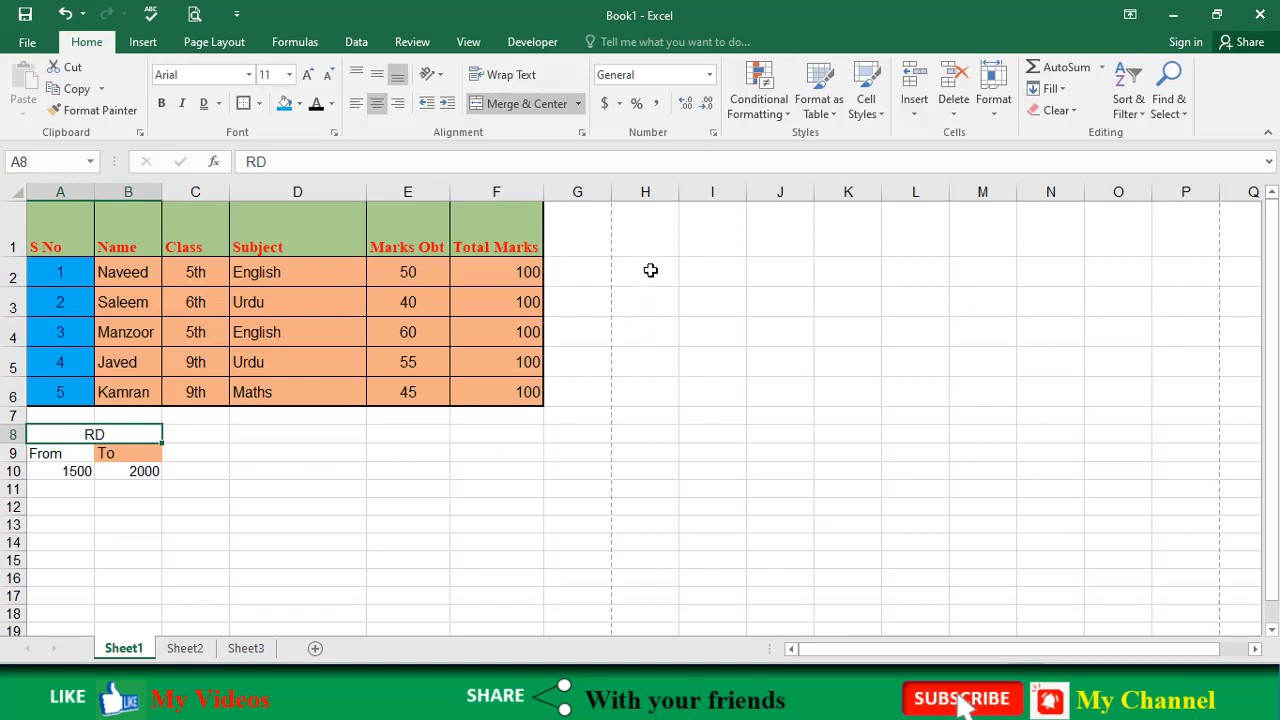
Step: Merge and center the empty cells H2:H9, and unmerge them again
left_click_drag(650, 270, 655, 450)
left_click(482, 106)
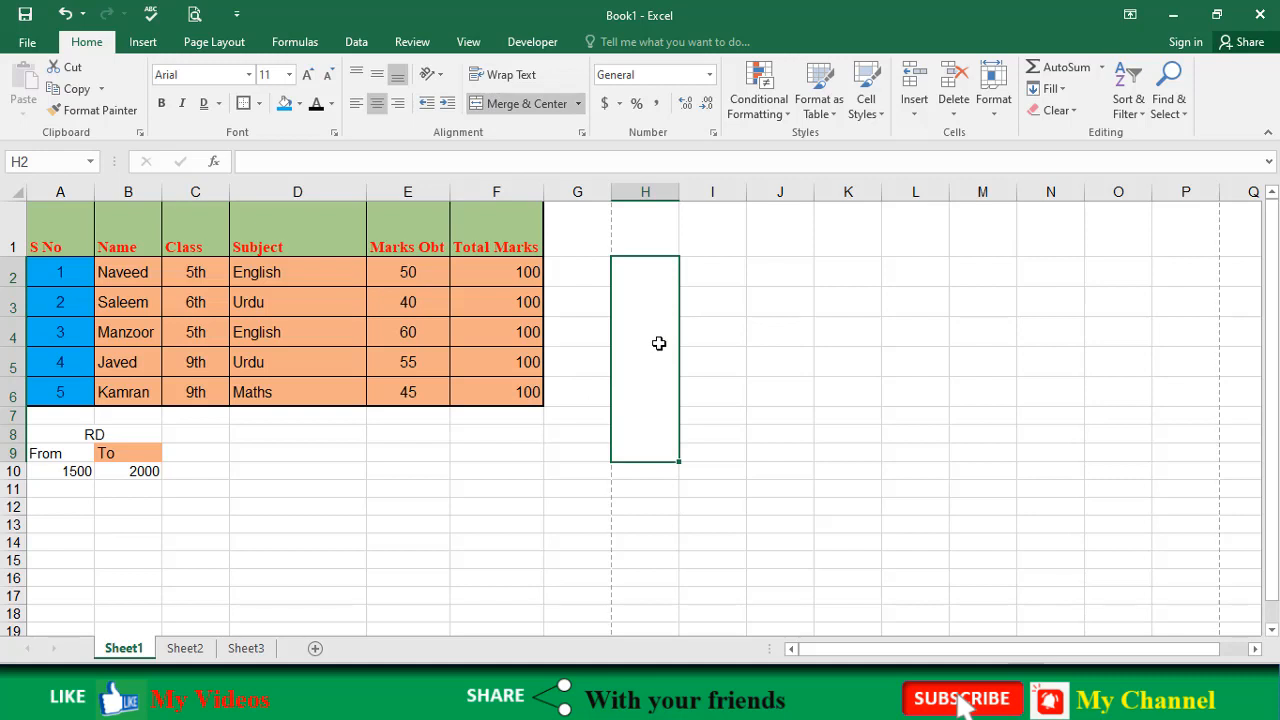
key("Right")
key("Right")
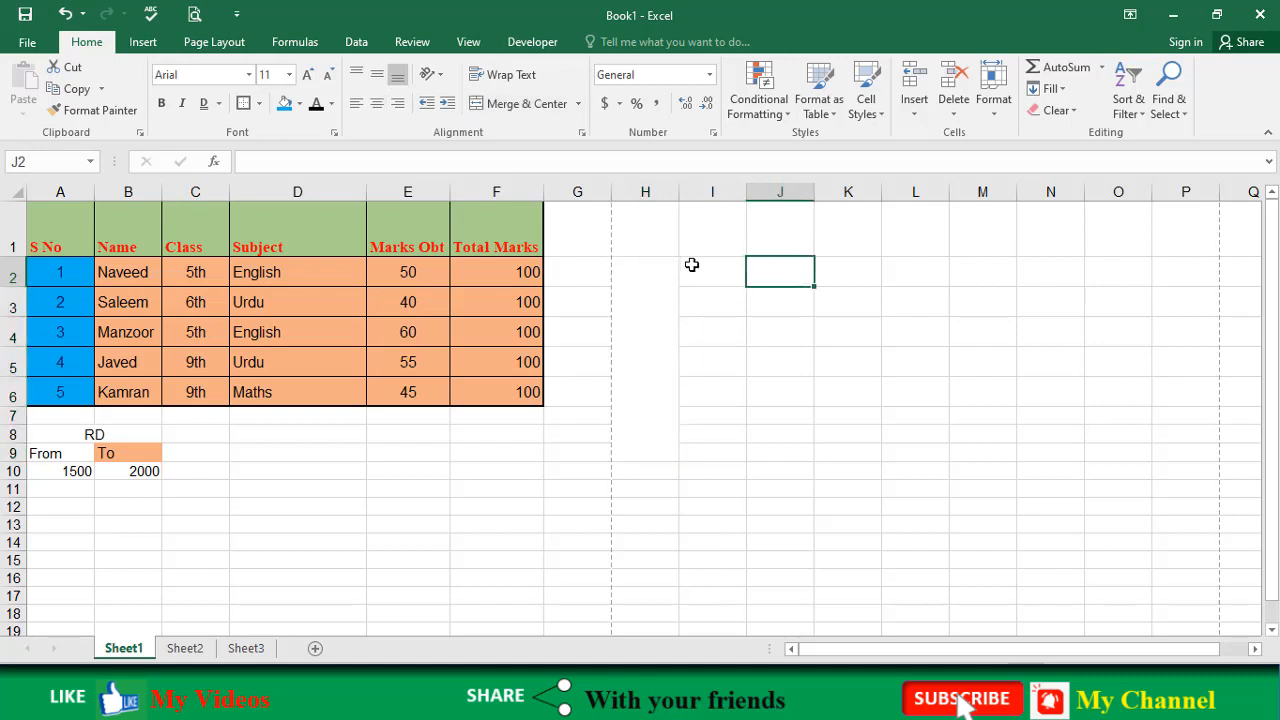
left_click_drag(697, 275, 1066, 440)
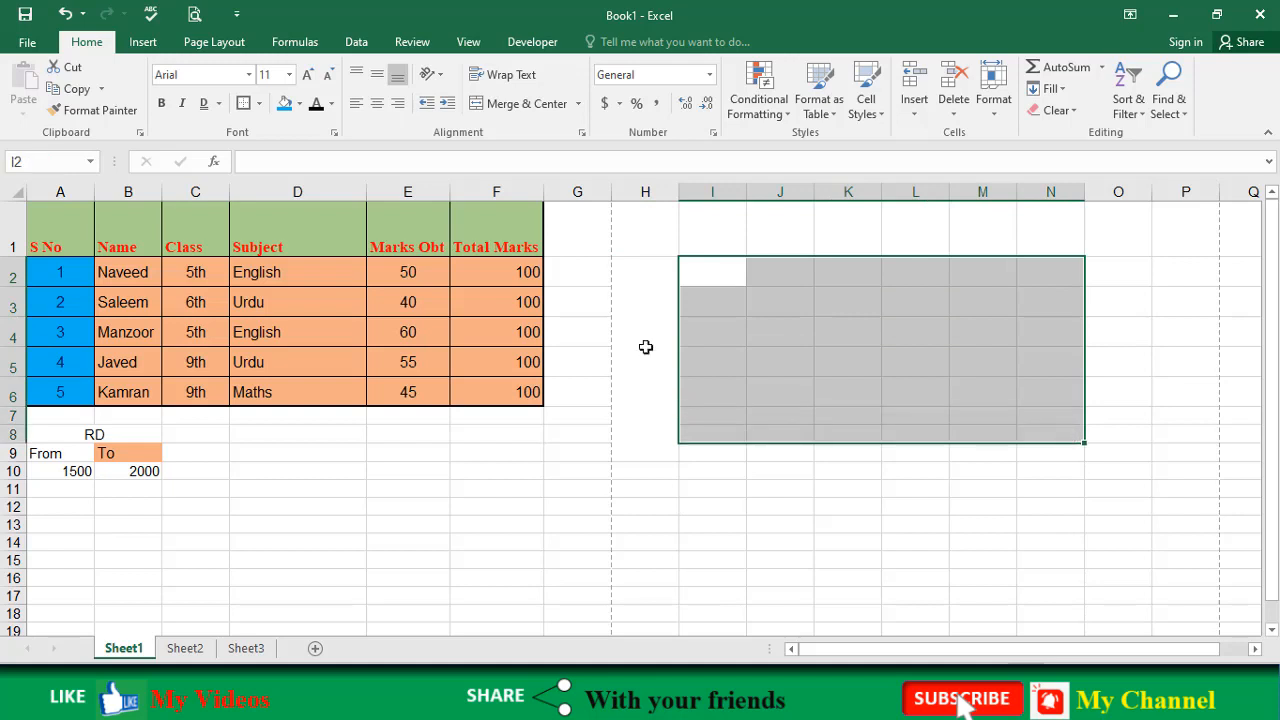
left_click(649, 348)
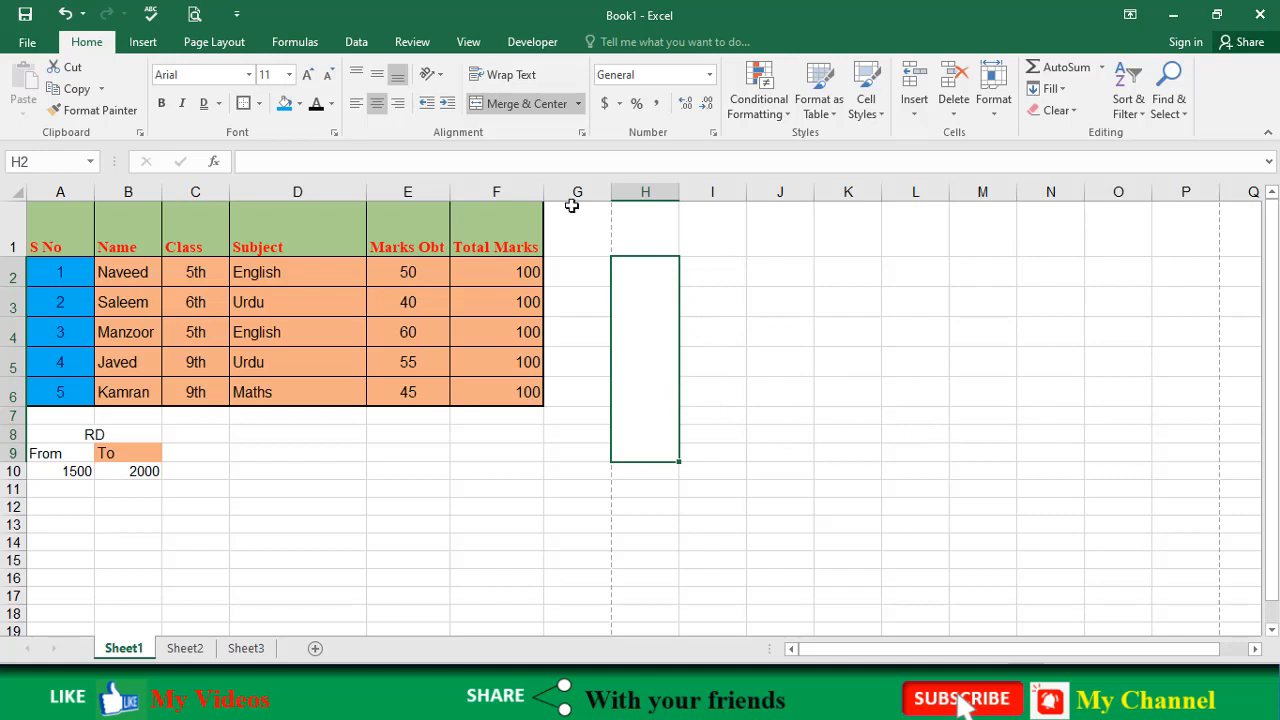
left_click(516, 104)
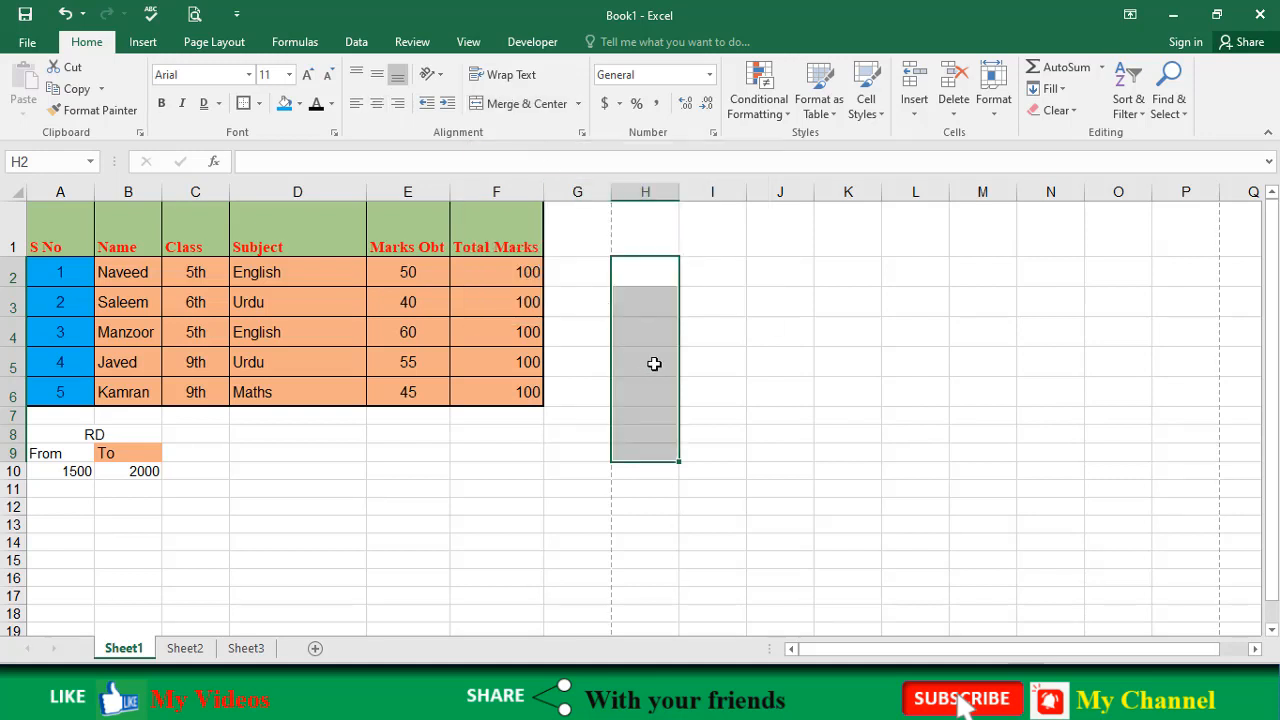
left_click(652, 334)
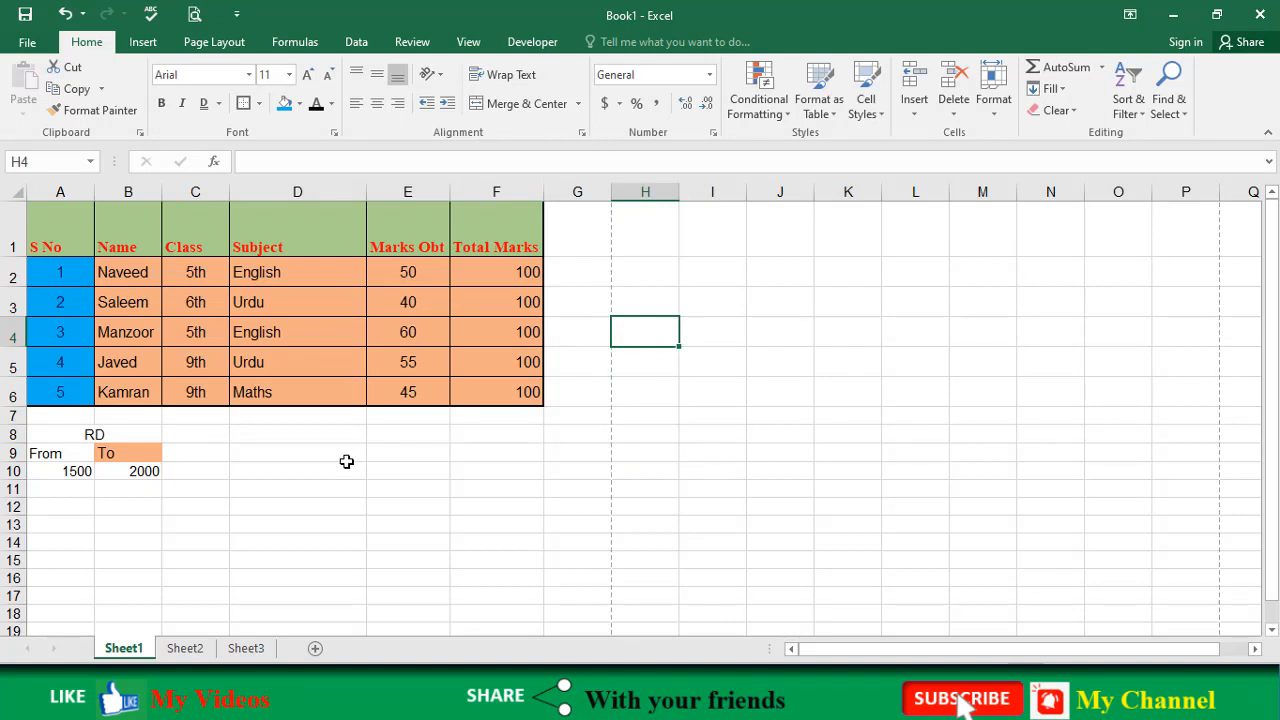
Step: Unmerge the RD heading in A8:B8, and merge and center it across both cells again
left_click(579, 104)
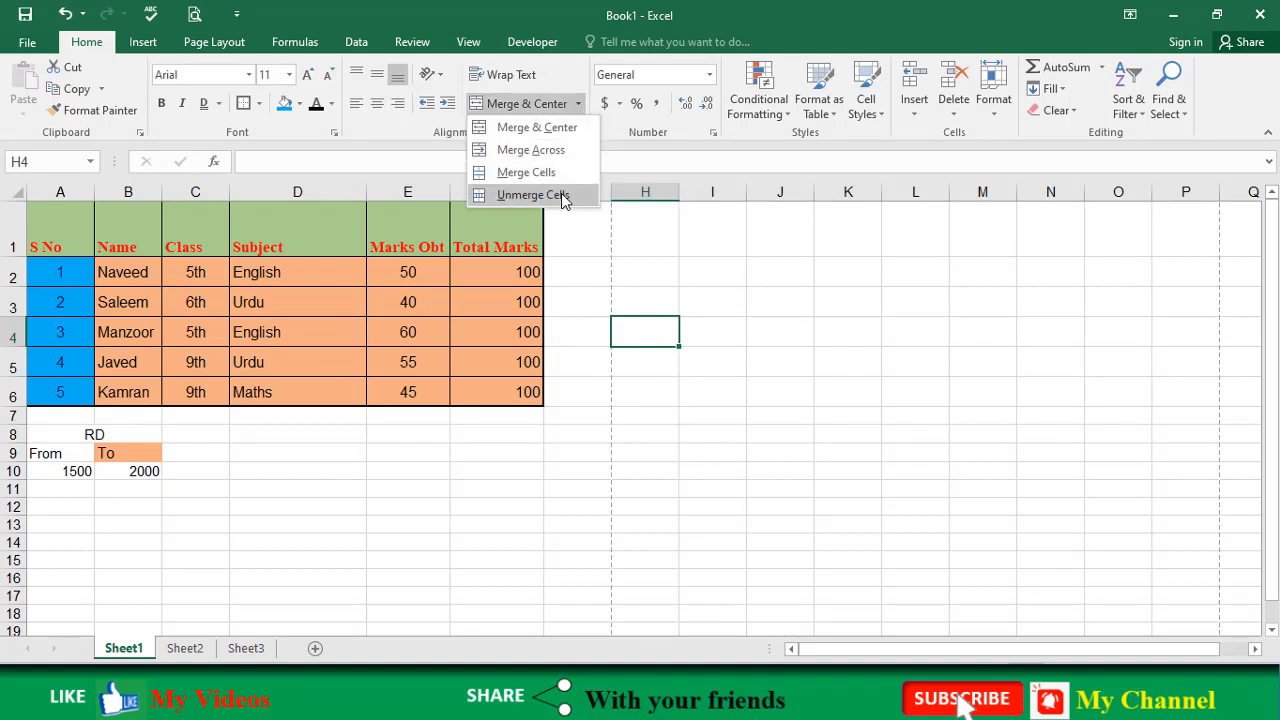
left_click(78, 437)
left_click(80, 432)
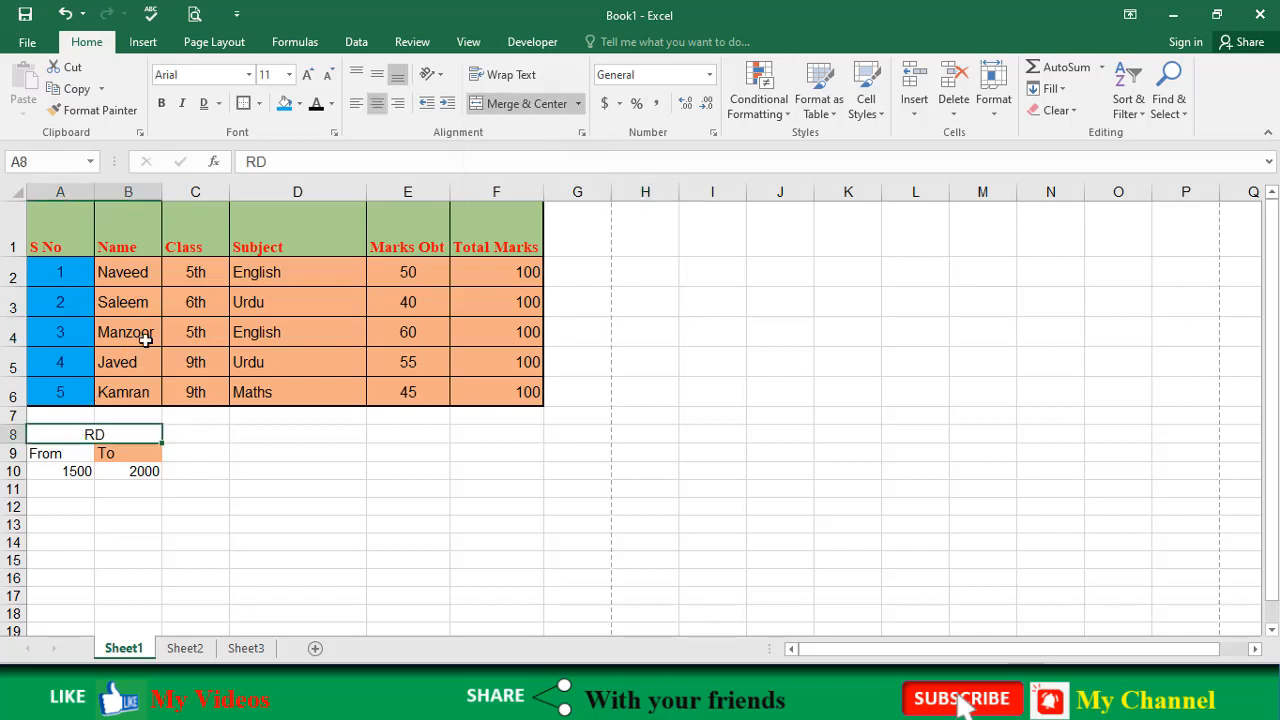
left_click(492, 112)
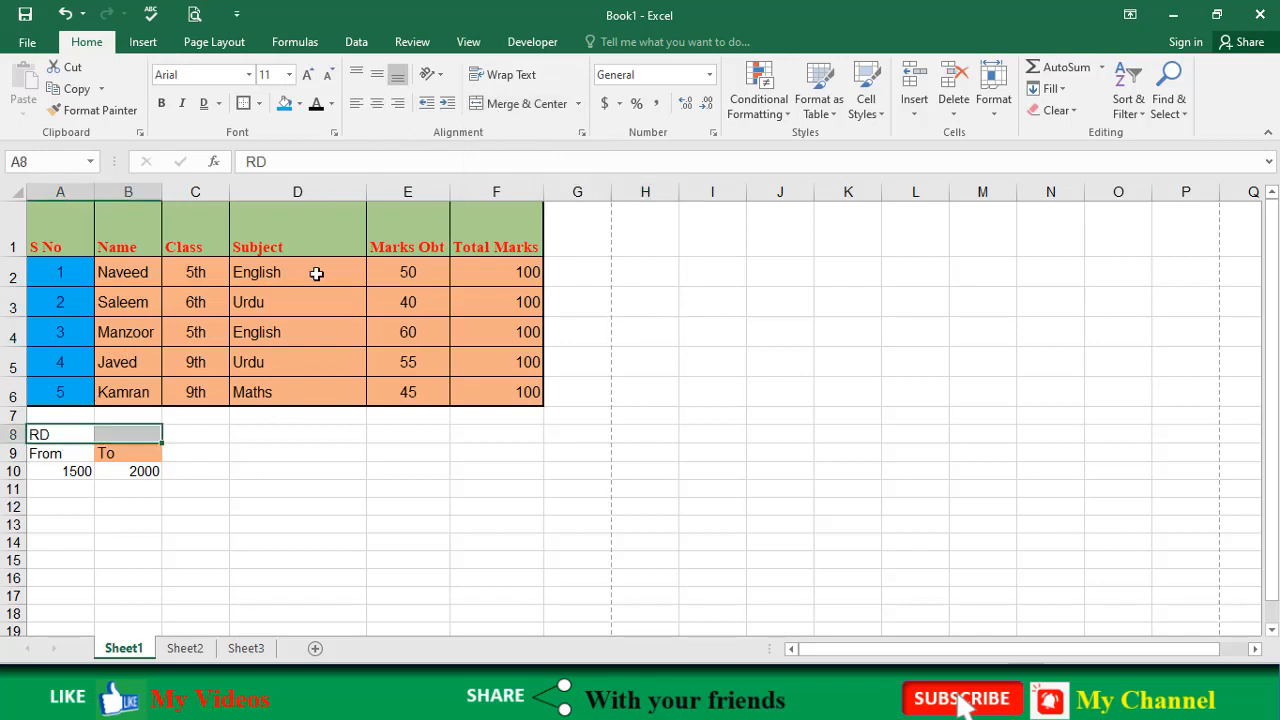
left_click(578, 103)
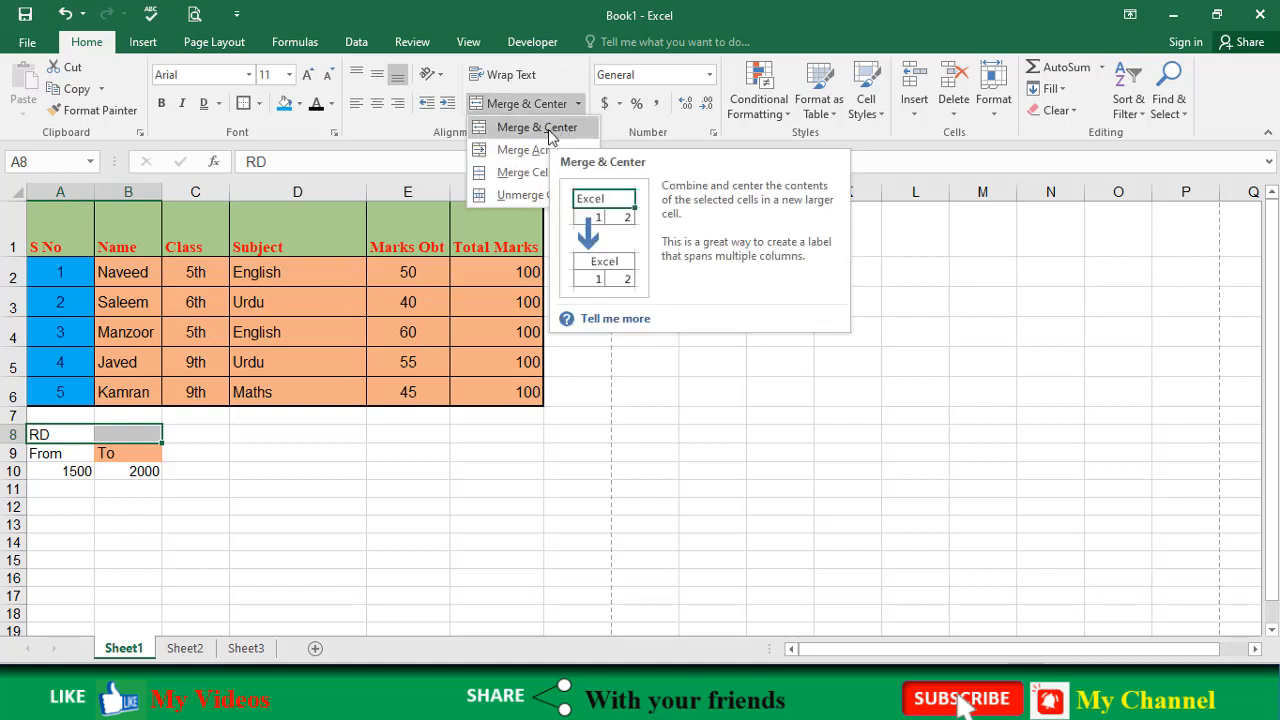
left_click(548, 129)
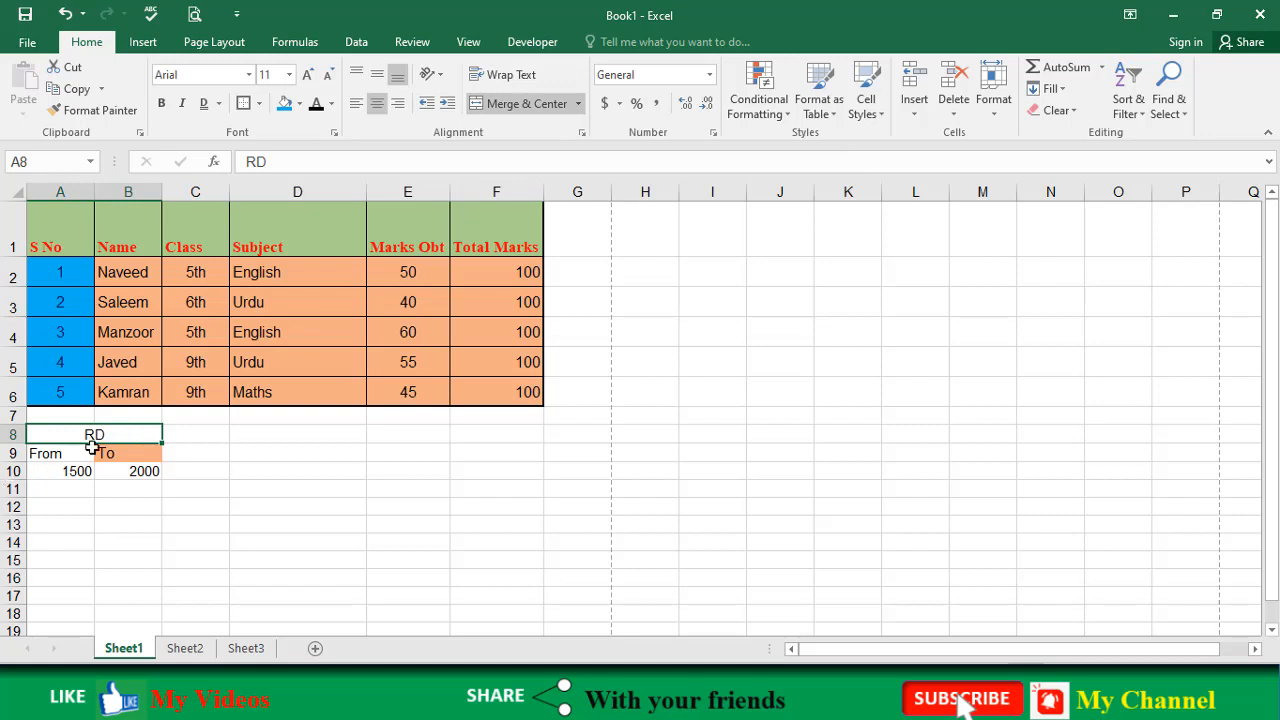
Step: Unmerge the RD heading in A8:B8
left_click(525, 104)
left_click(578, 104)
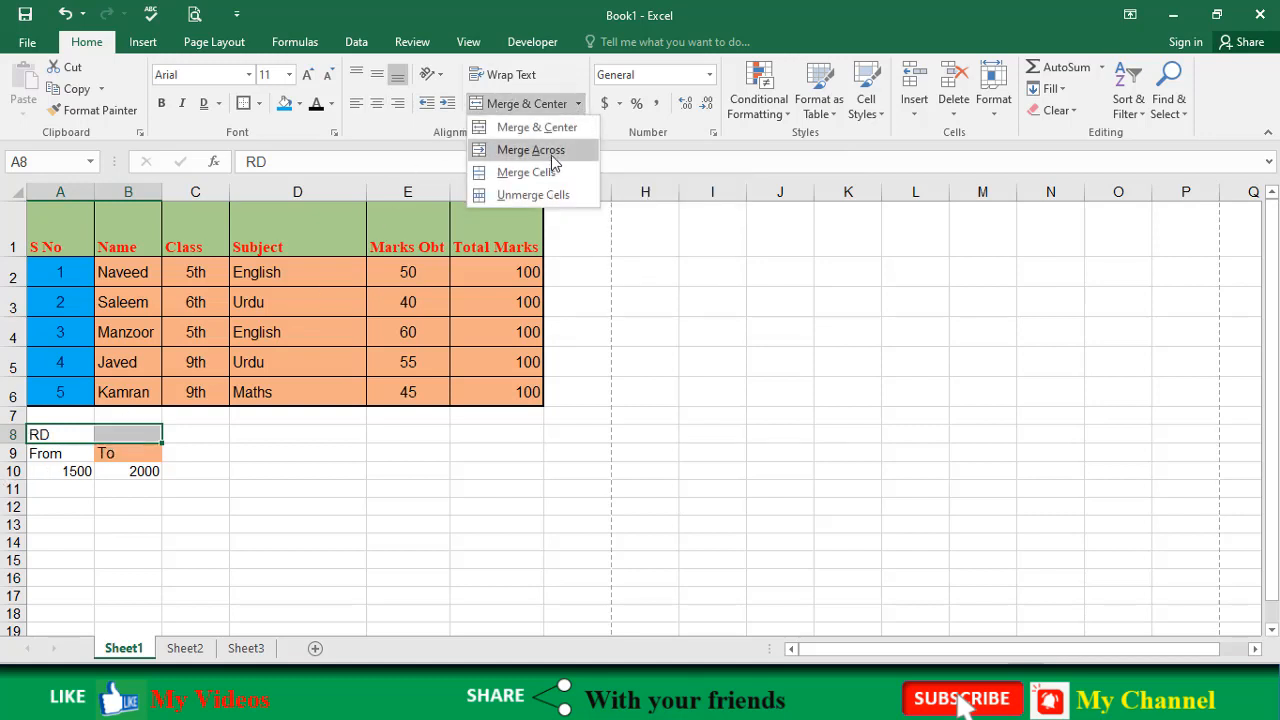
left_click(610, 470)
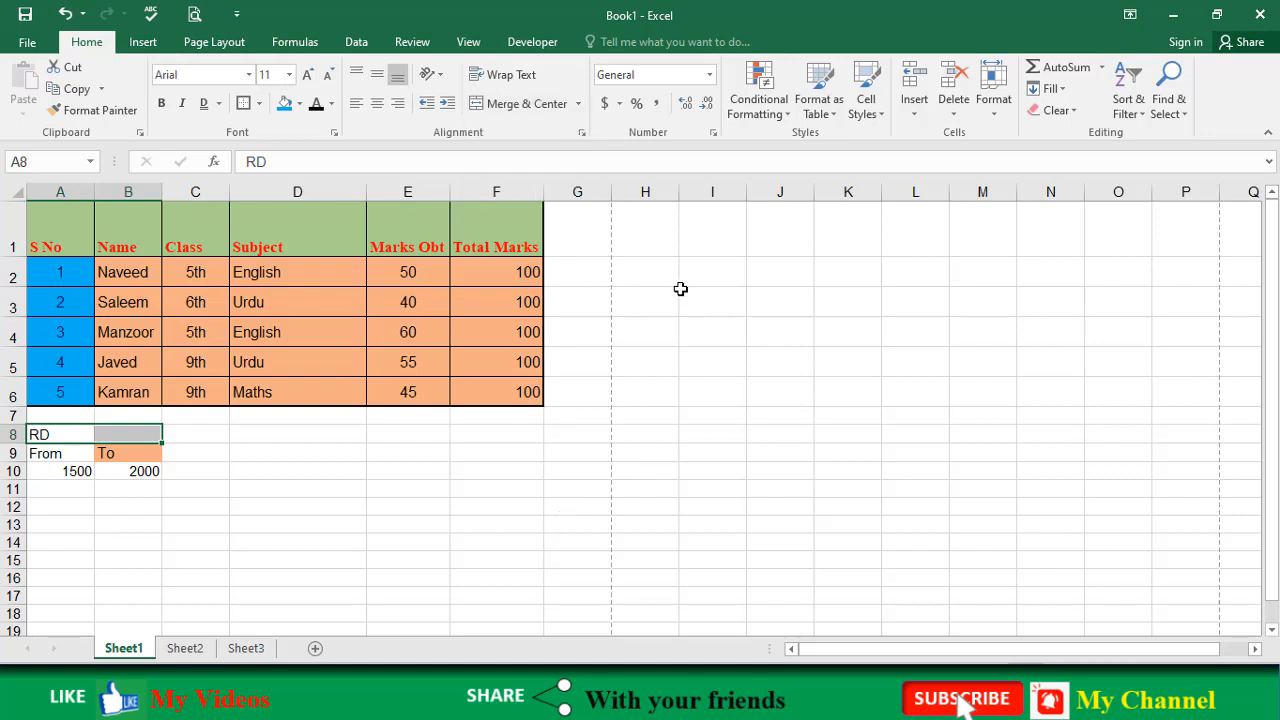
Step: Merge and center the empty block I3:N10 into one cell, and unmerge it again
left_click_drag(684, 292, 1070, 477)
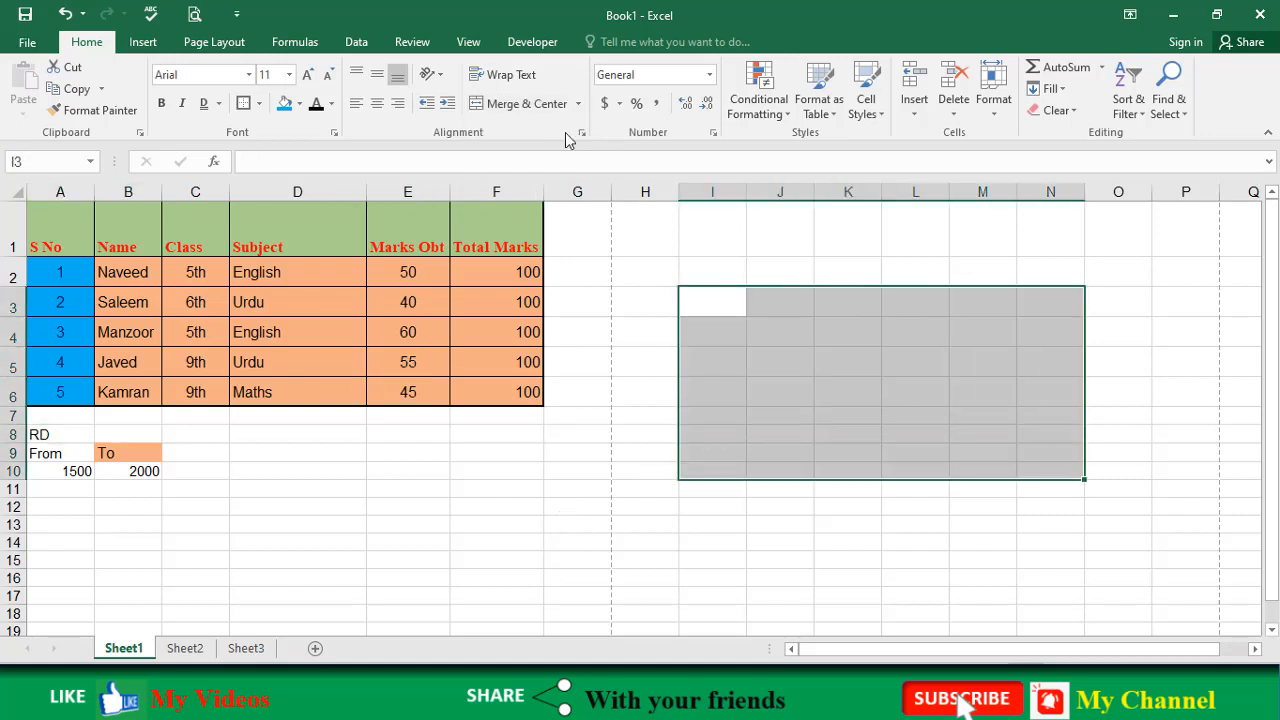
left_click(503, 106)
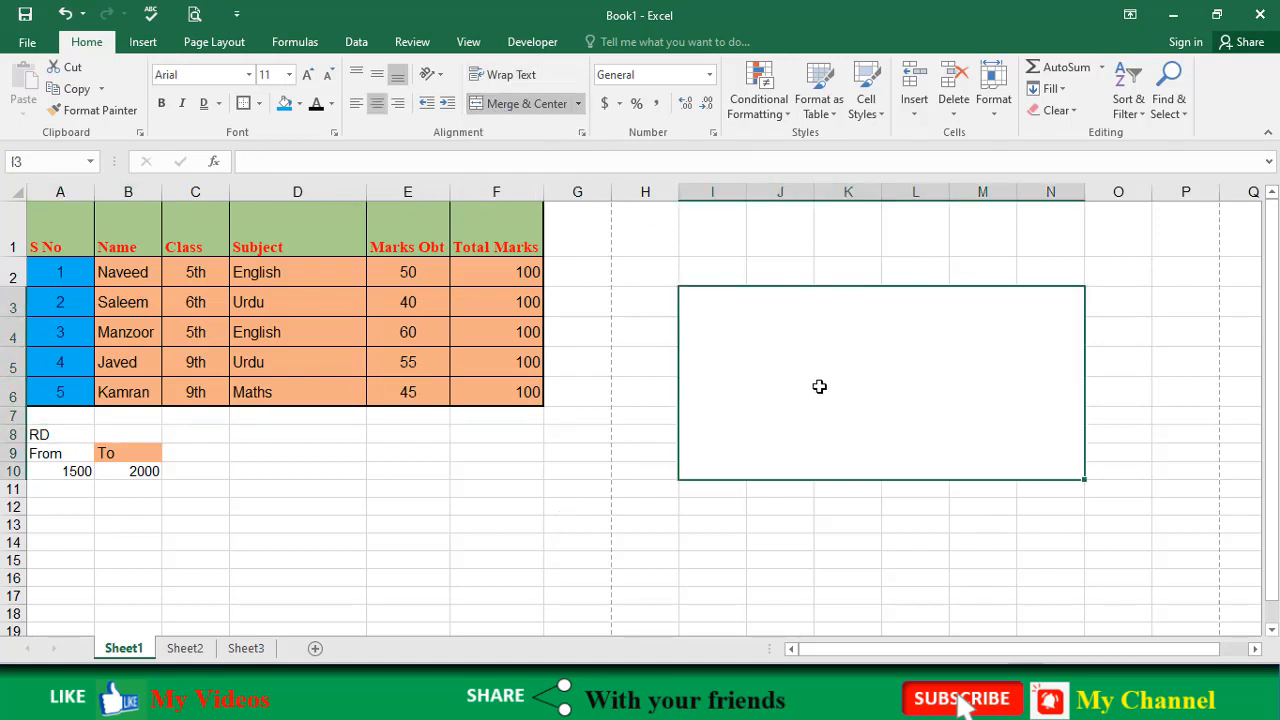
left_click(575, 106)
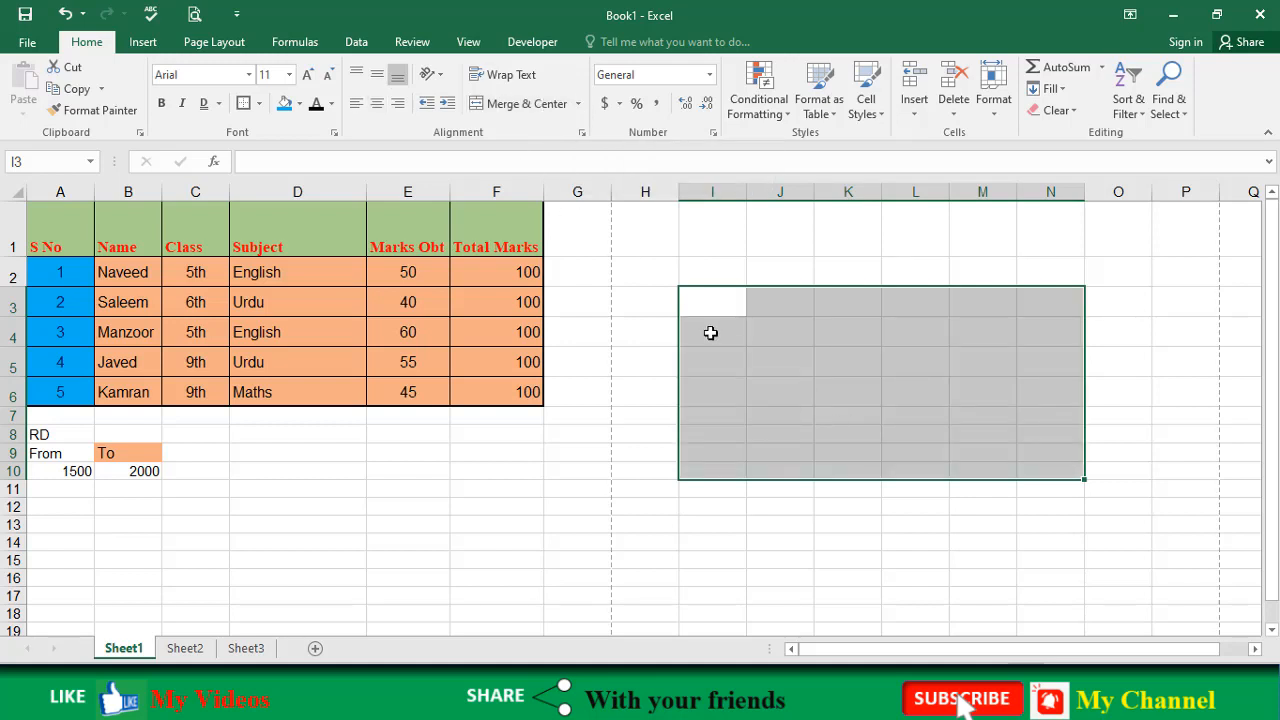
Step: Merge the empty block I3:N10 row by row with Merge Across, and check the separately merged rows
left_click(576, 106)
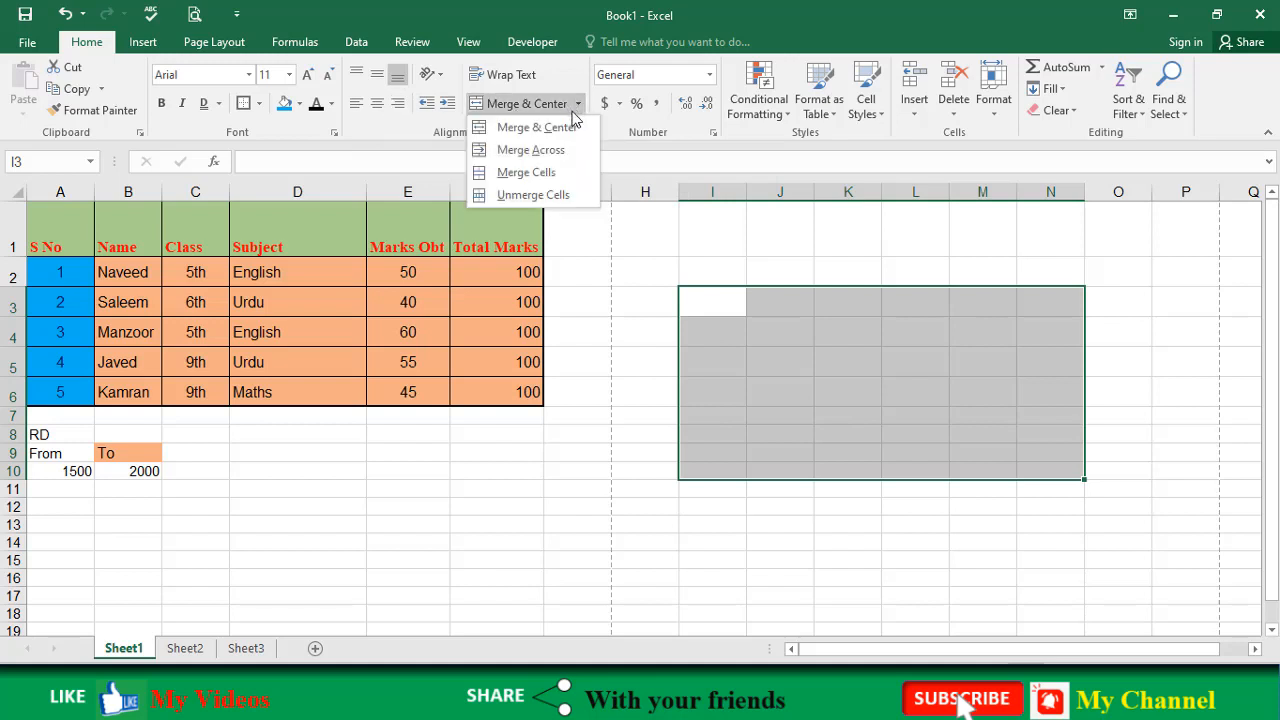
left_click(532, 151)
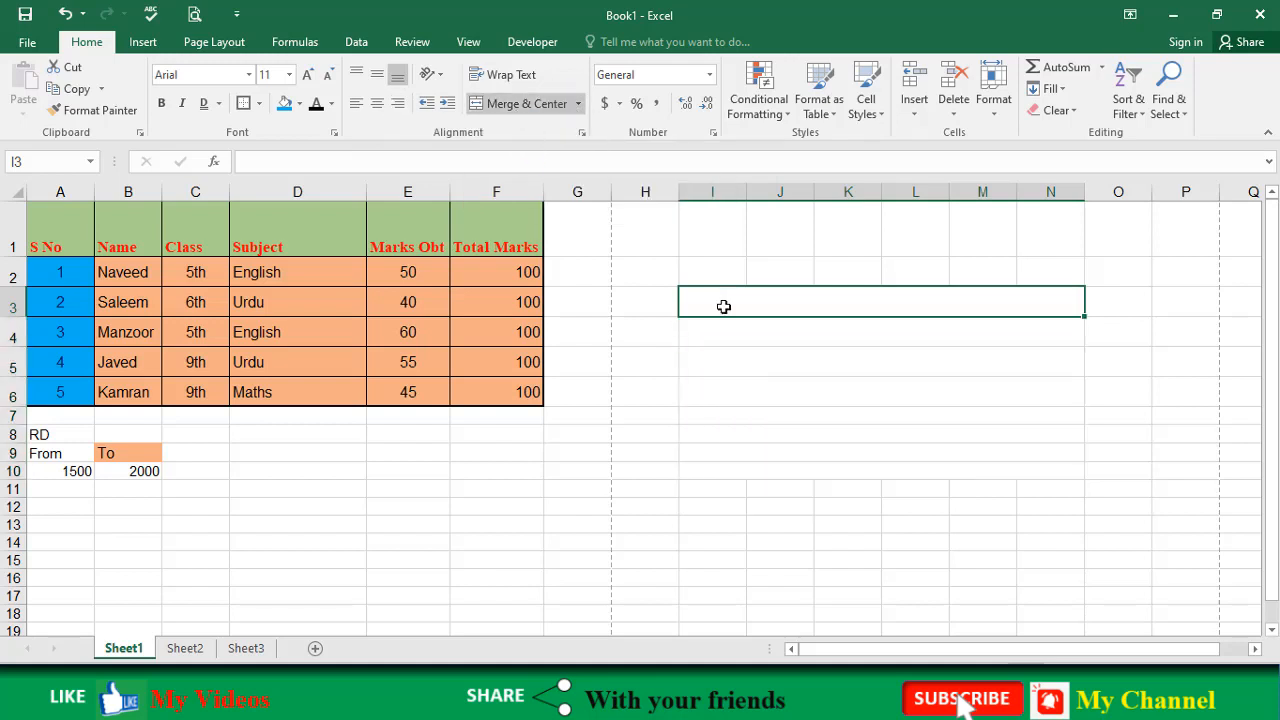
left_click(728, 334)
left_click(736, 380)
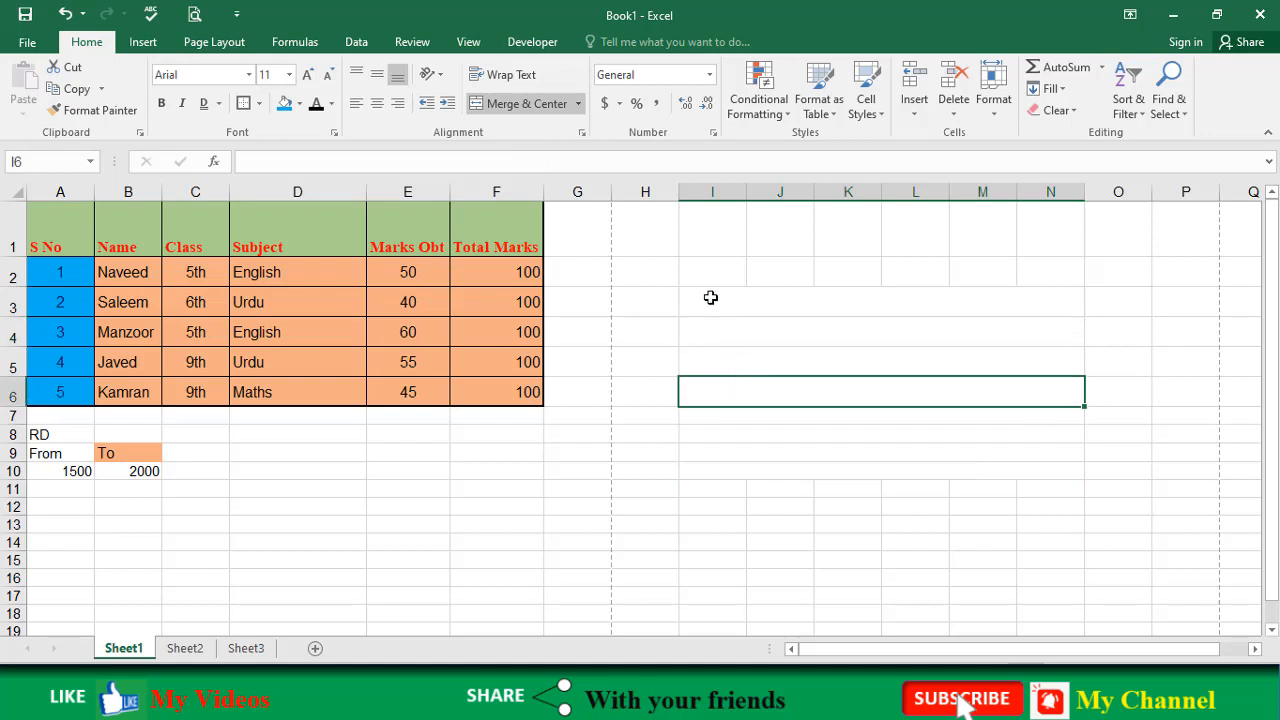
left_click_drag(710, 298, 886, 466)
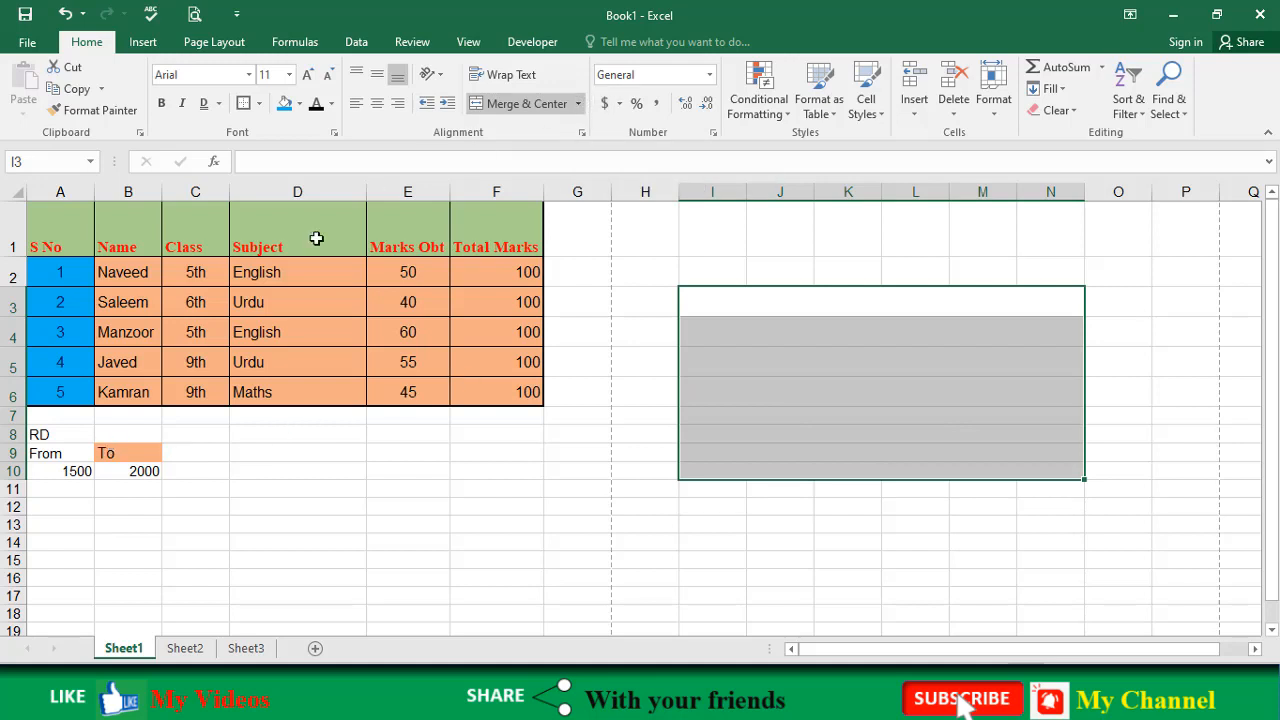
Step: Combine A8:B8 holding the RD heading with Merge Cells, without centering, and unmerge them again
left_click_drag(45, 436, 117, 424)
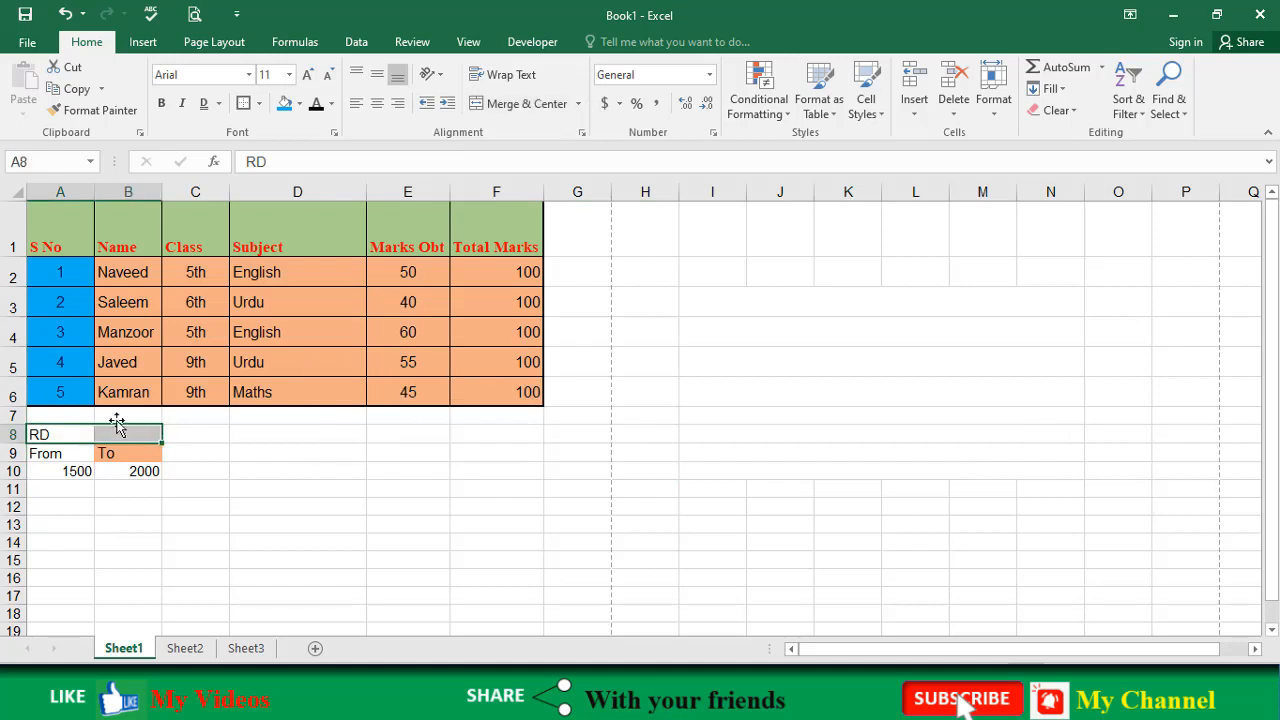
left_click(577, 104)
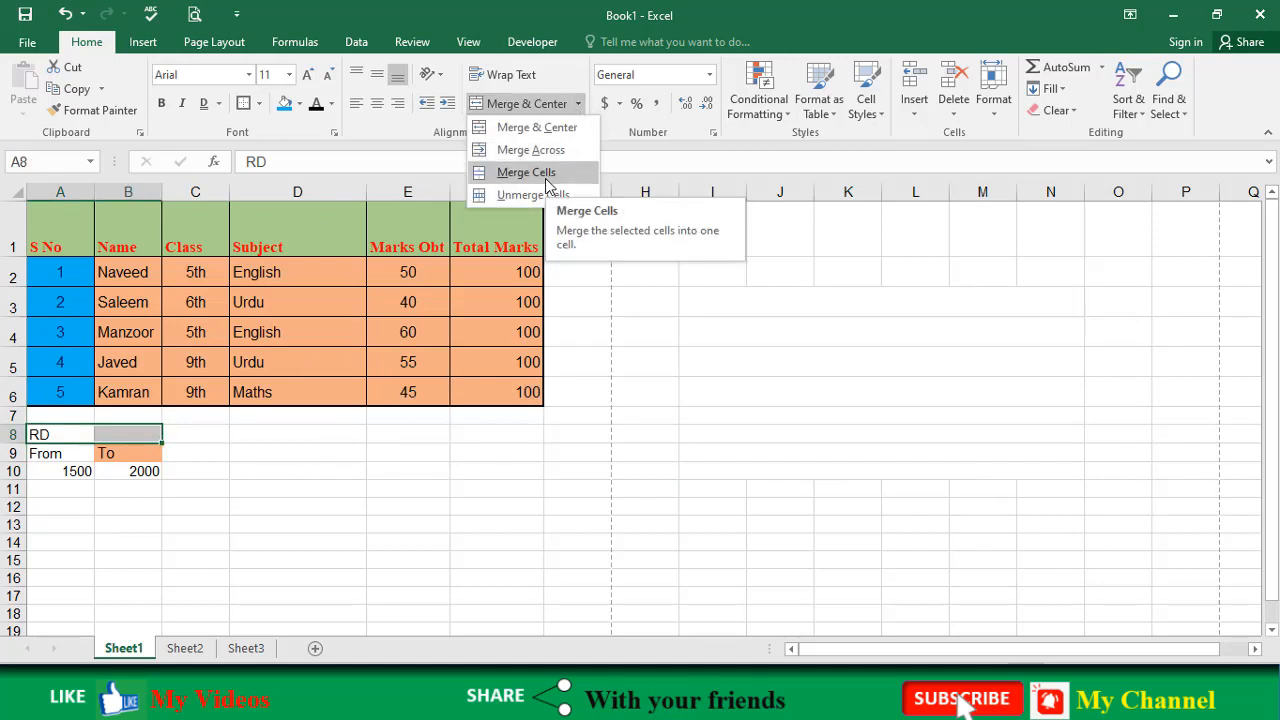
left_click(549, 186)
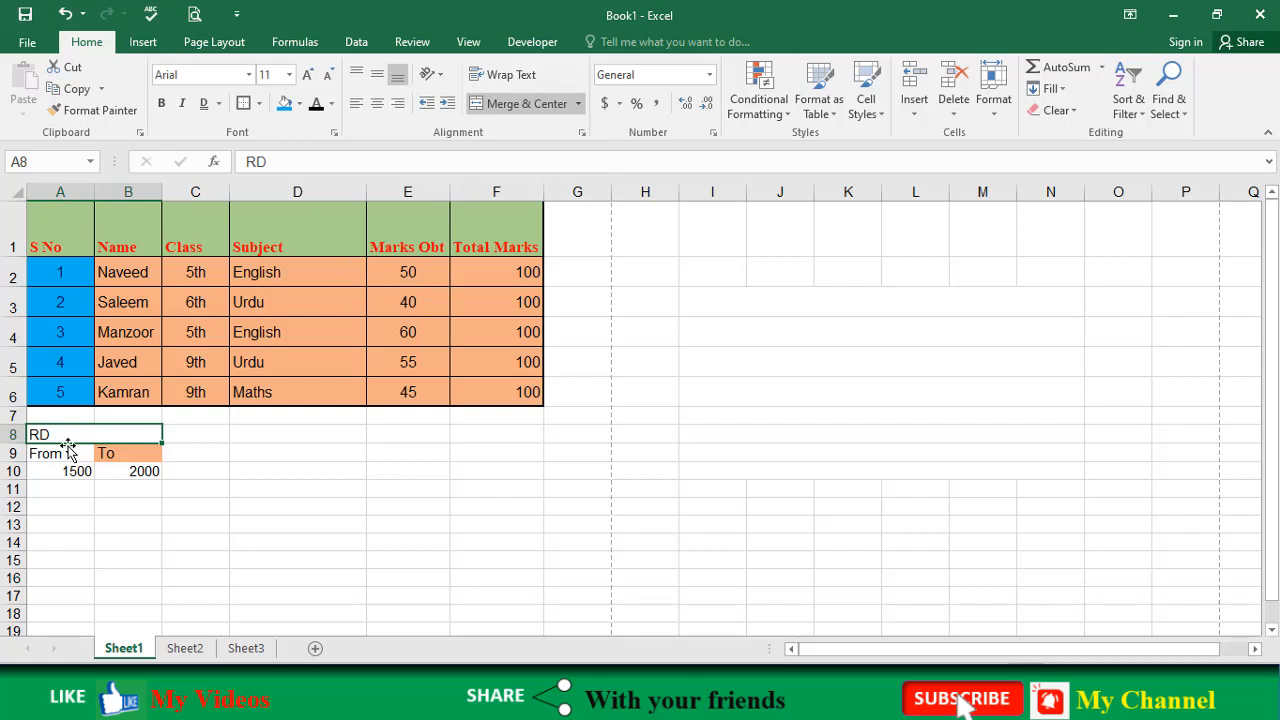
left_click(518, 100)
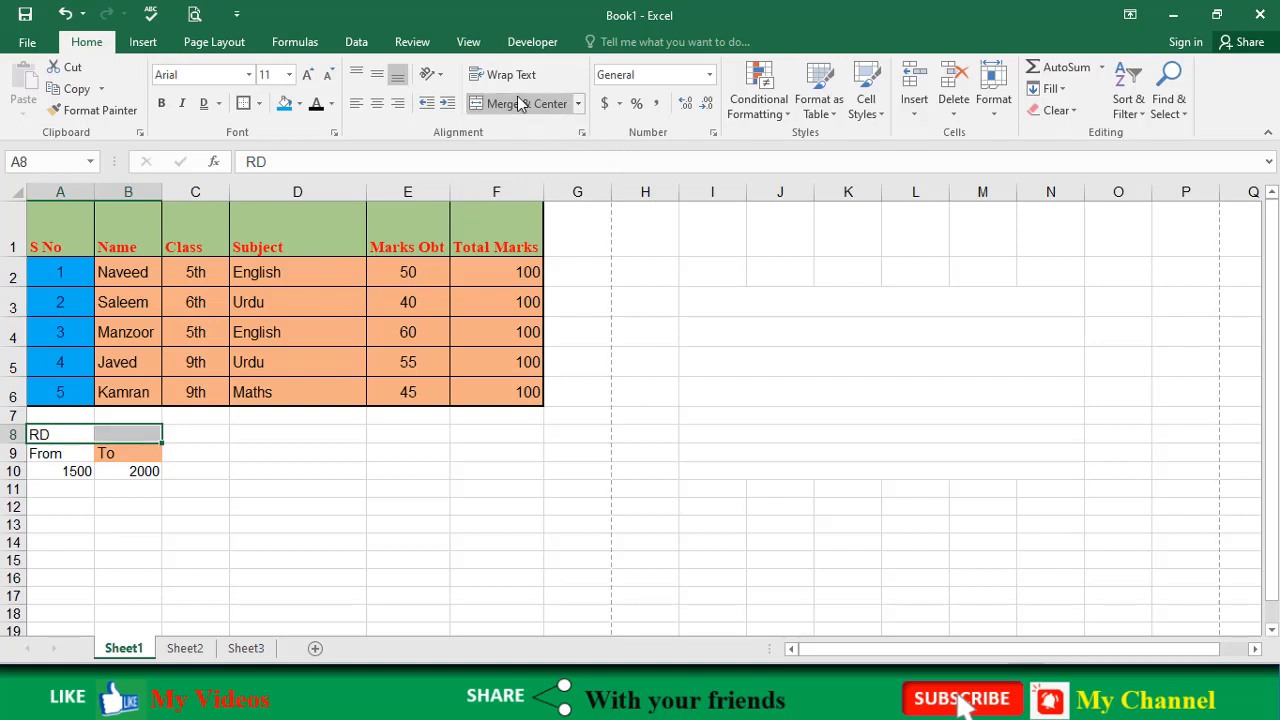
Step: Merge and center the RD heading across A8:B8 and split it again, once with Unmerge Cells and once by switching Merge & Center off
left_click(517, 105)
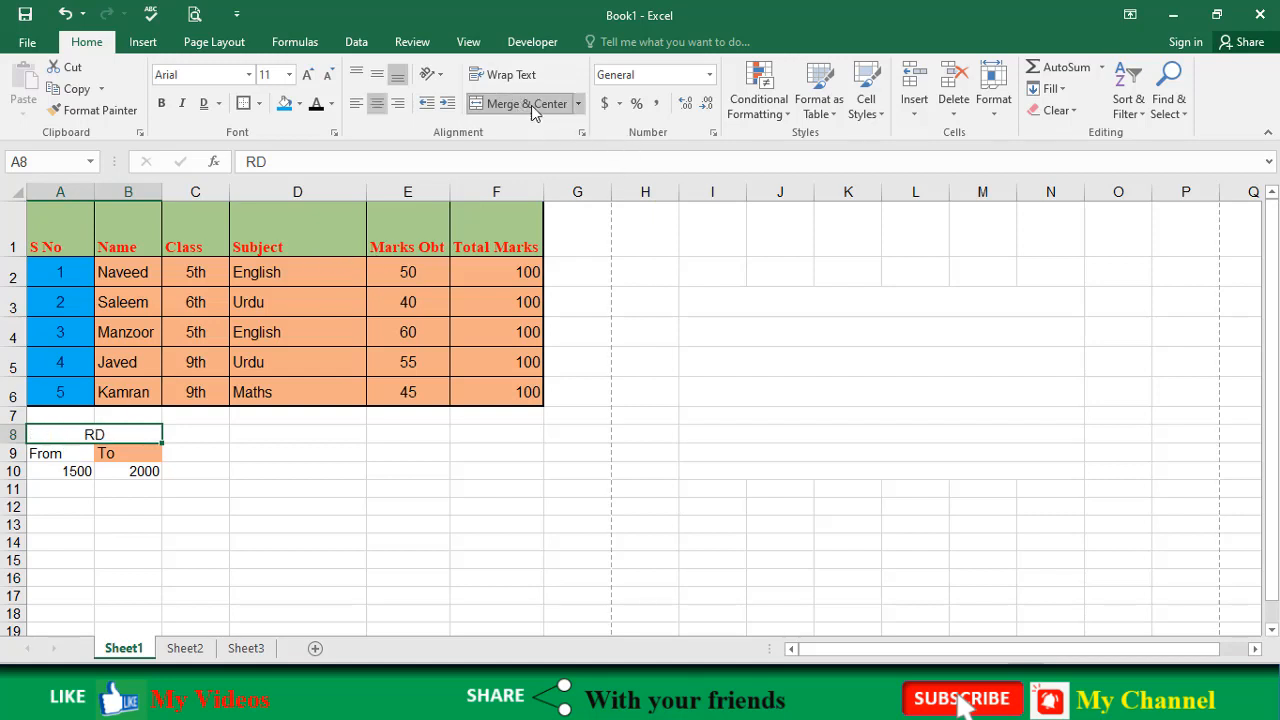
left_click(578, 104)
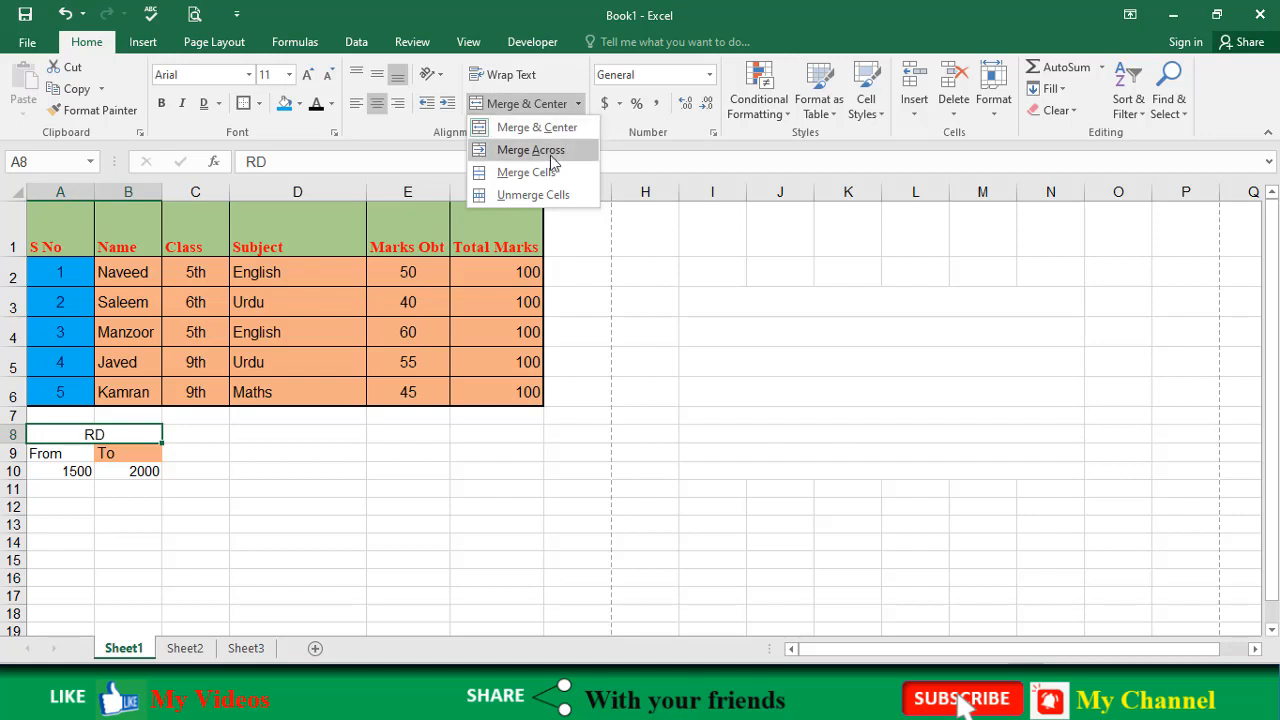
left_click(519, 196)
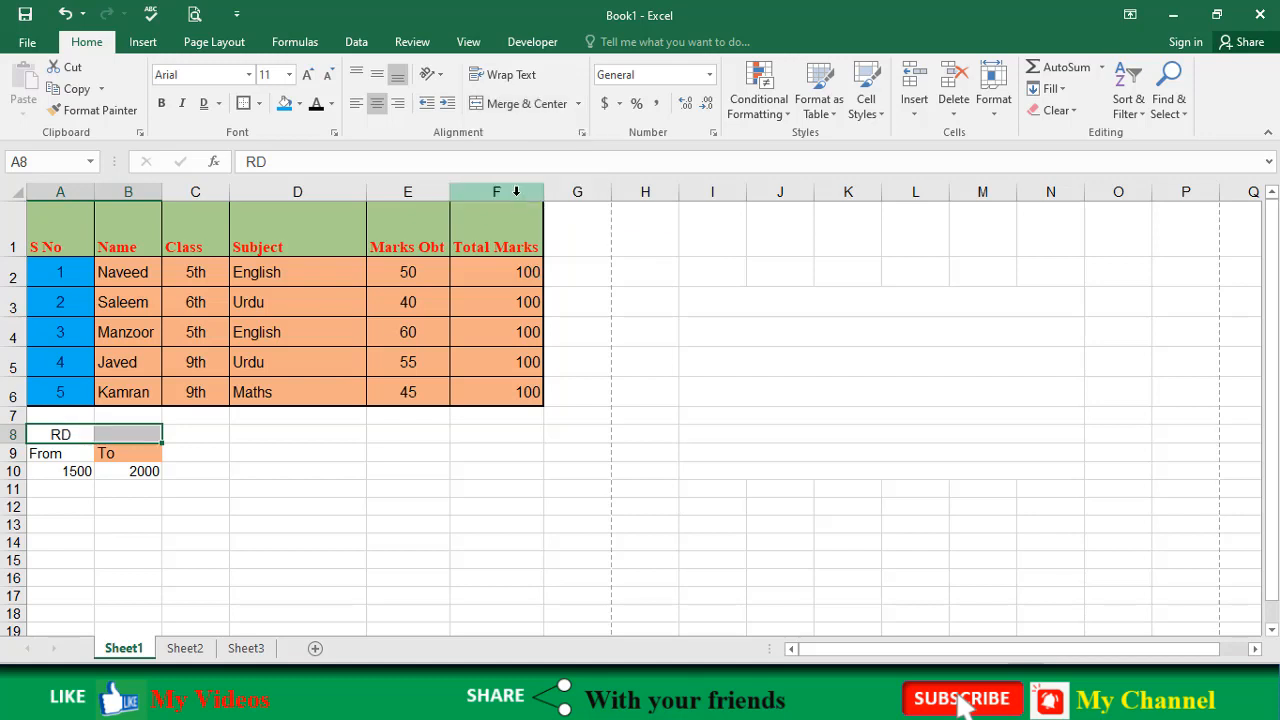
left_click(545, 106)
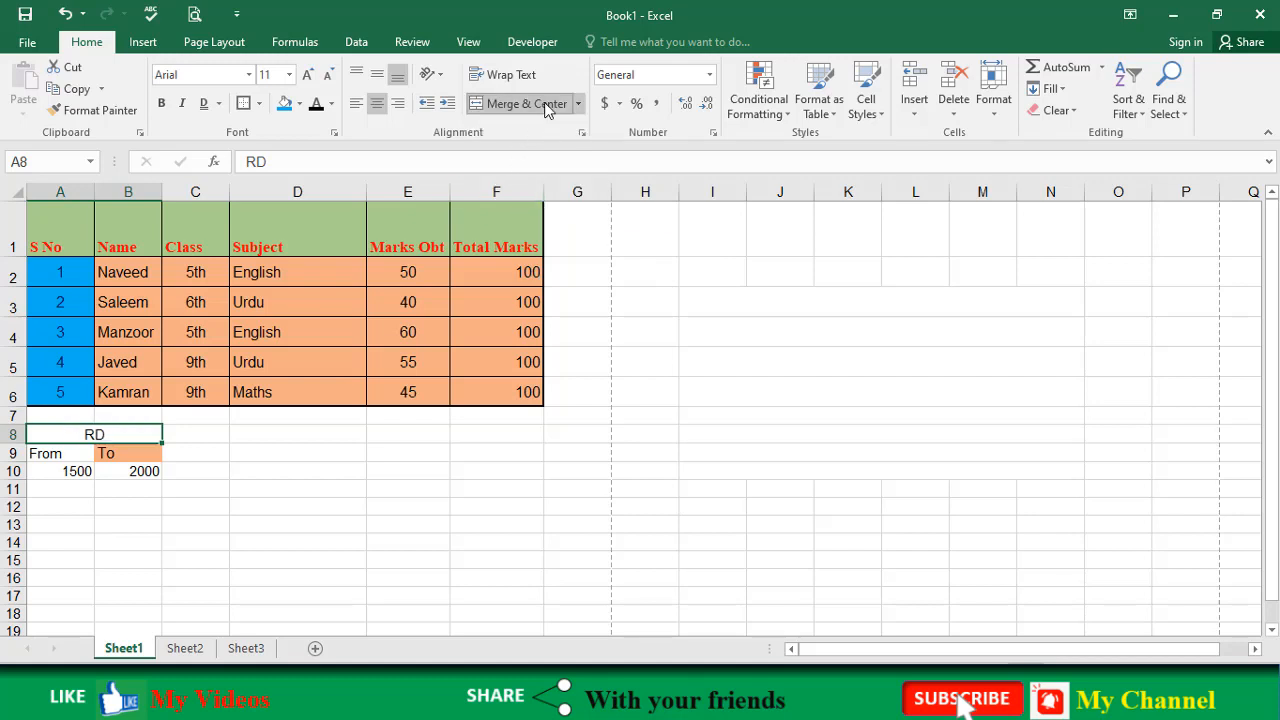
left_click(545, 106)
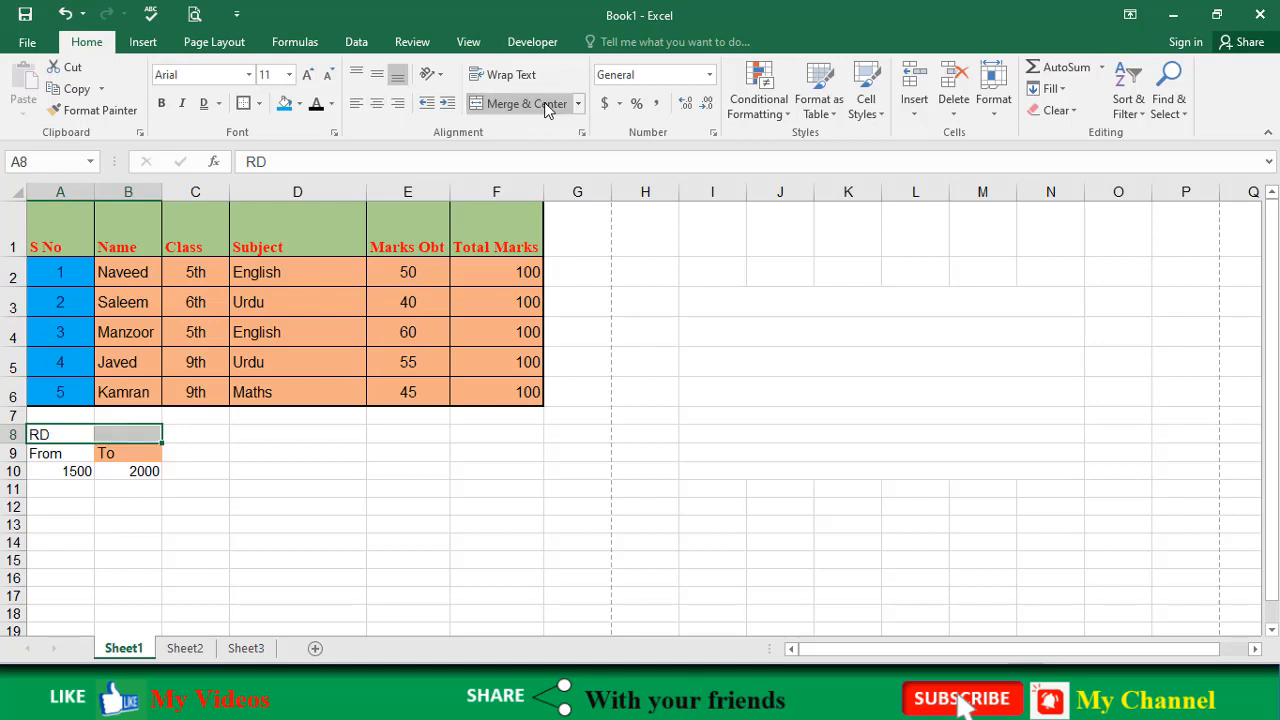